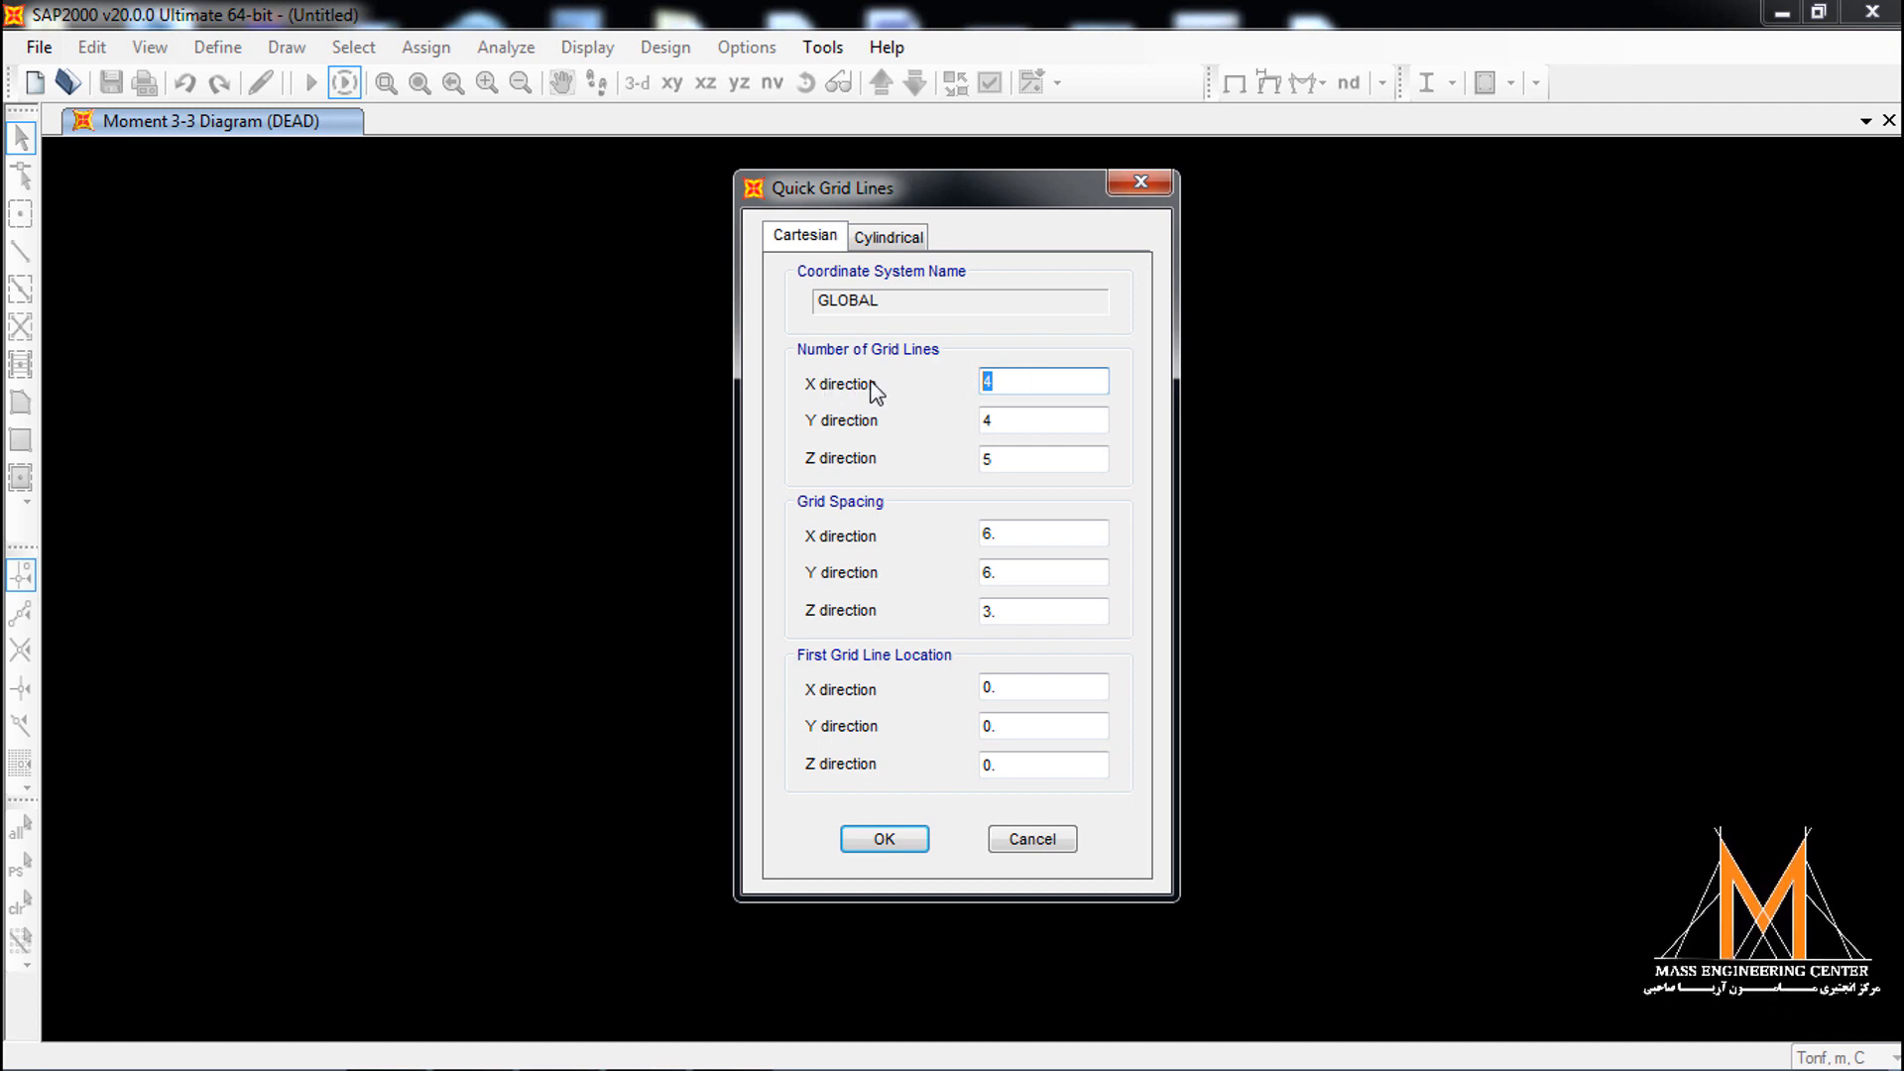
Set the number of grid lines to 3 in X, 1 in Y and 2 in Z.
type("3")
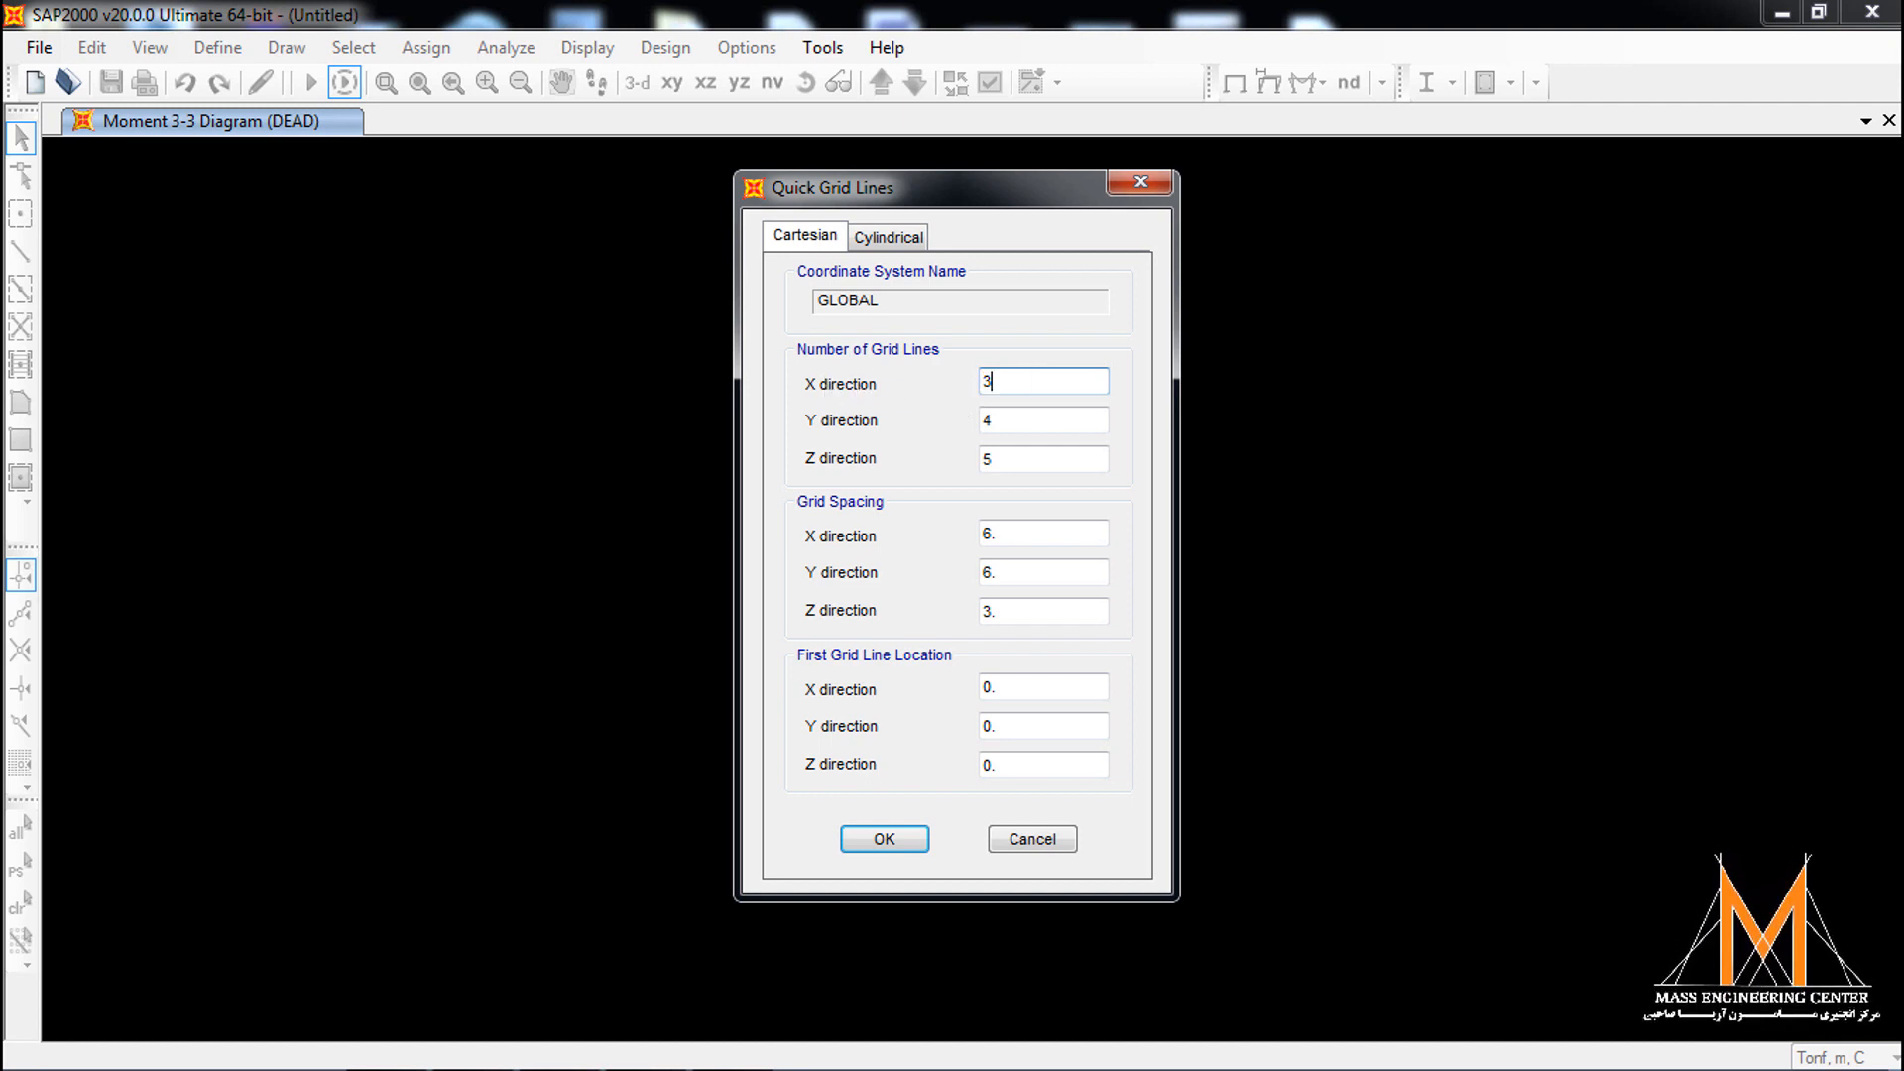
key("Tab")
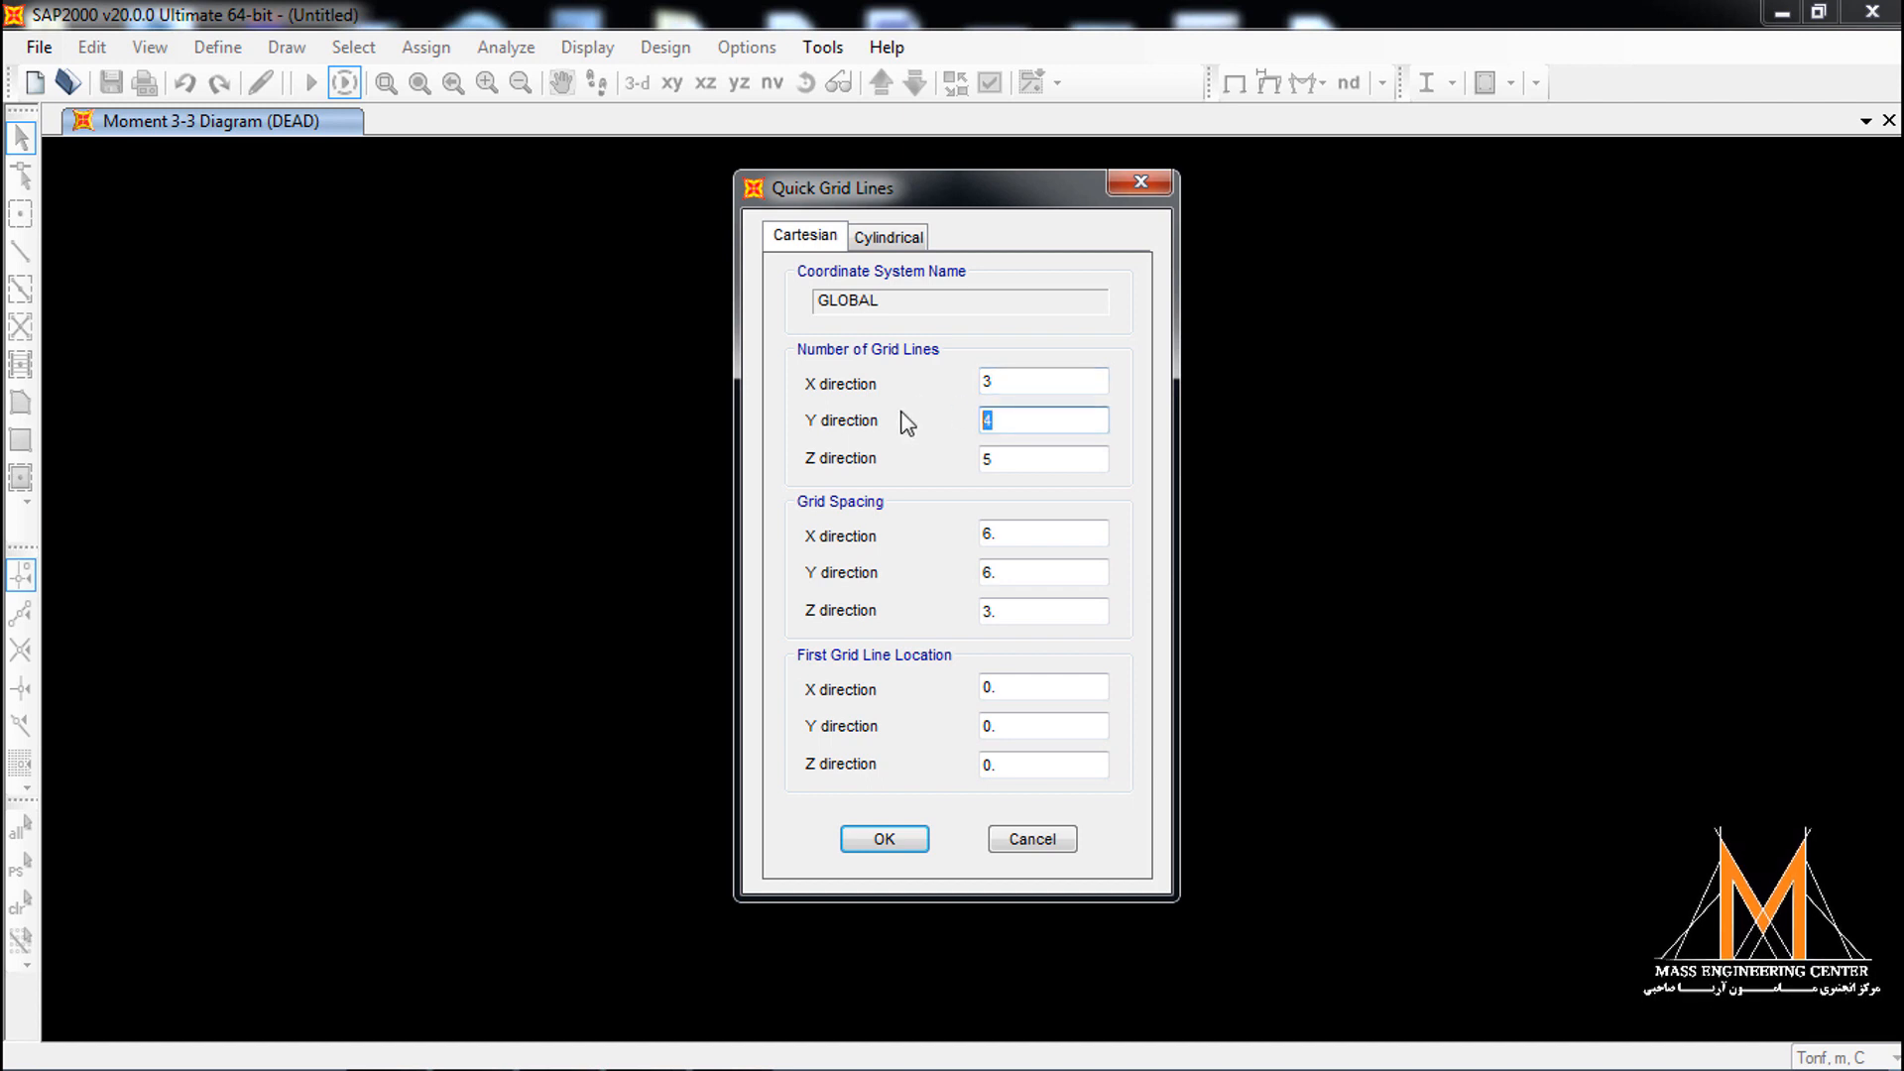
type("1")
key("Tab")
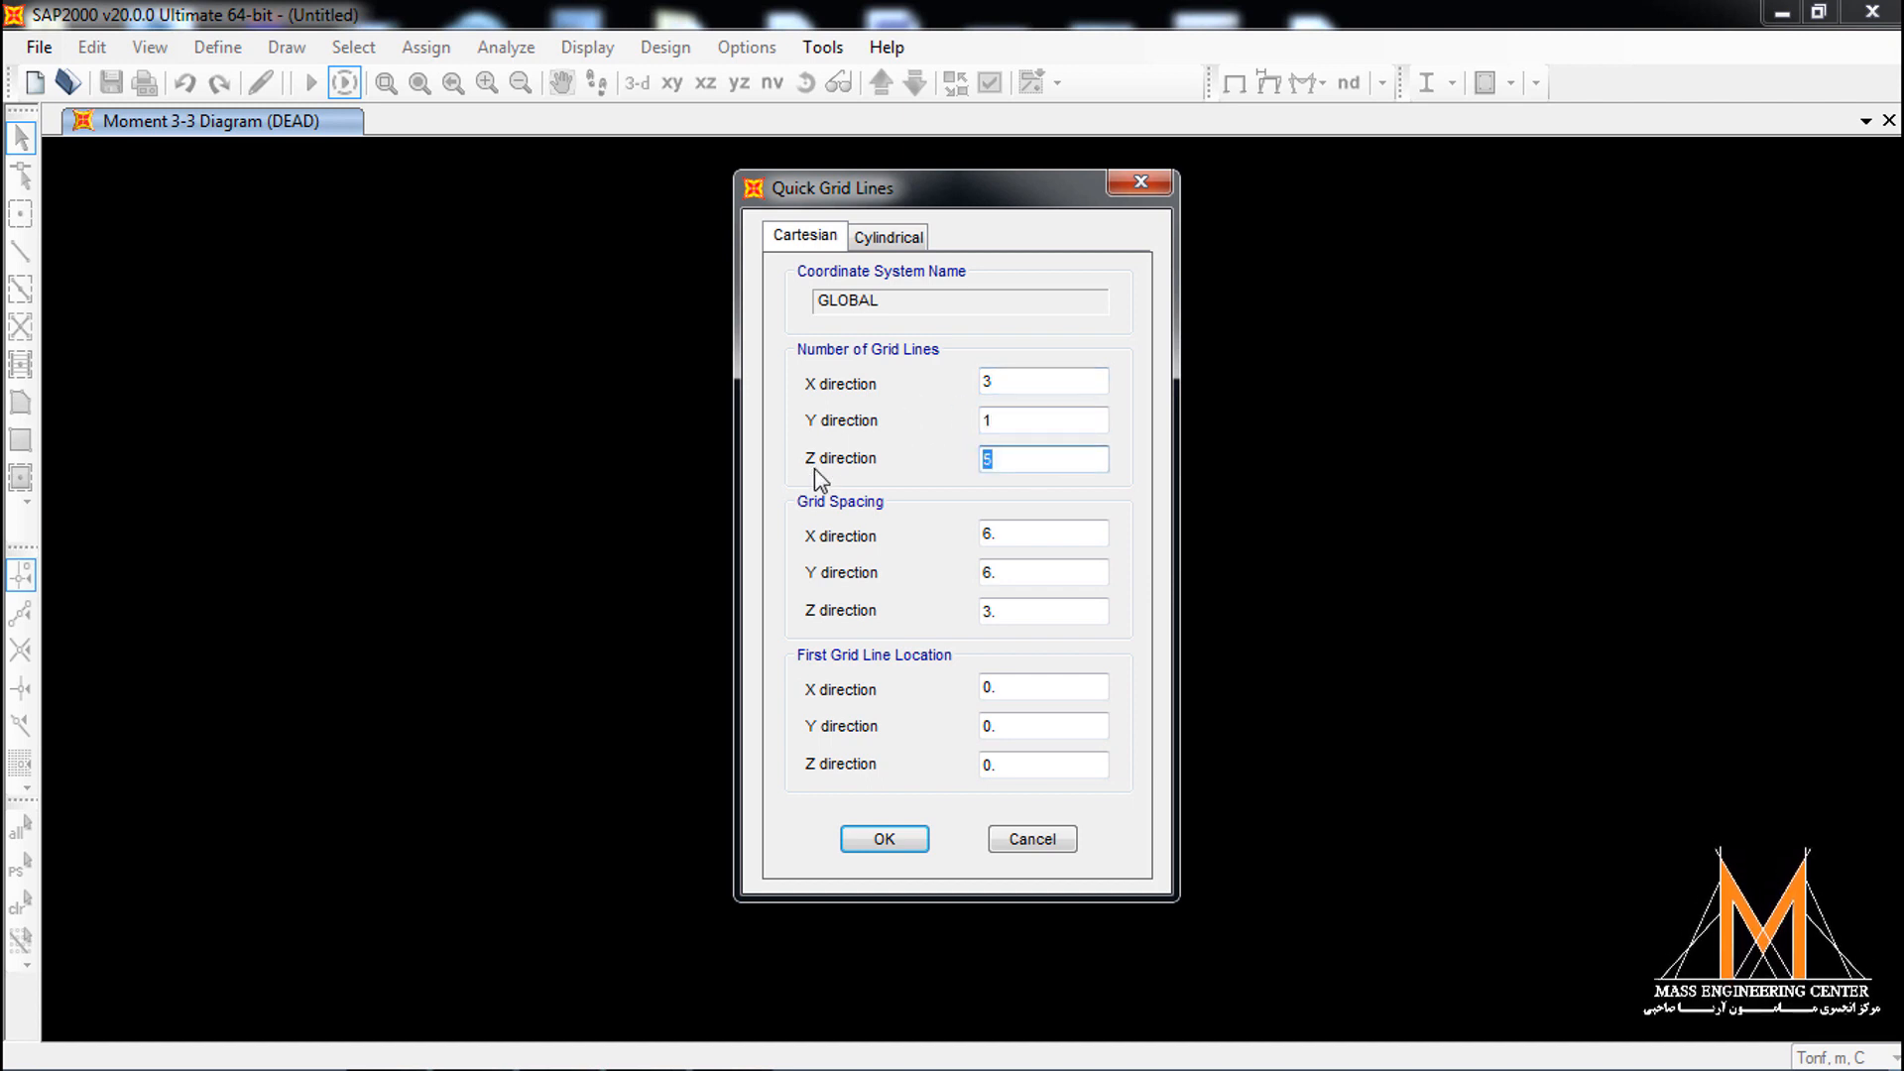
type("2")
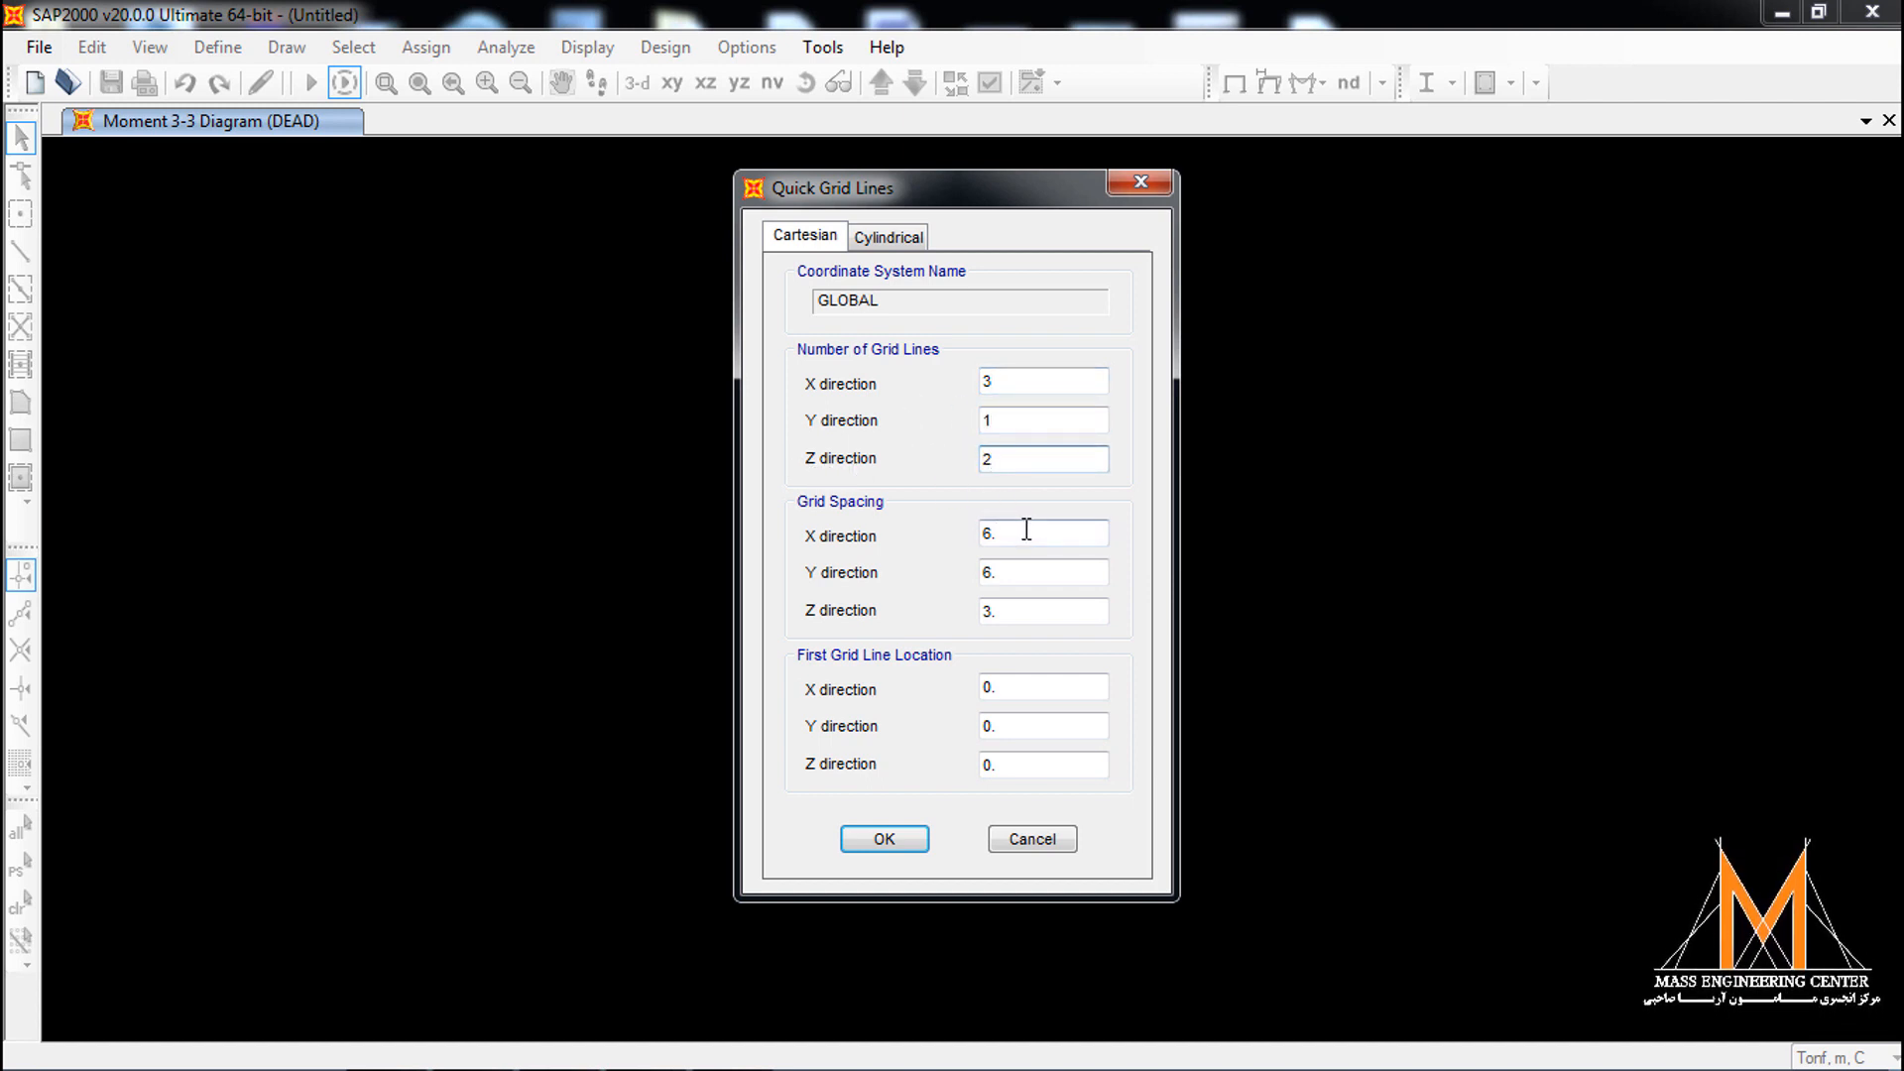
key("Tab")
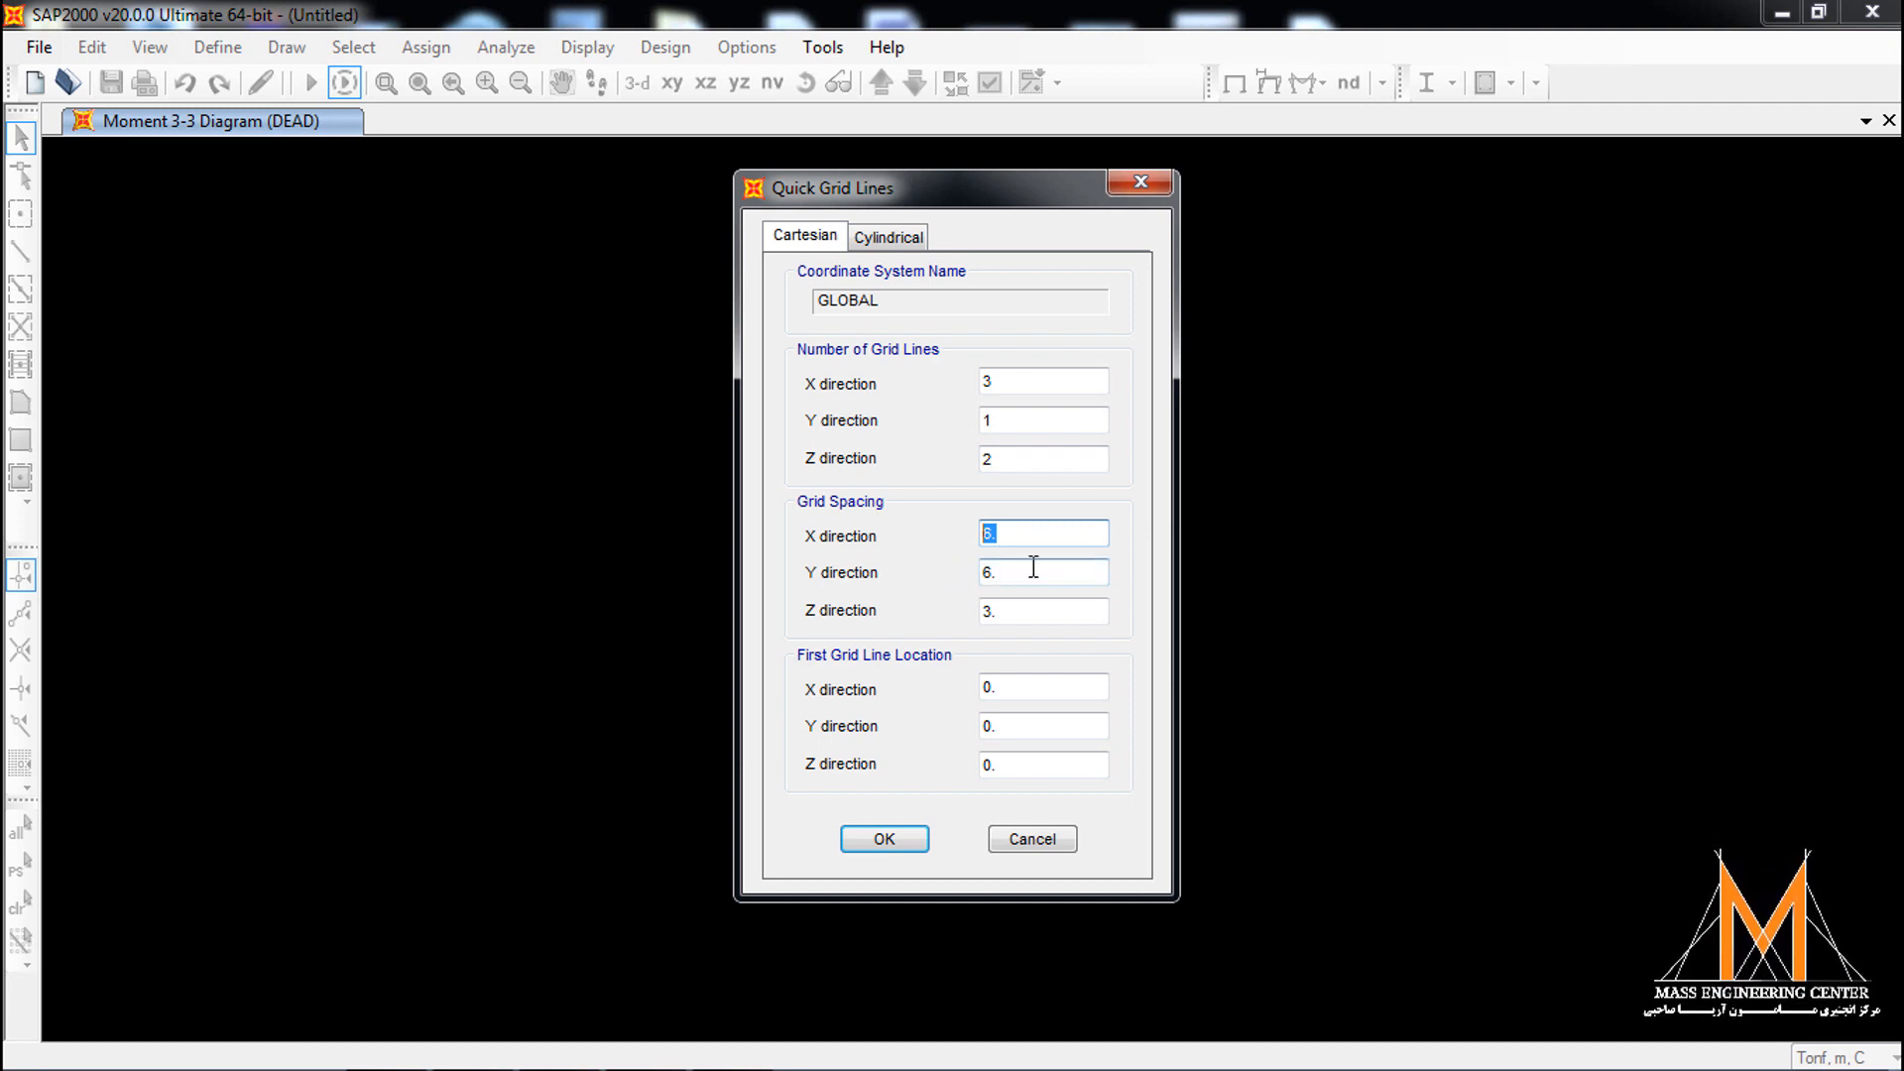
Set the grid spacing to 15 m in X, 1 m in Y and 6 m in Z, and create the grid.
type("15")
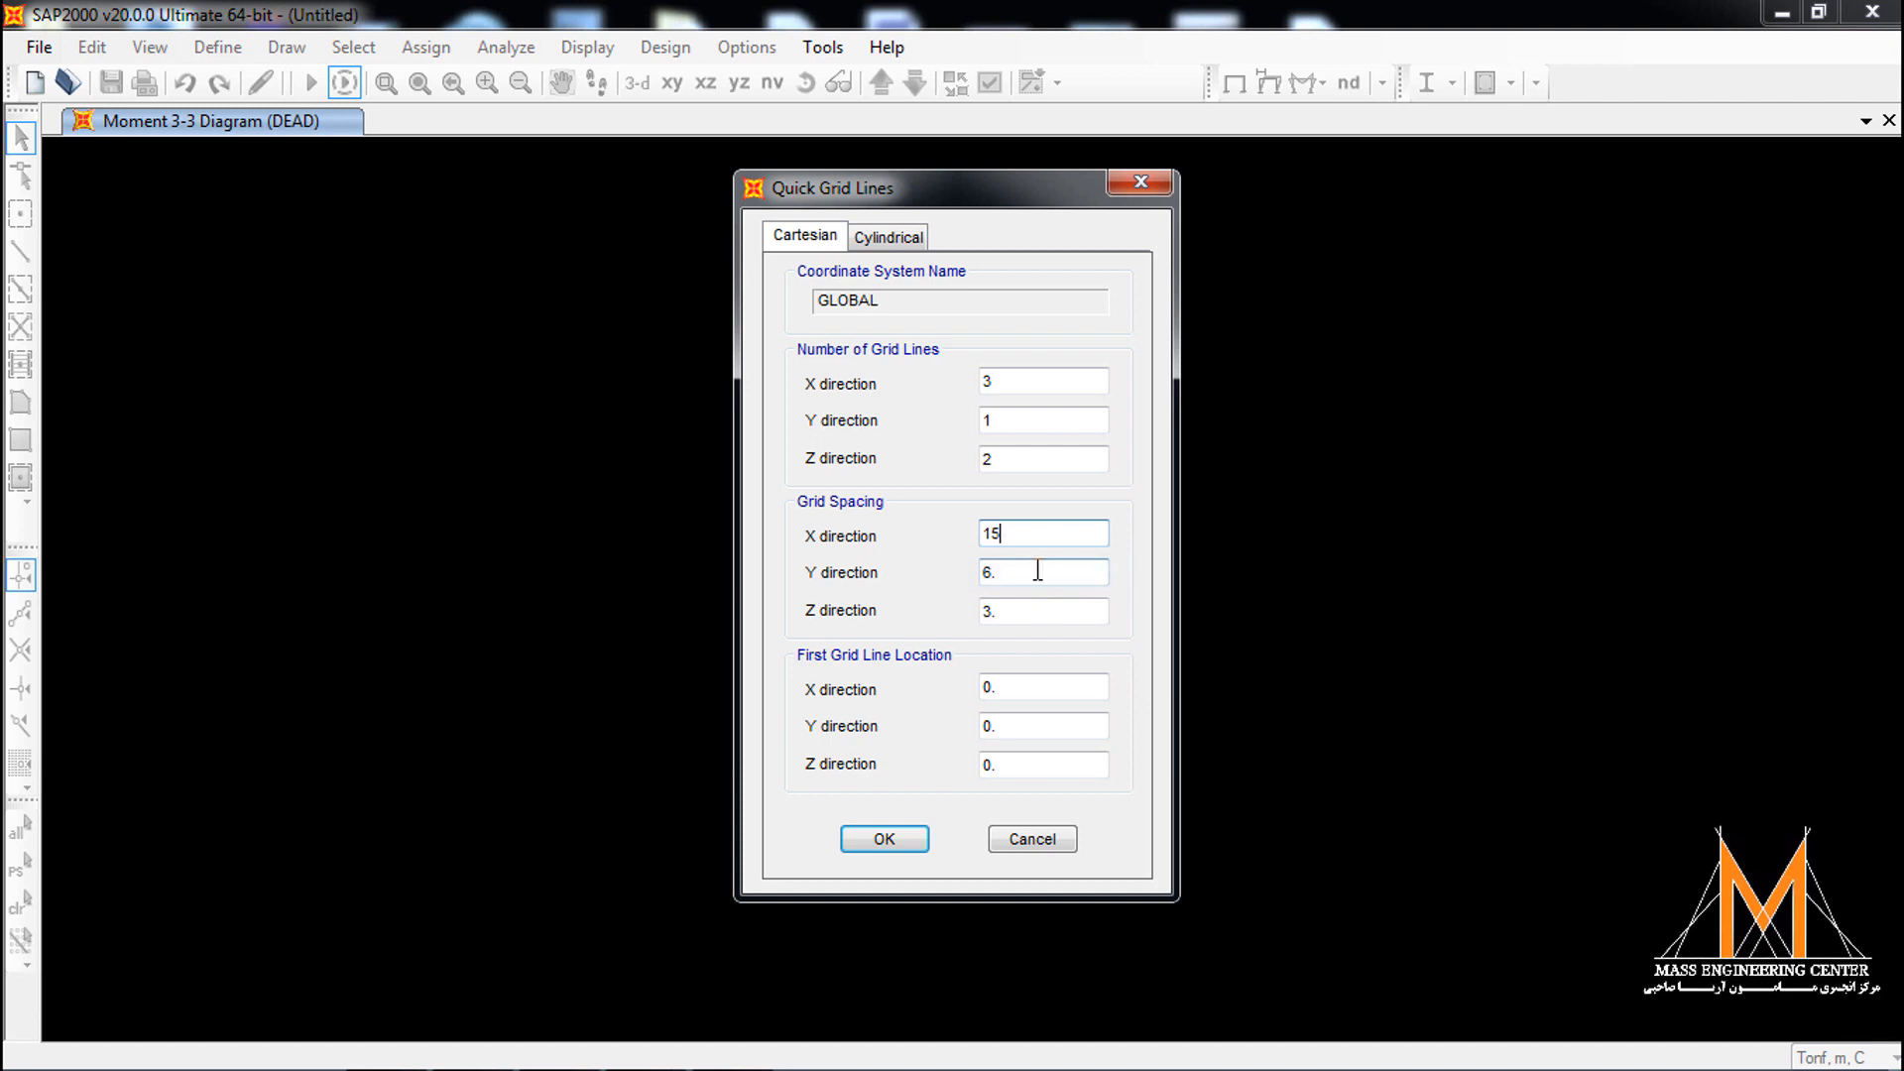
key("Tab")
type("1")
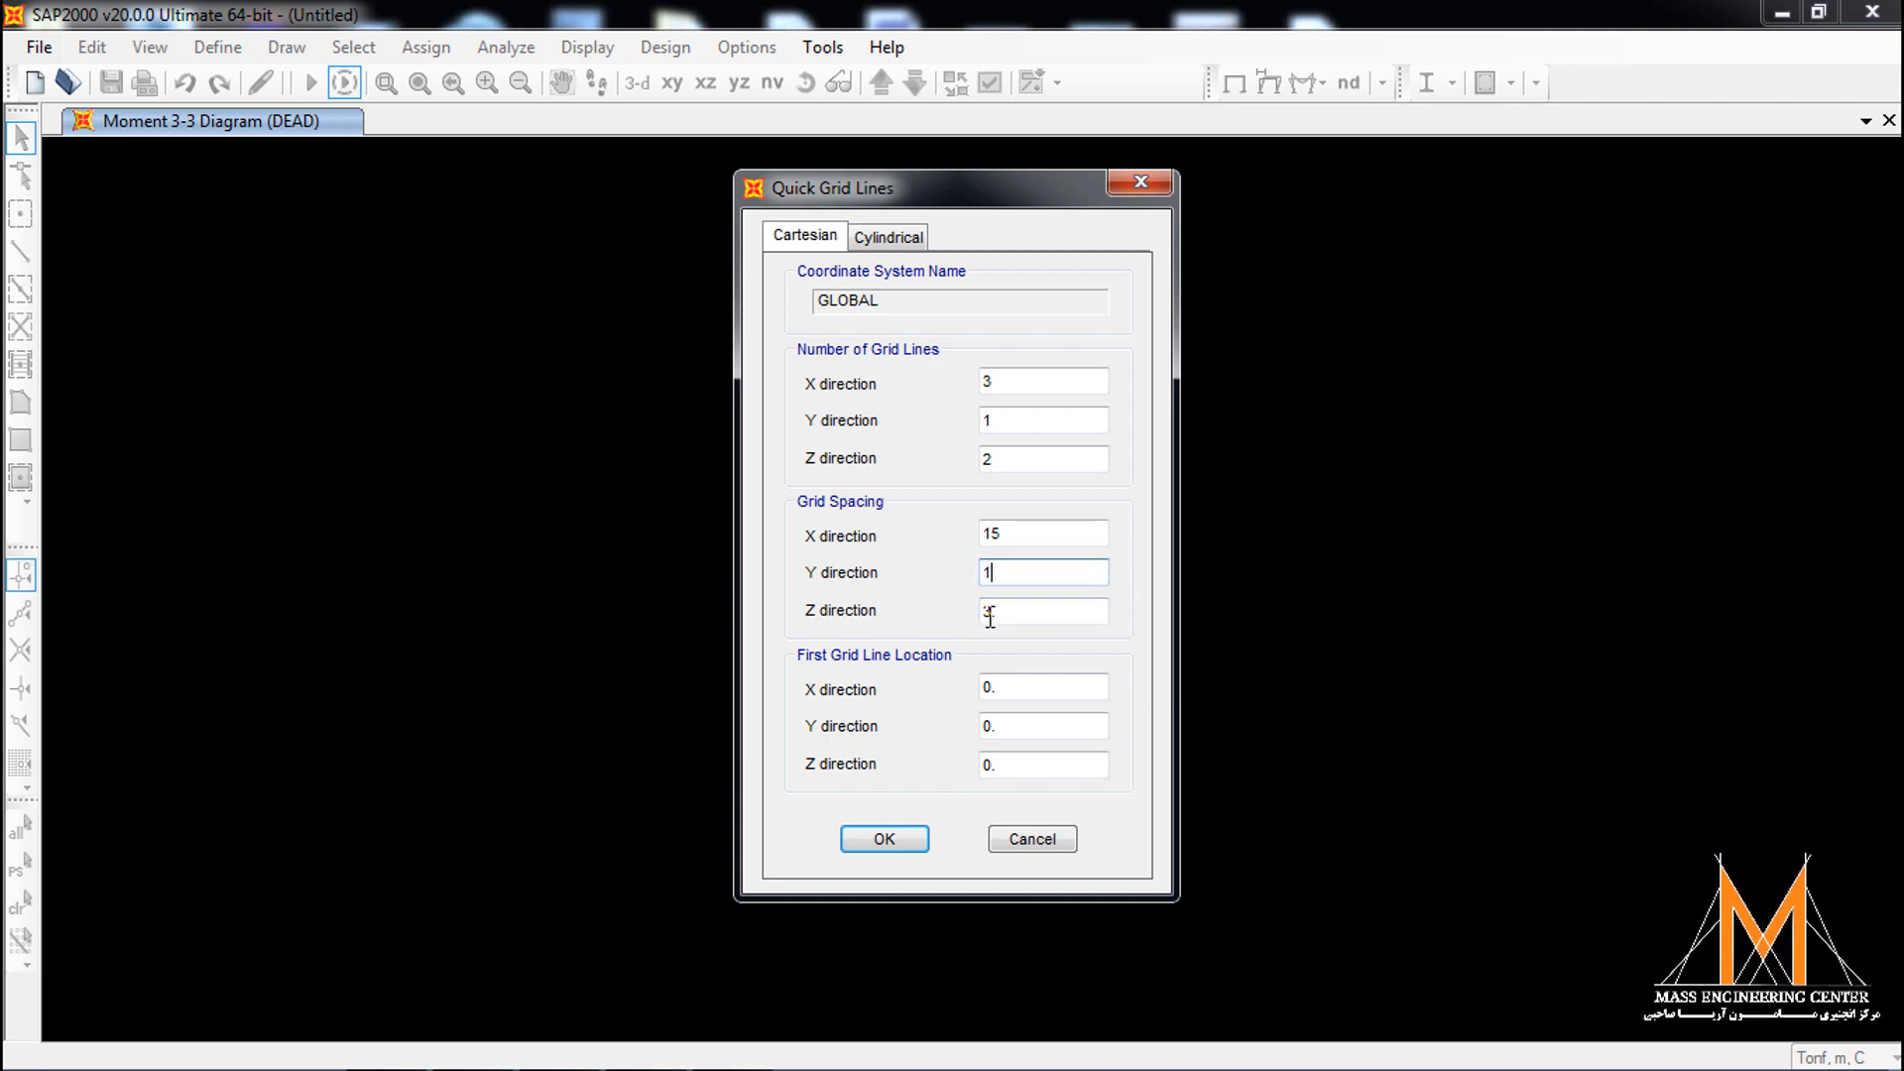
key("Tab")
type("6")
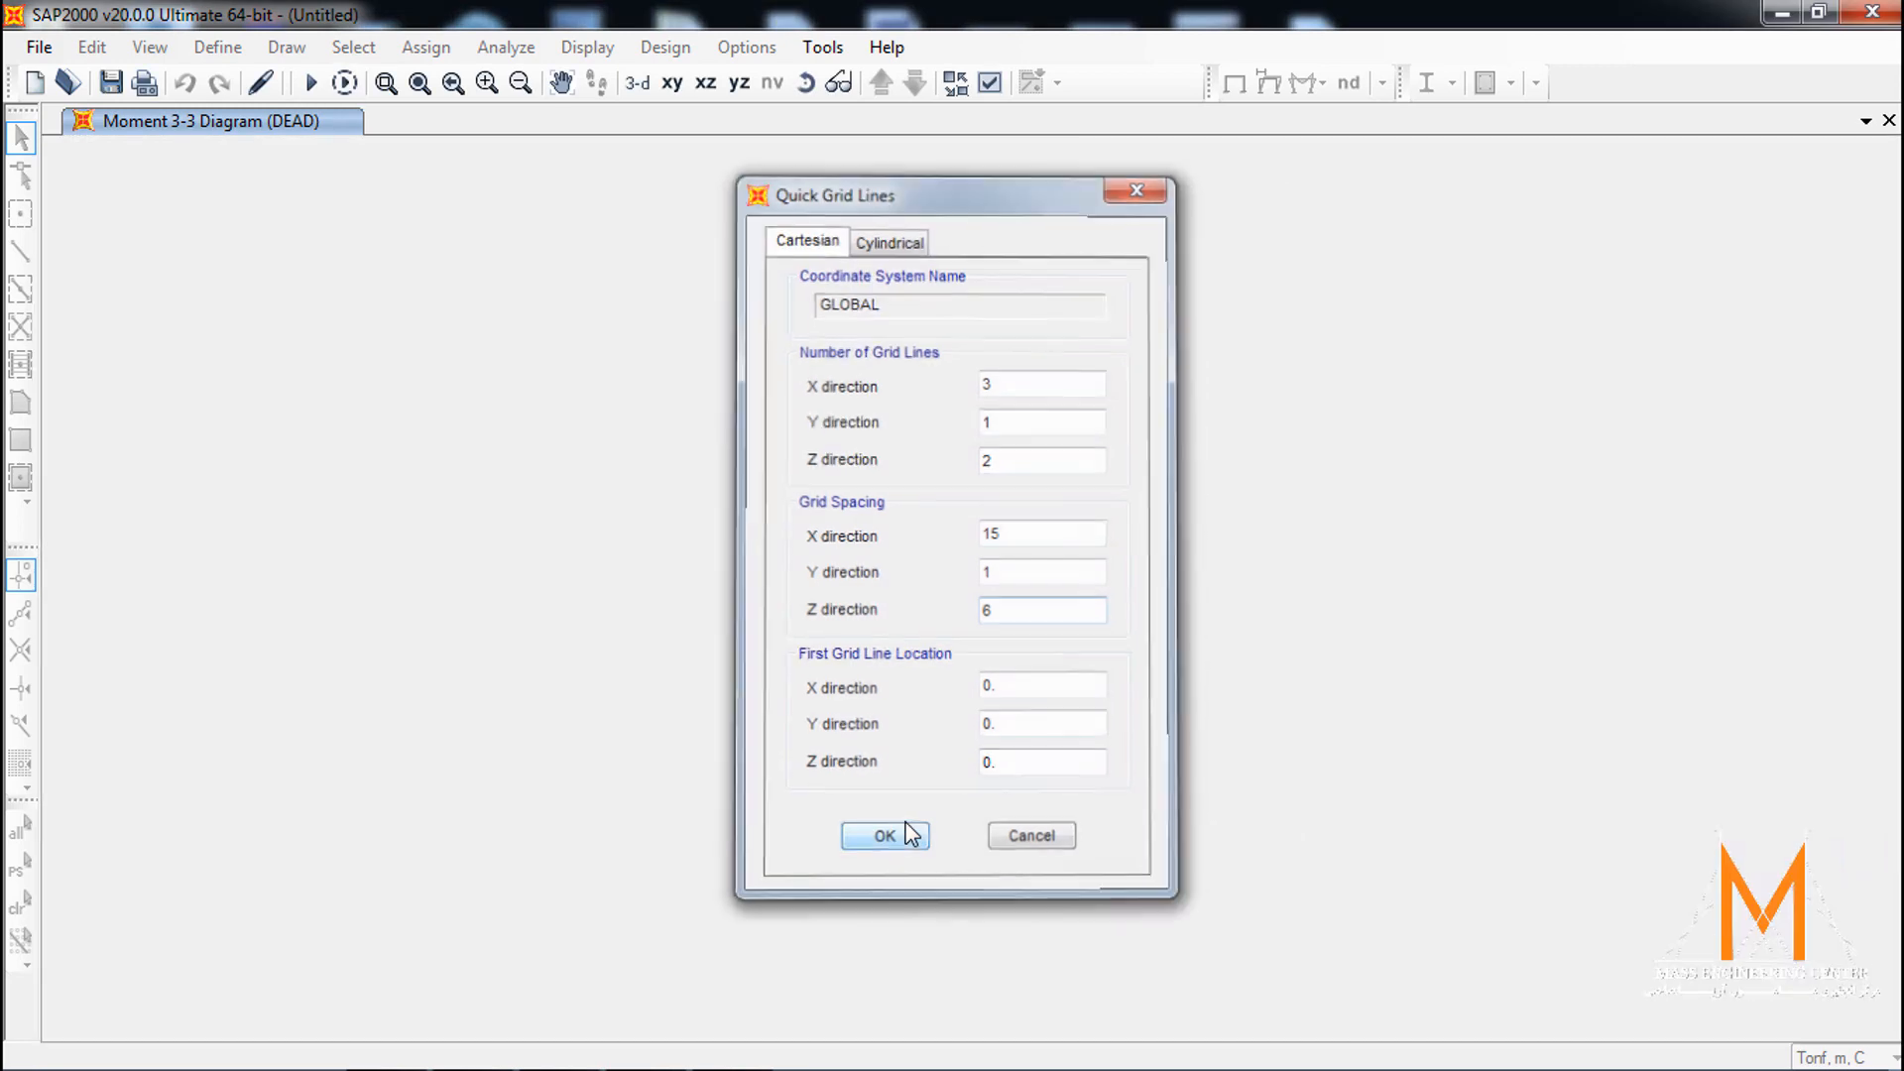
left_click(902, 836)
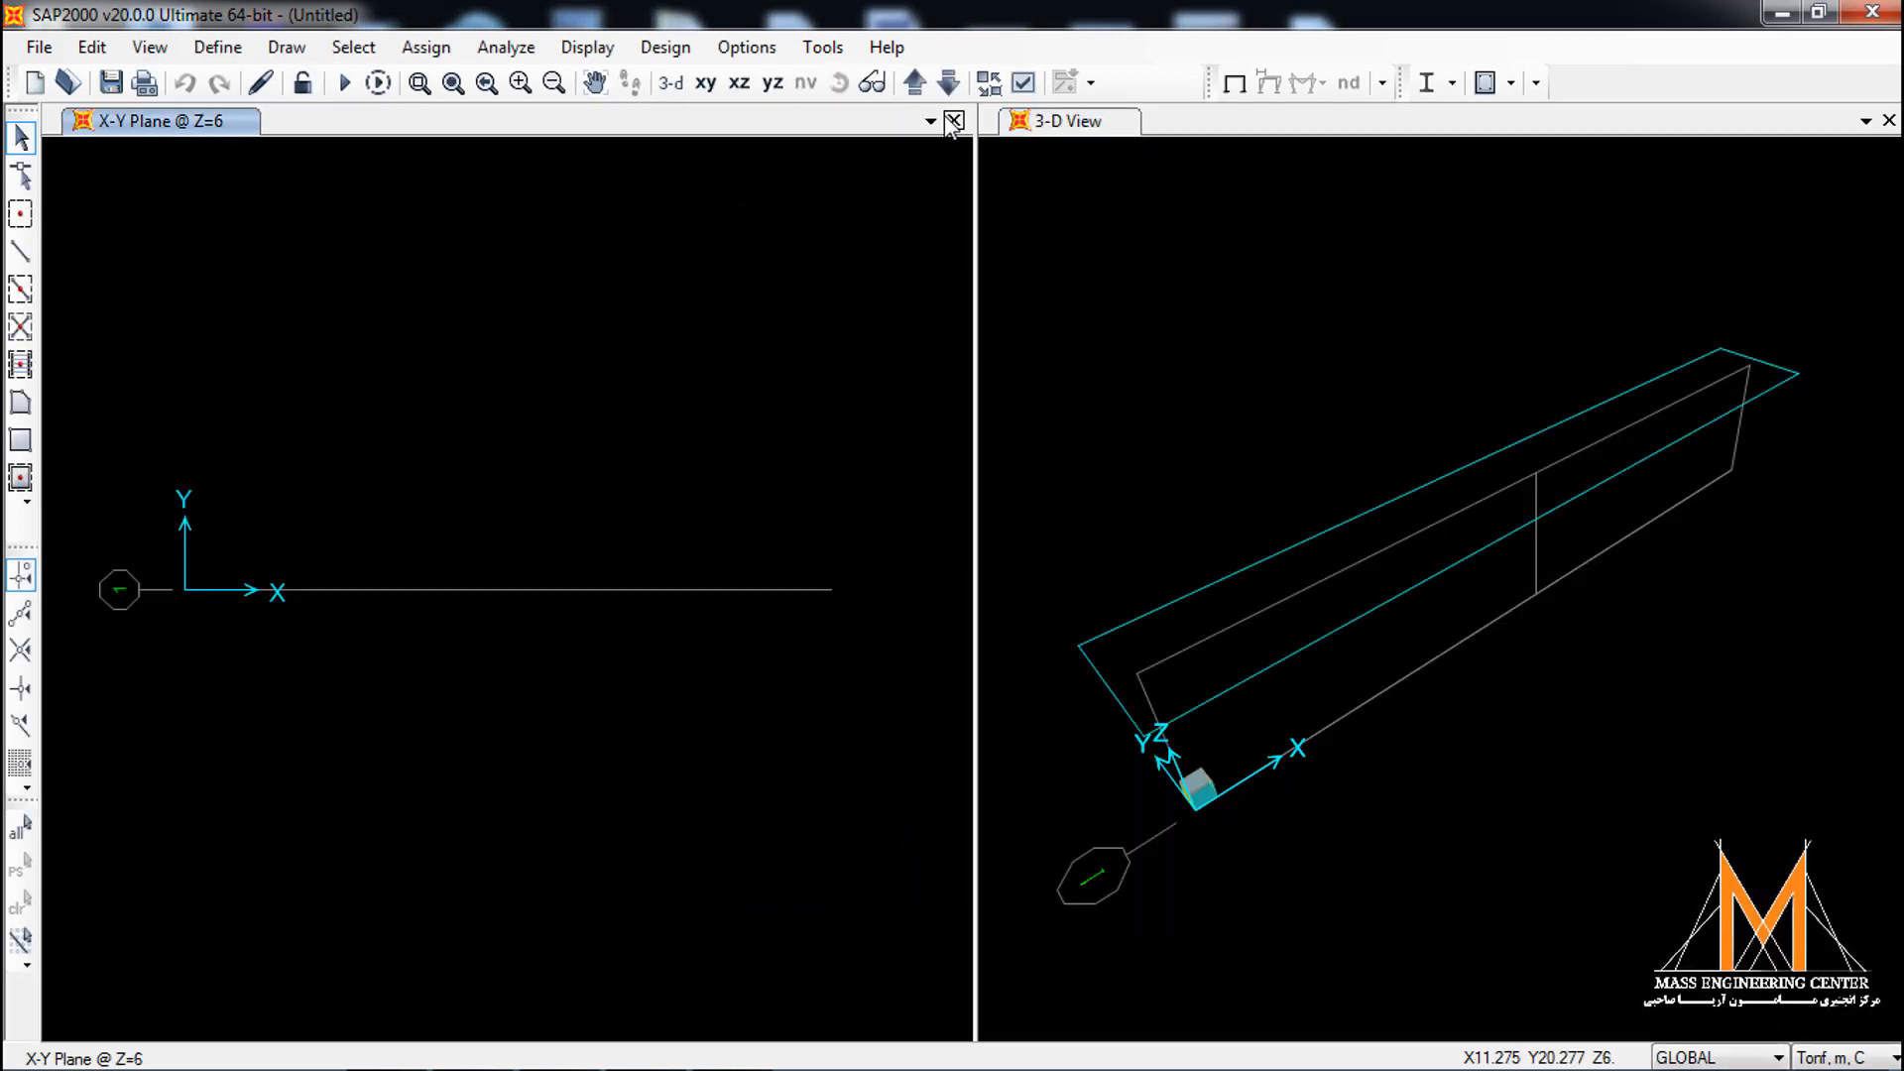
In a single X-Z elevation view at Y=0, draw a curved frame from the base of grid A to the base of grid C.
left_click(954, 120)
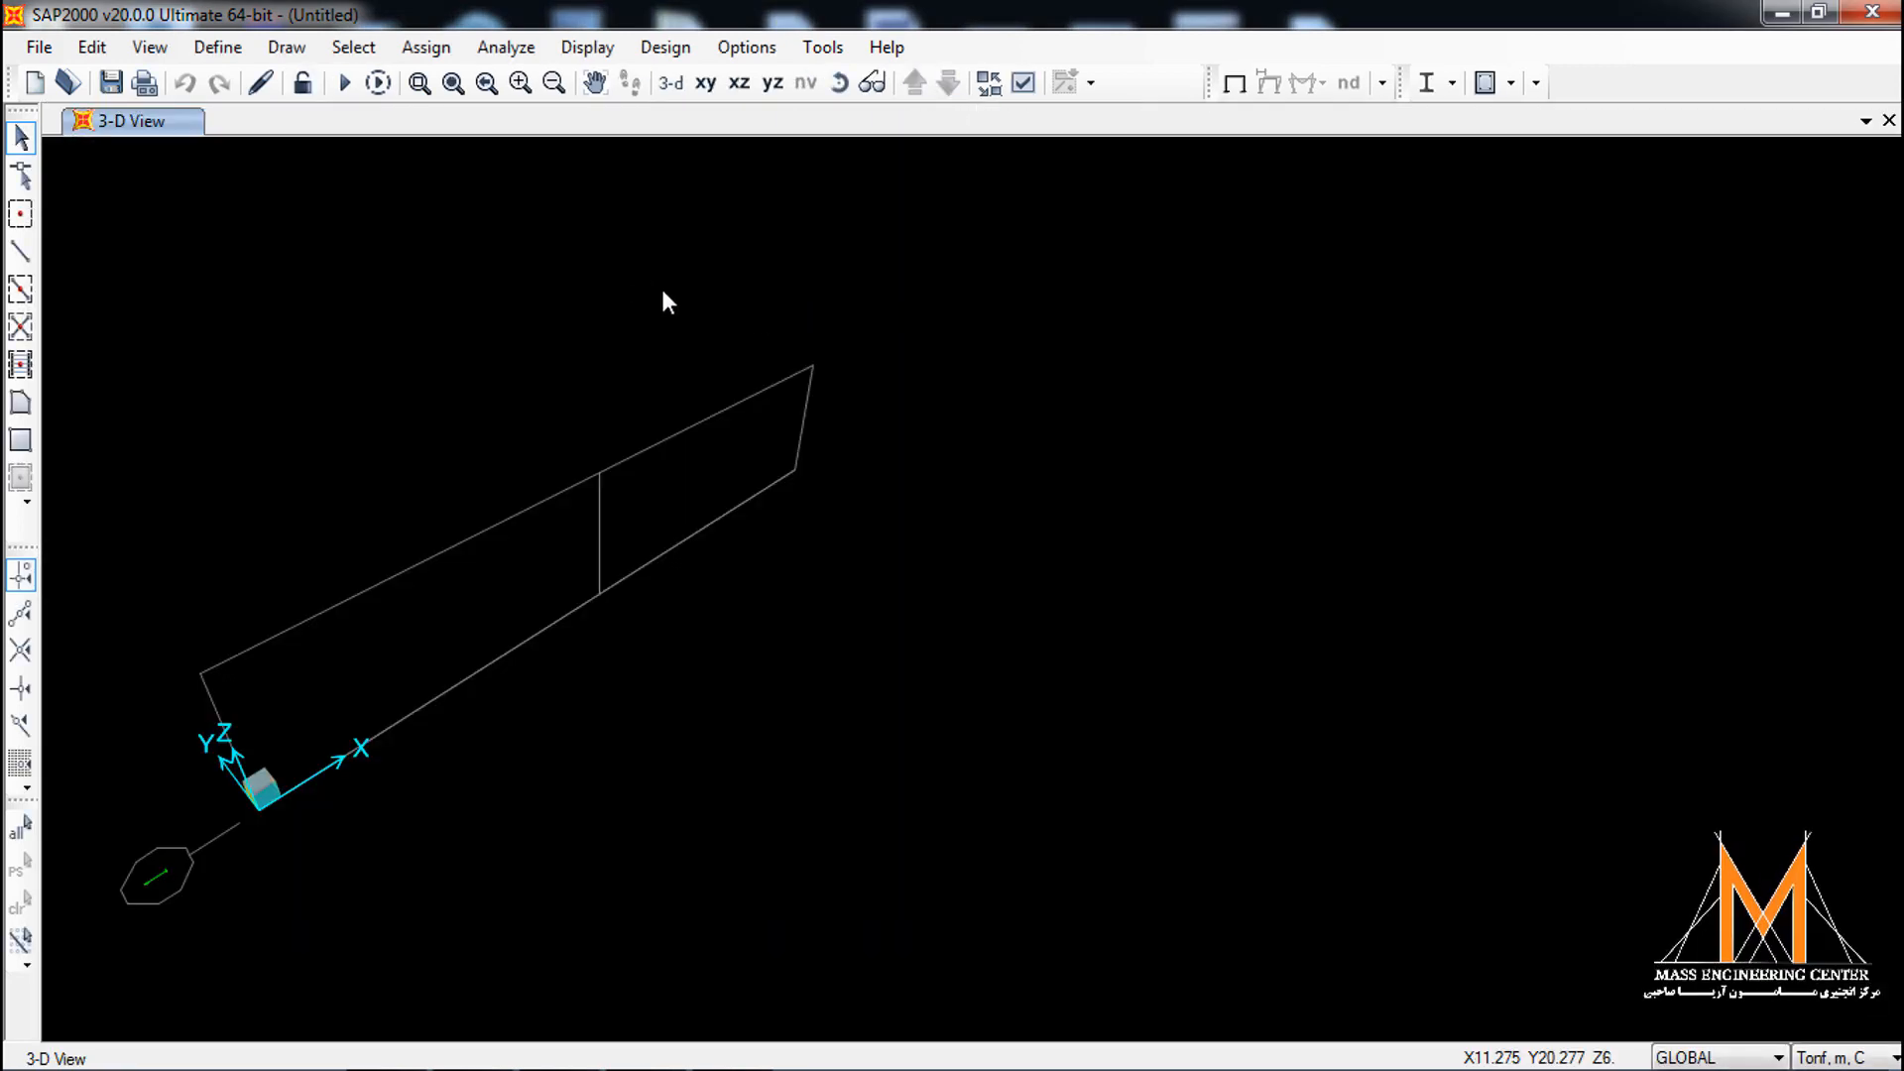
left_click(739, 84)
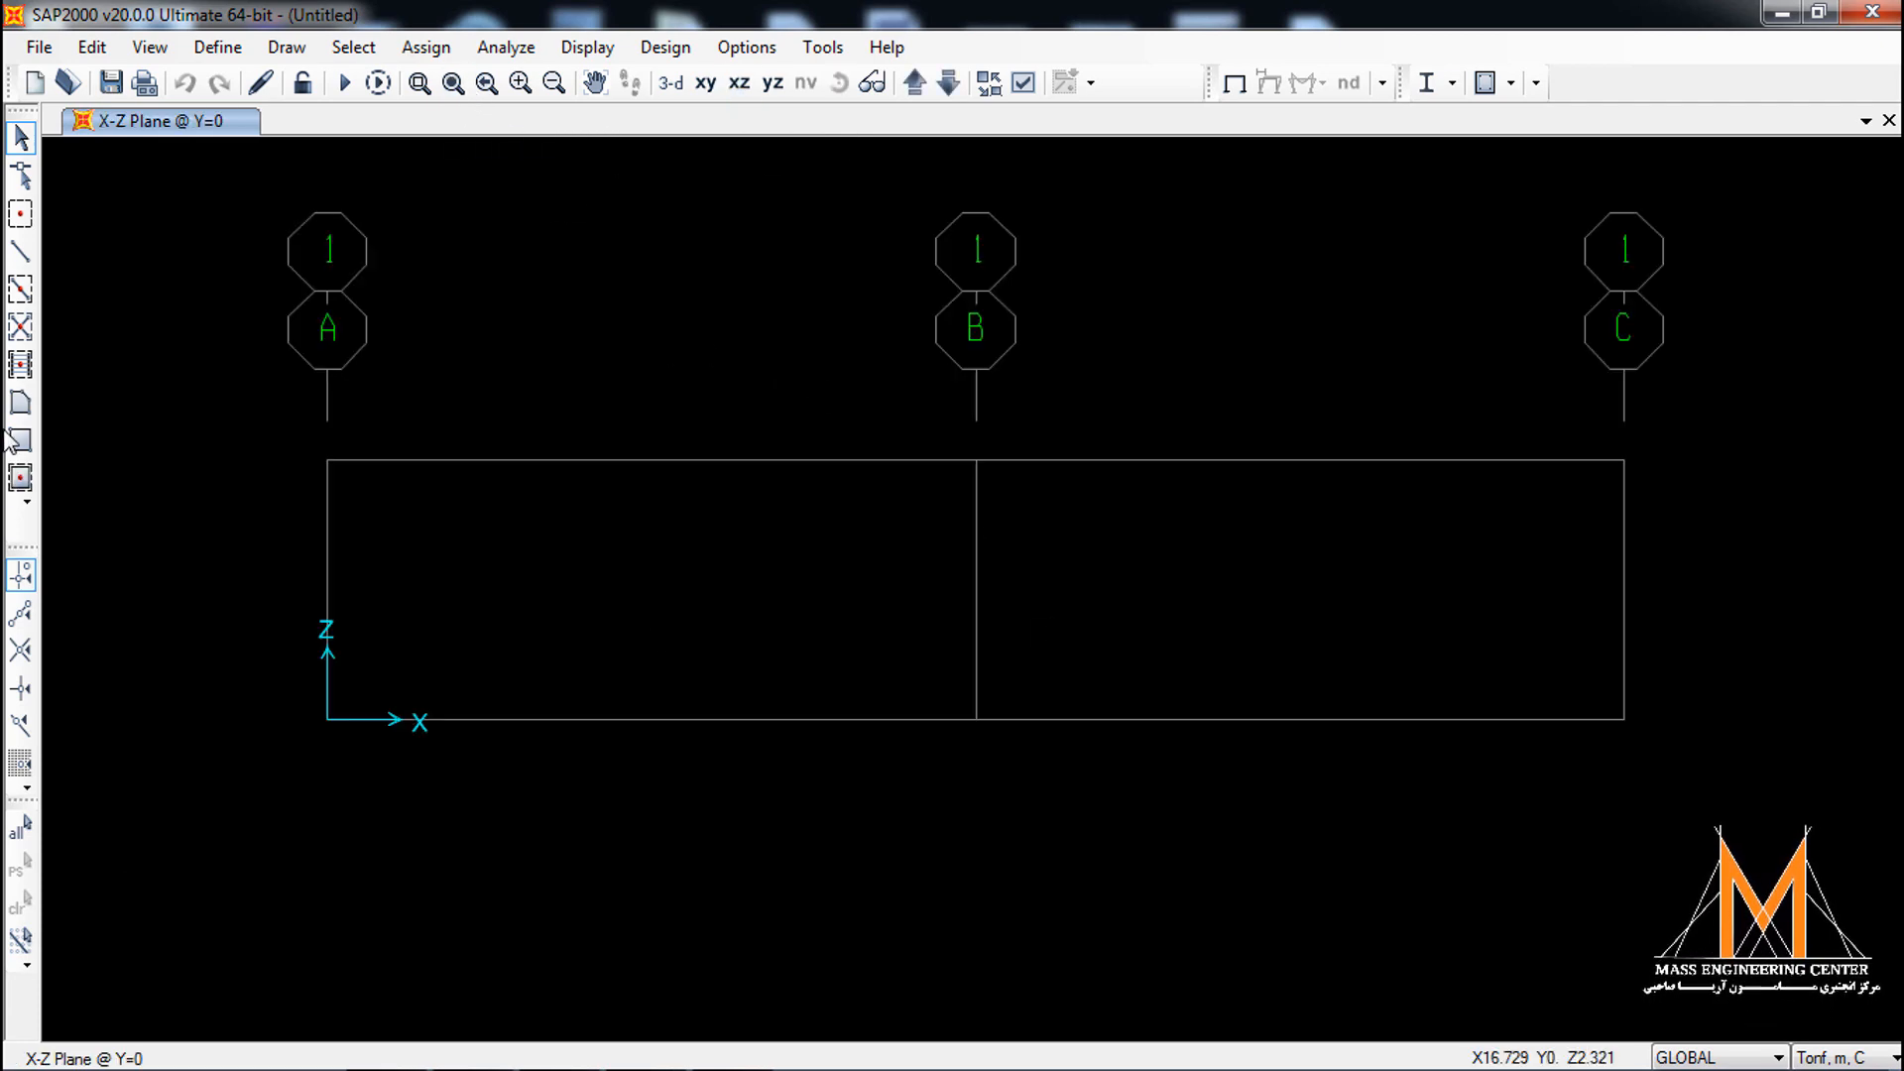
left_click(20, 254)
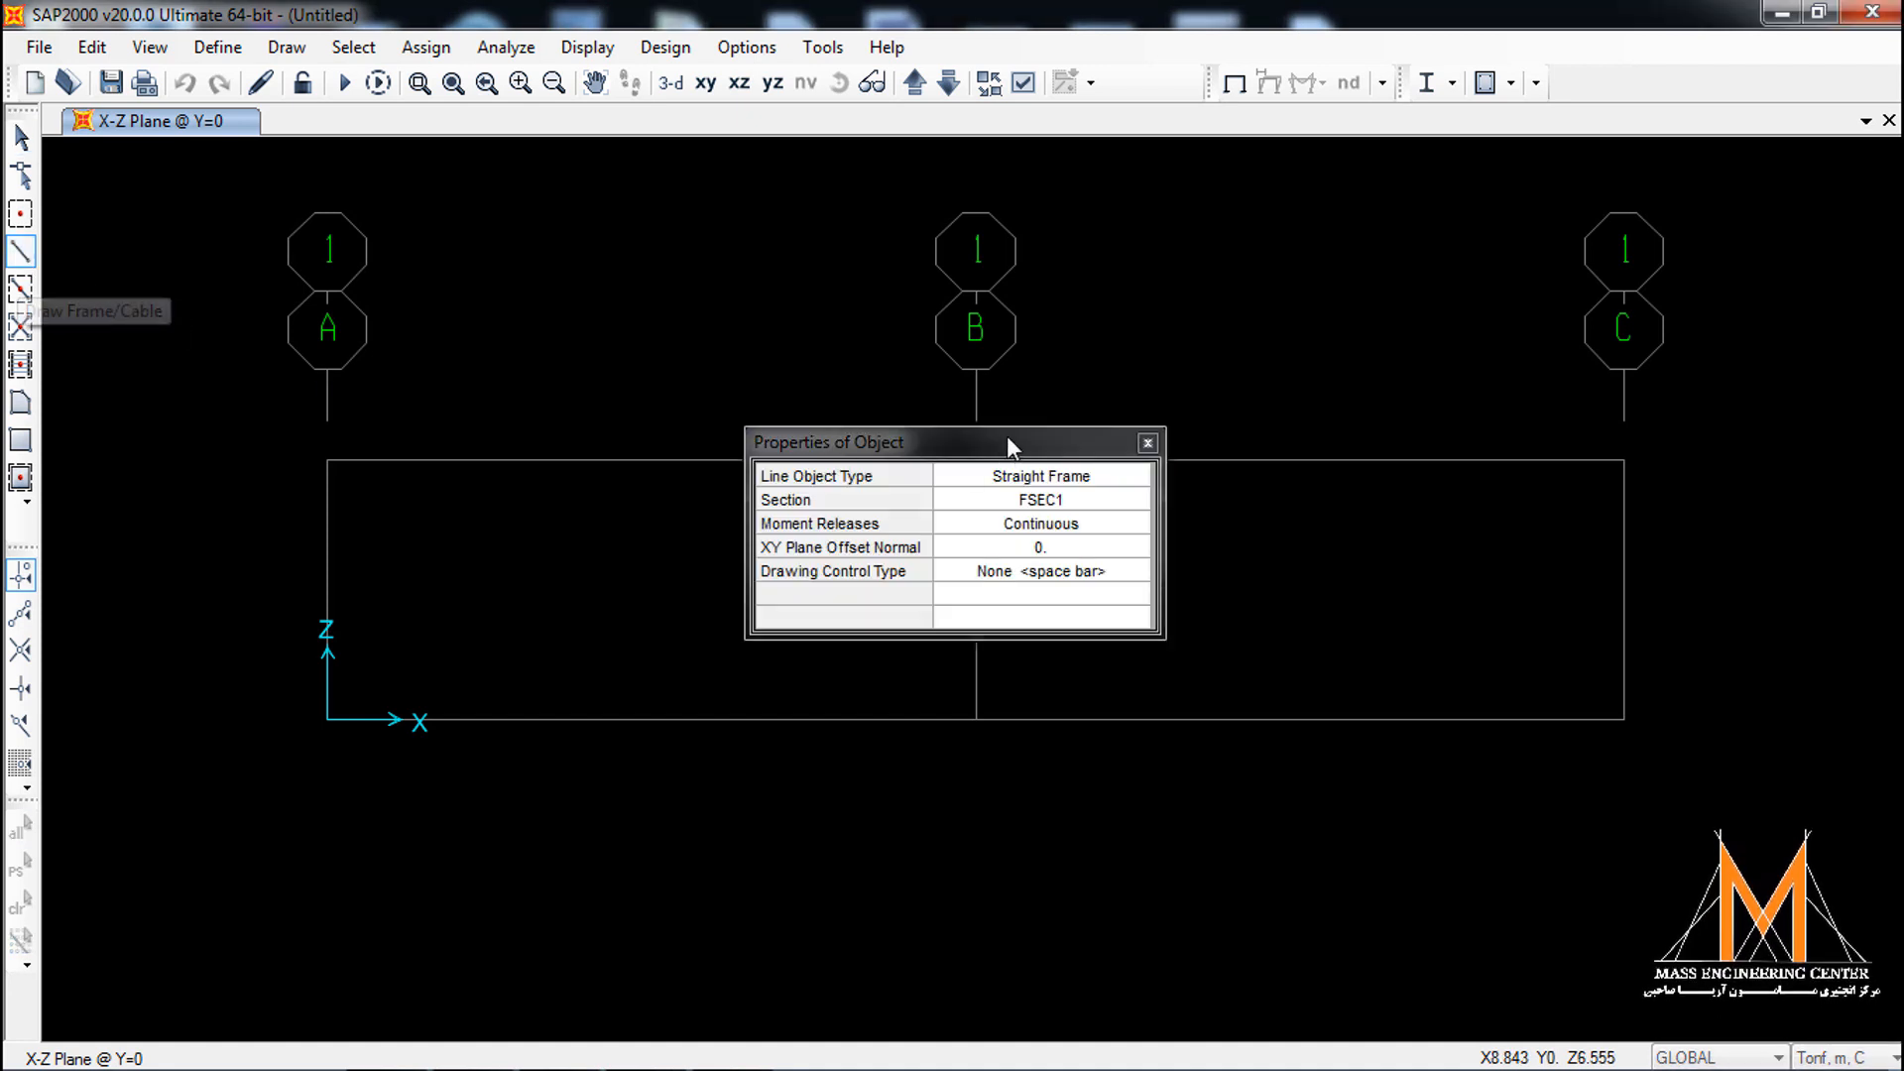
left_click(1041, 476)
left_click(958, 520)
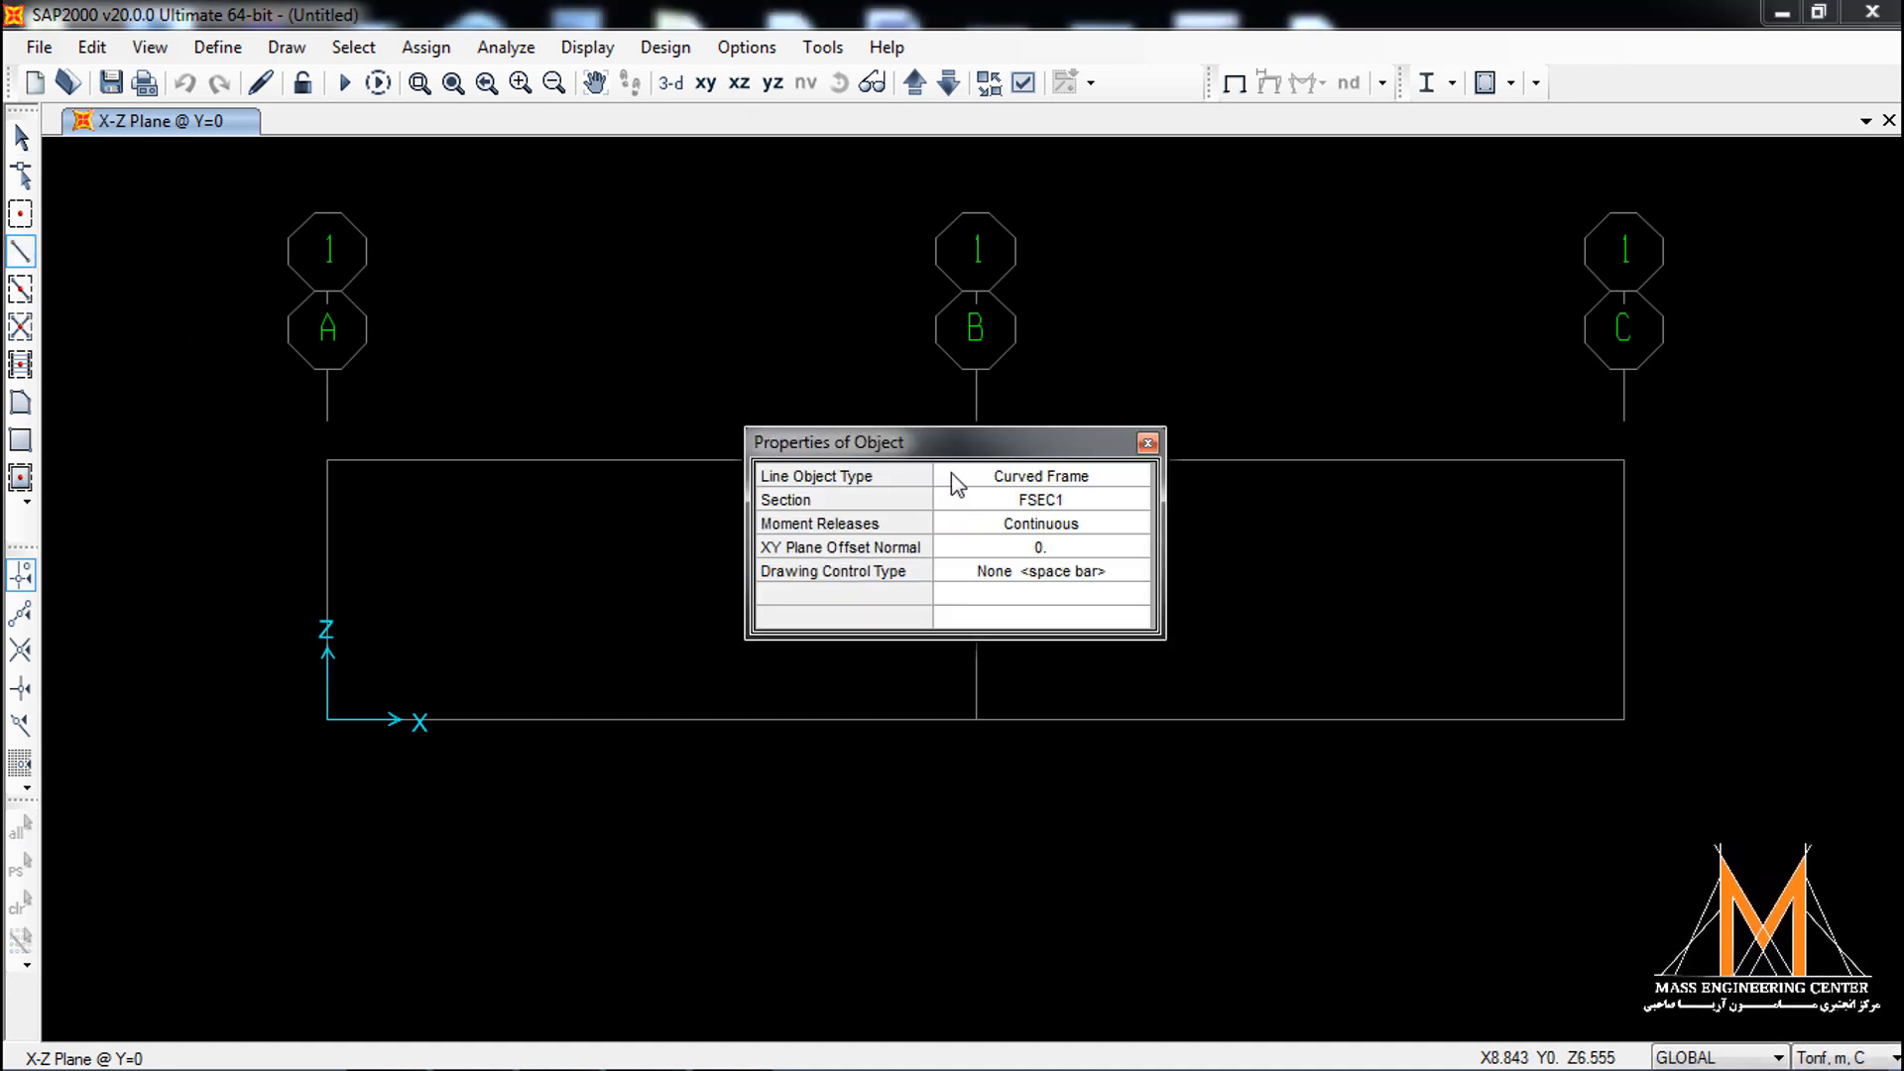
left_click_drag(956, 442, 790, 197)
left_click(327, 719)
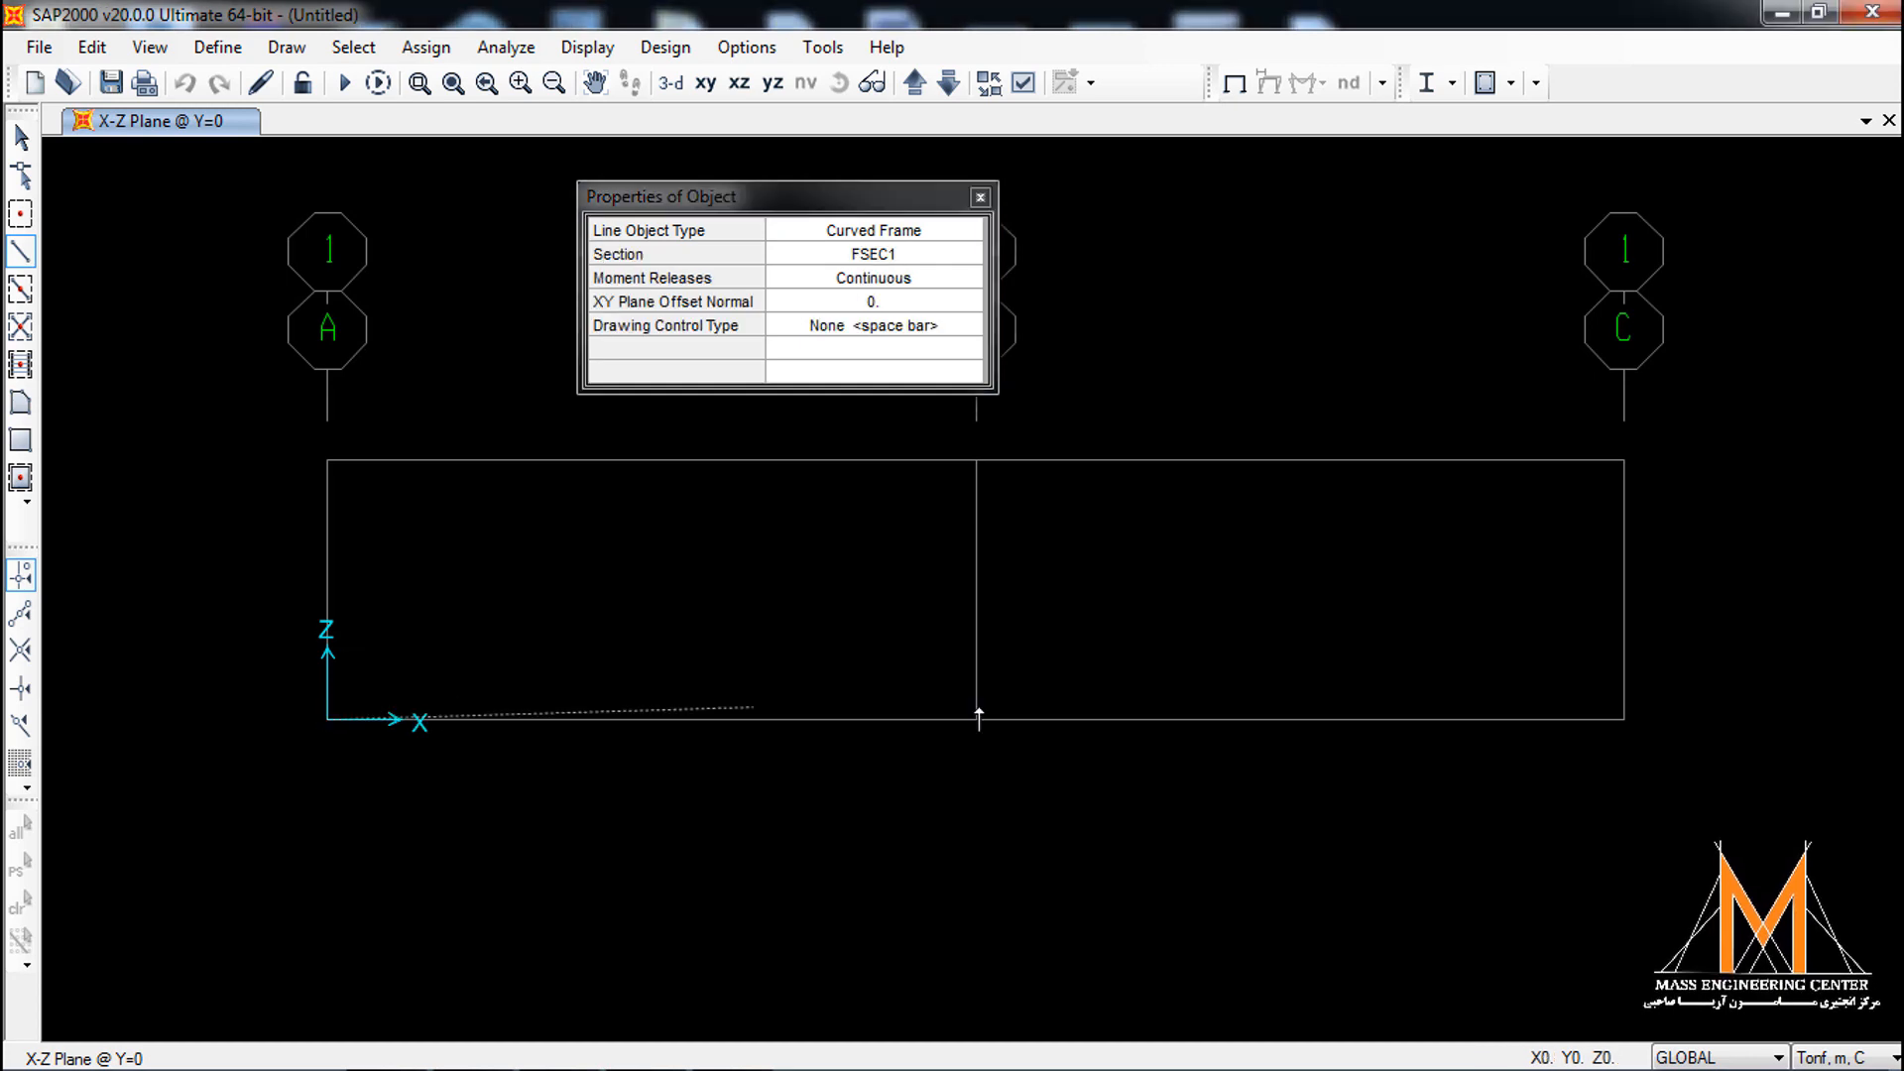
left_click(1623, 720)
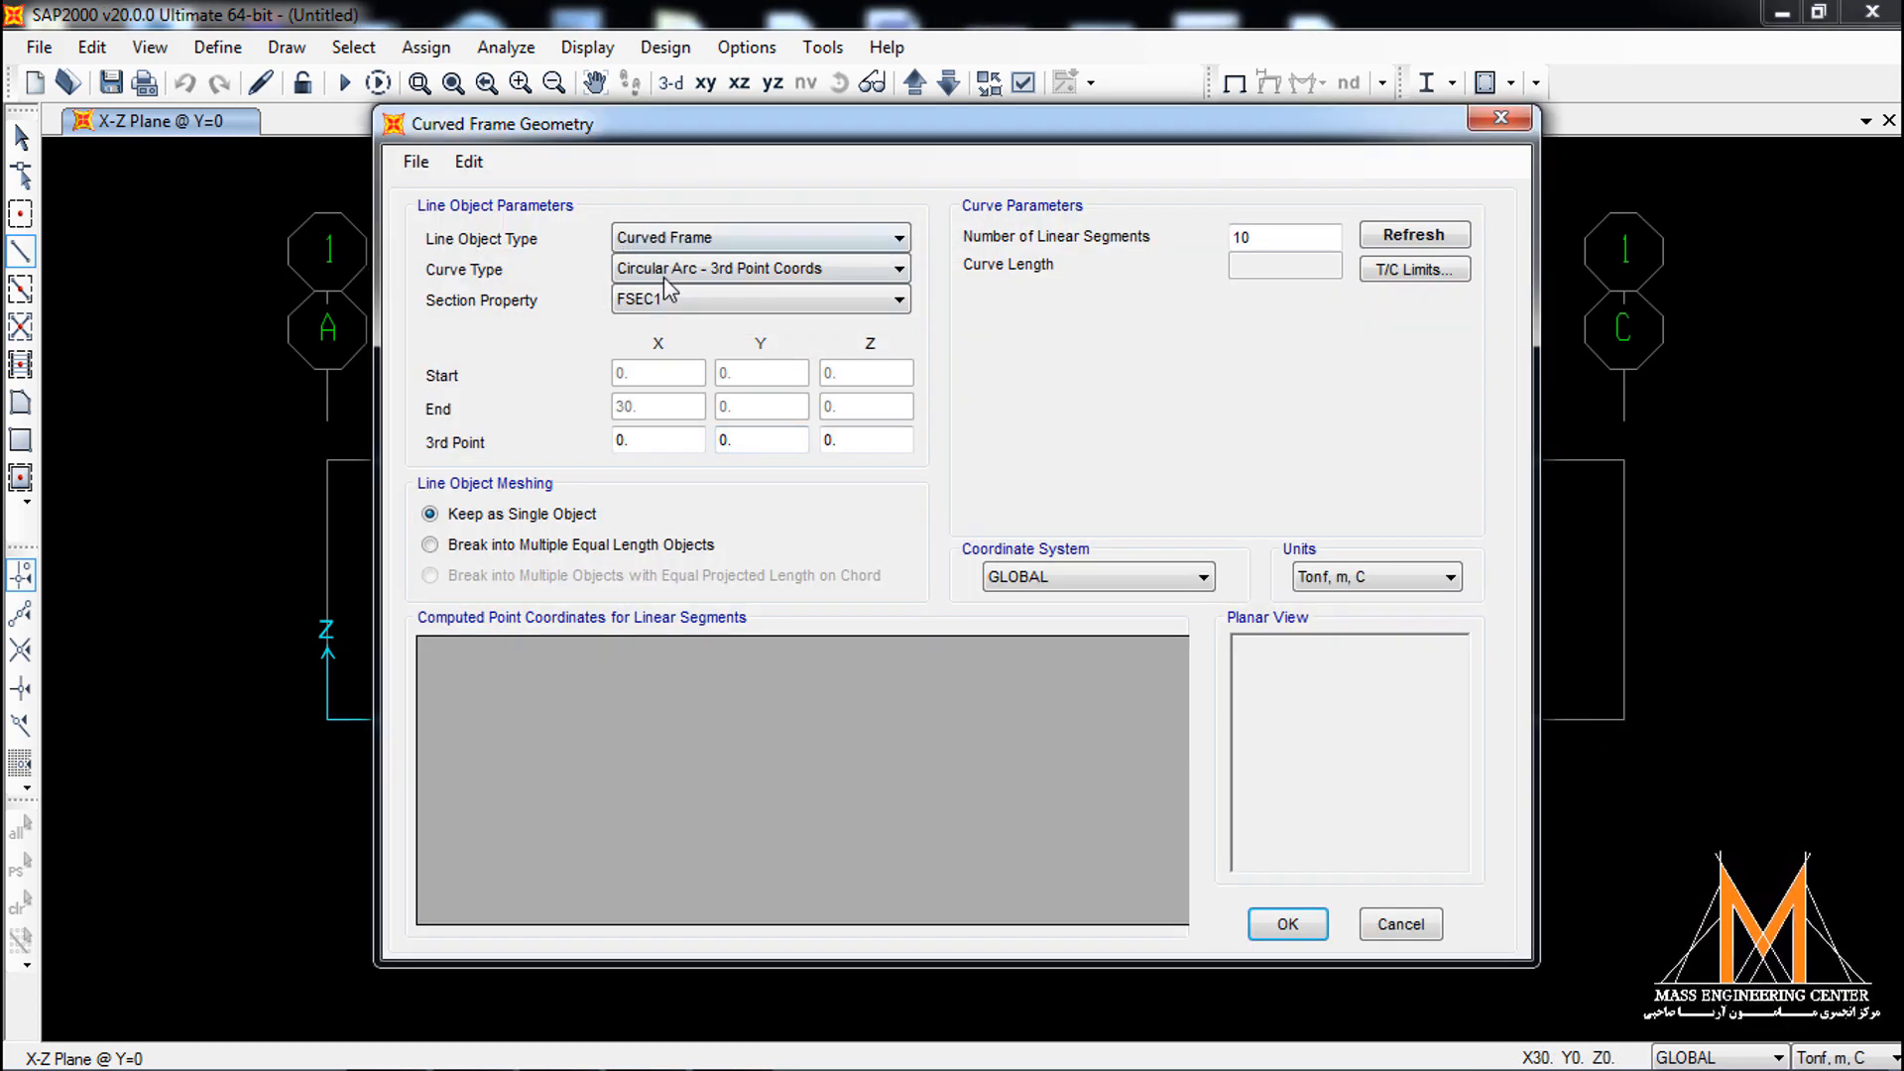
Define the curve as Parabolic Arc - 3rd Point Coords with the third point at X 15, Z 6.
left_click(699, 273)
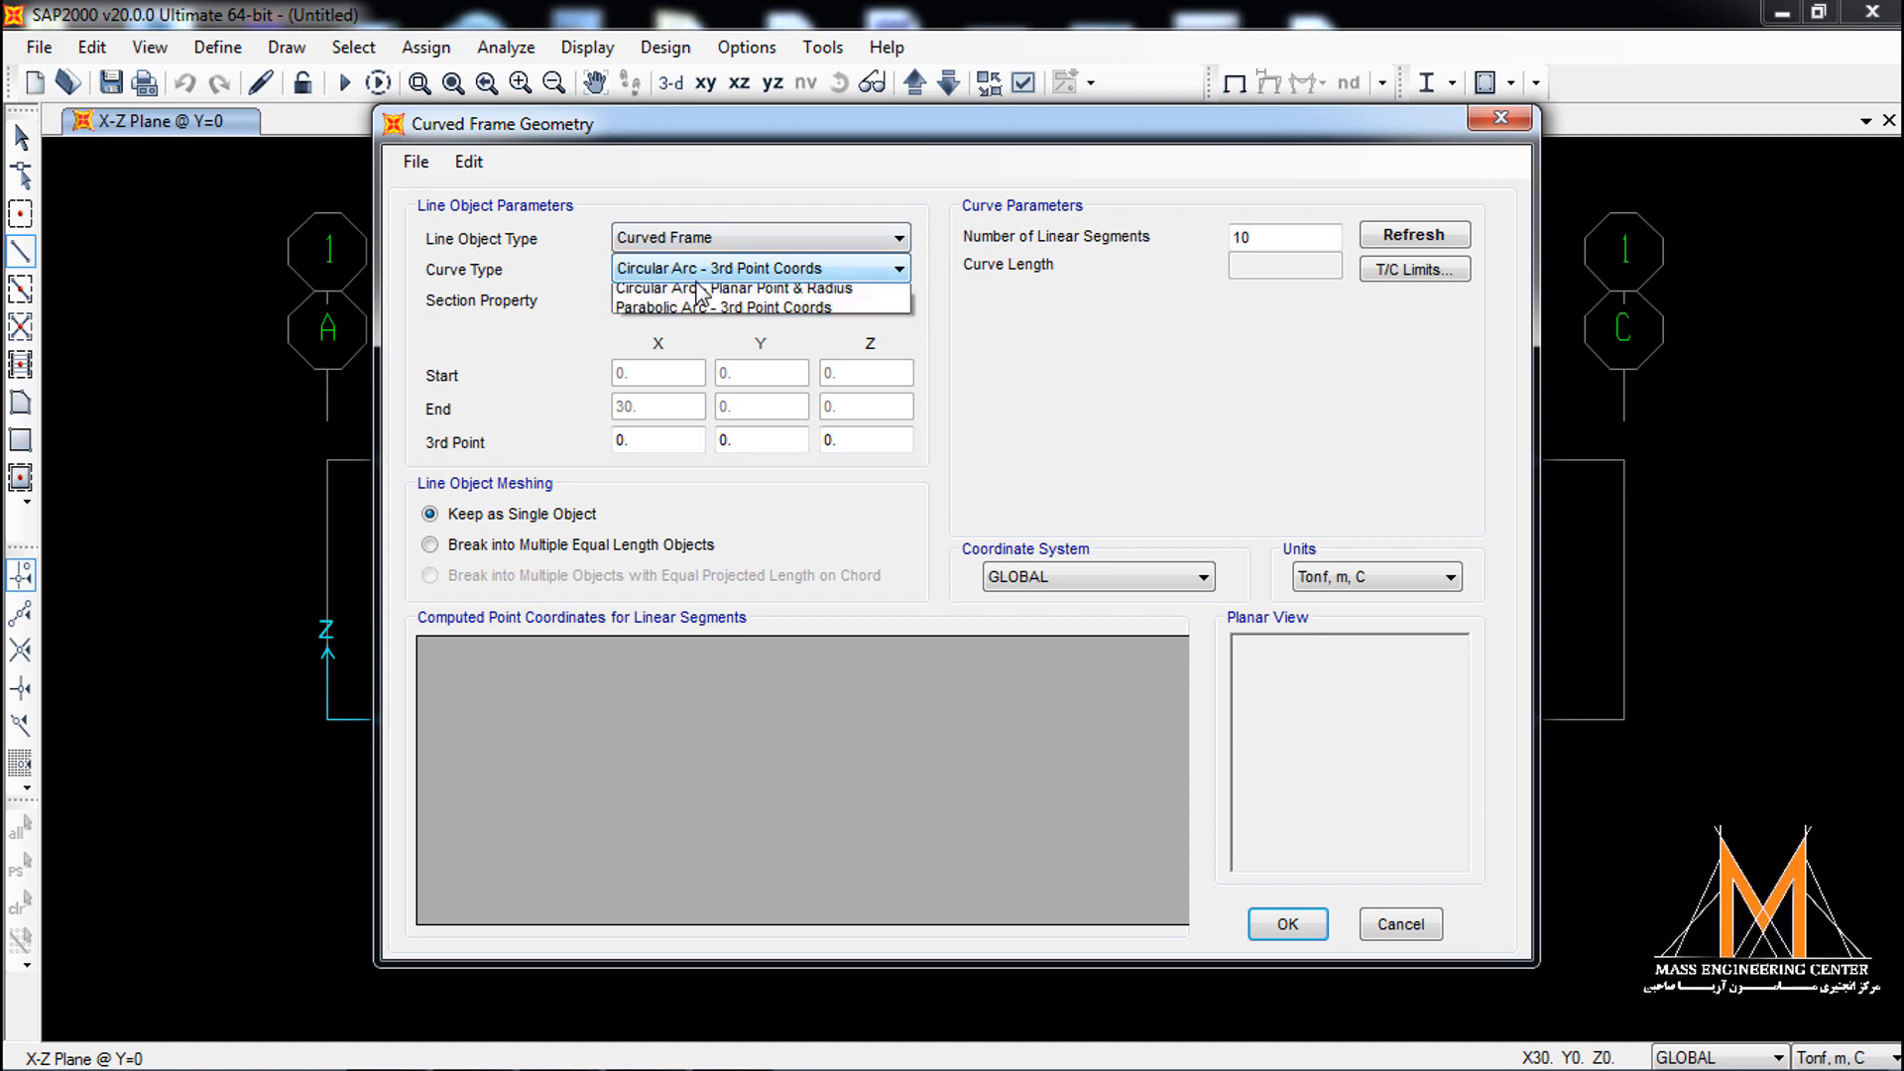
left_click(698, 270)
left_click(694, 332)
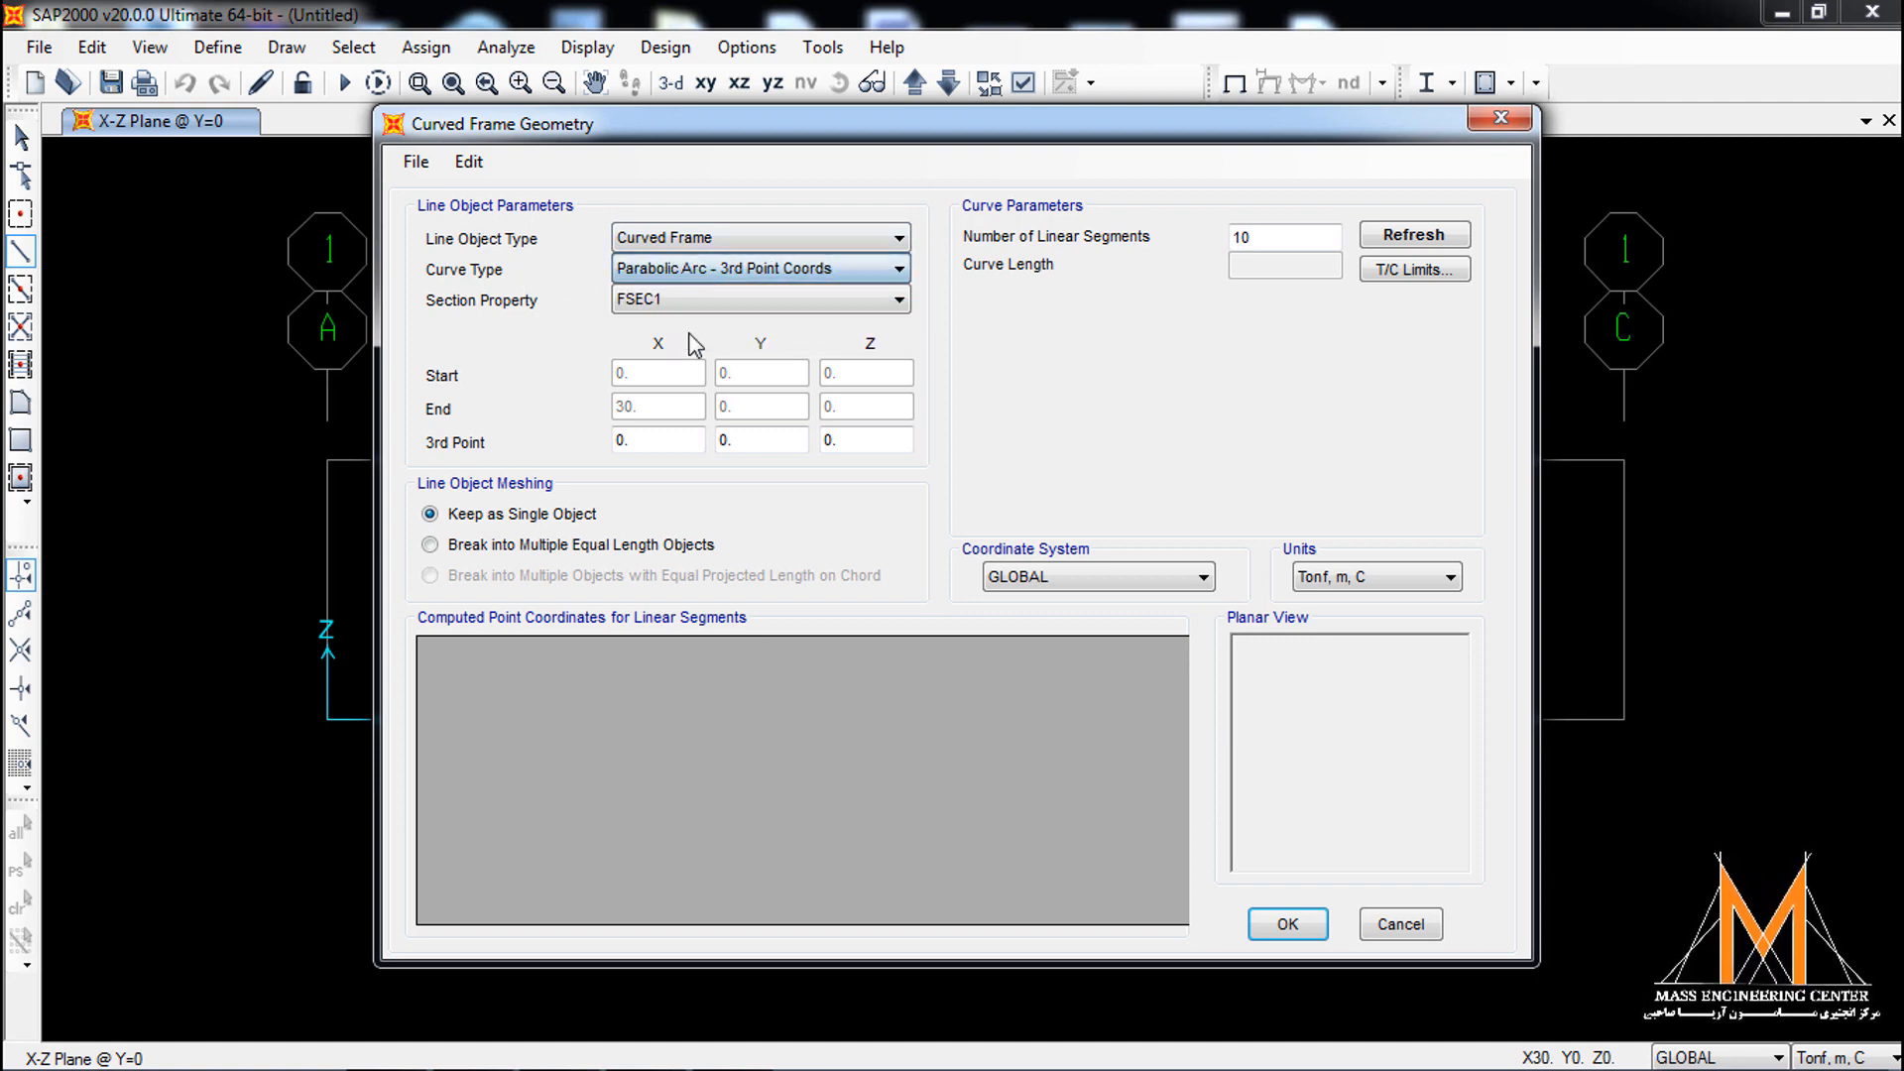
left_click_drag(664, 437, 535, 449)
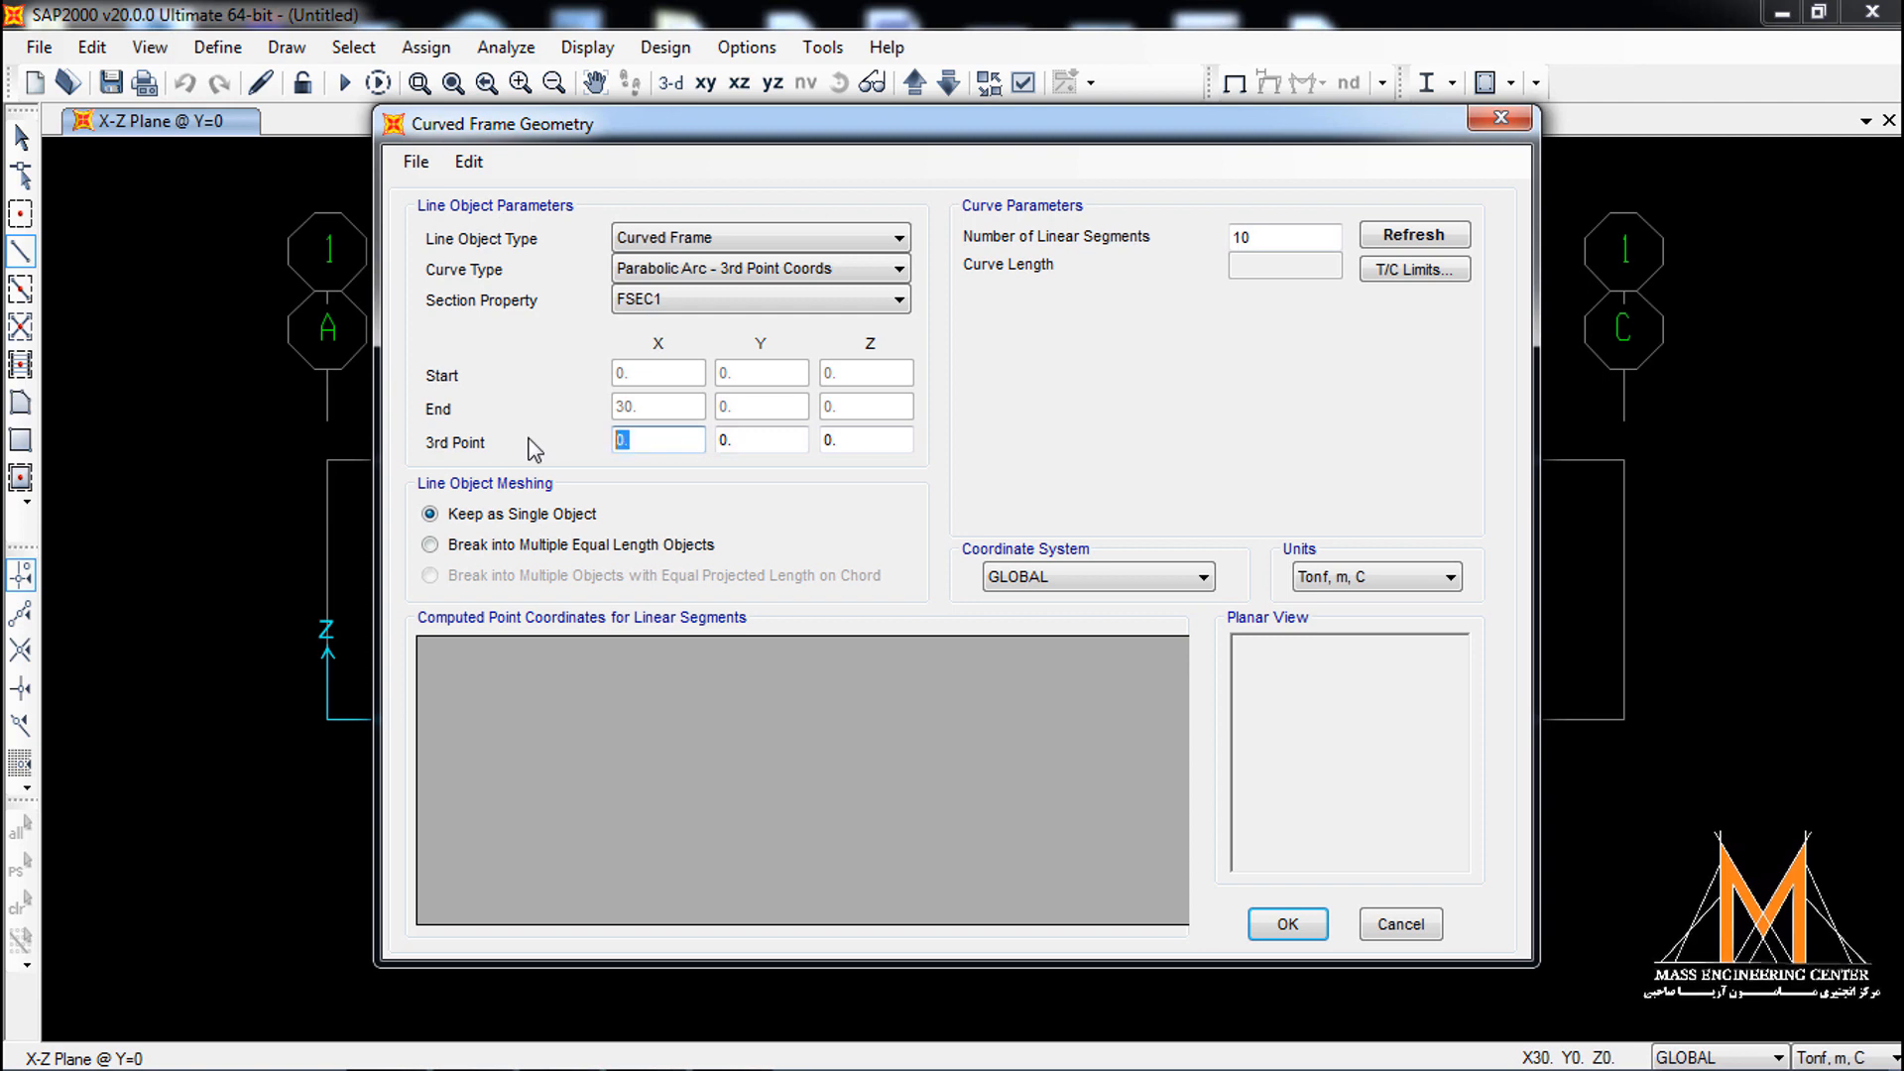
type("15")
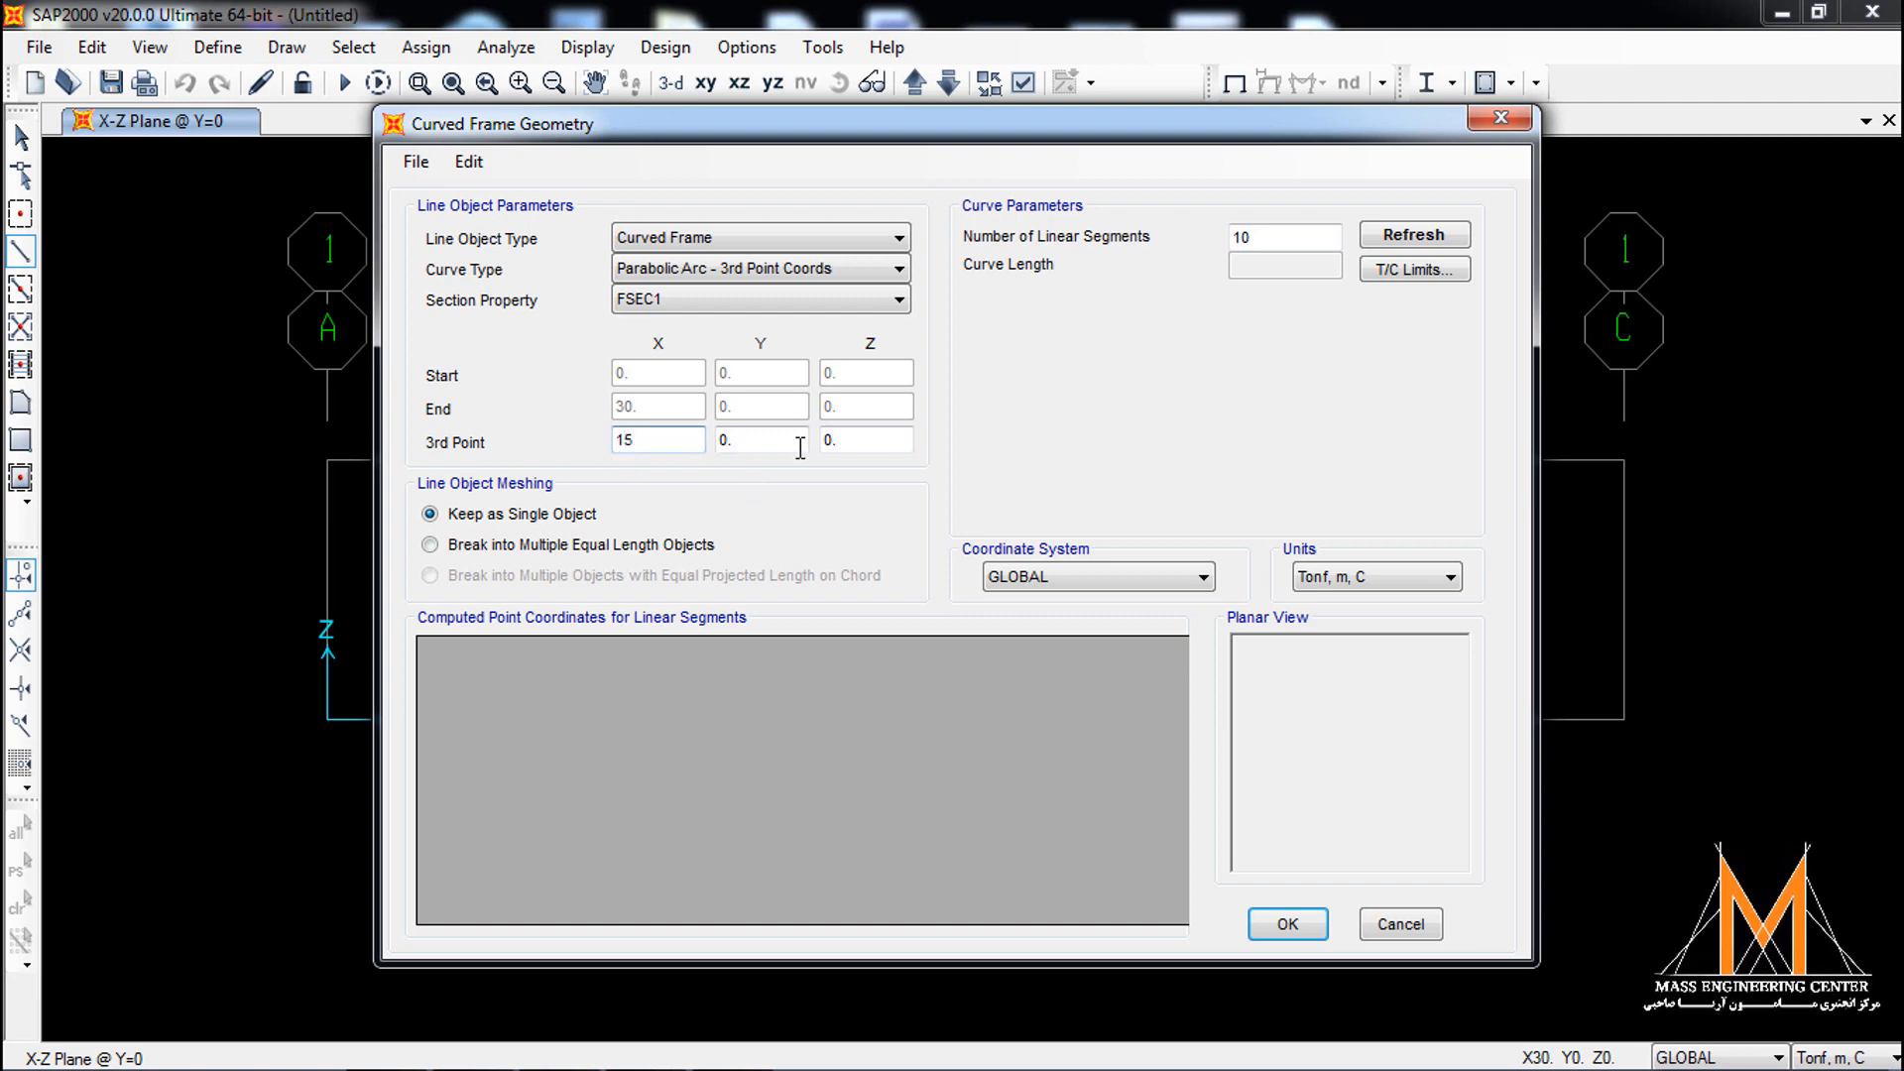
double_click(888, 439)
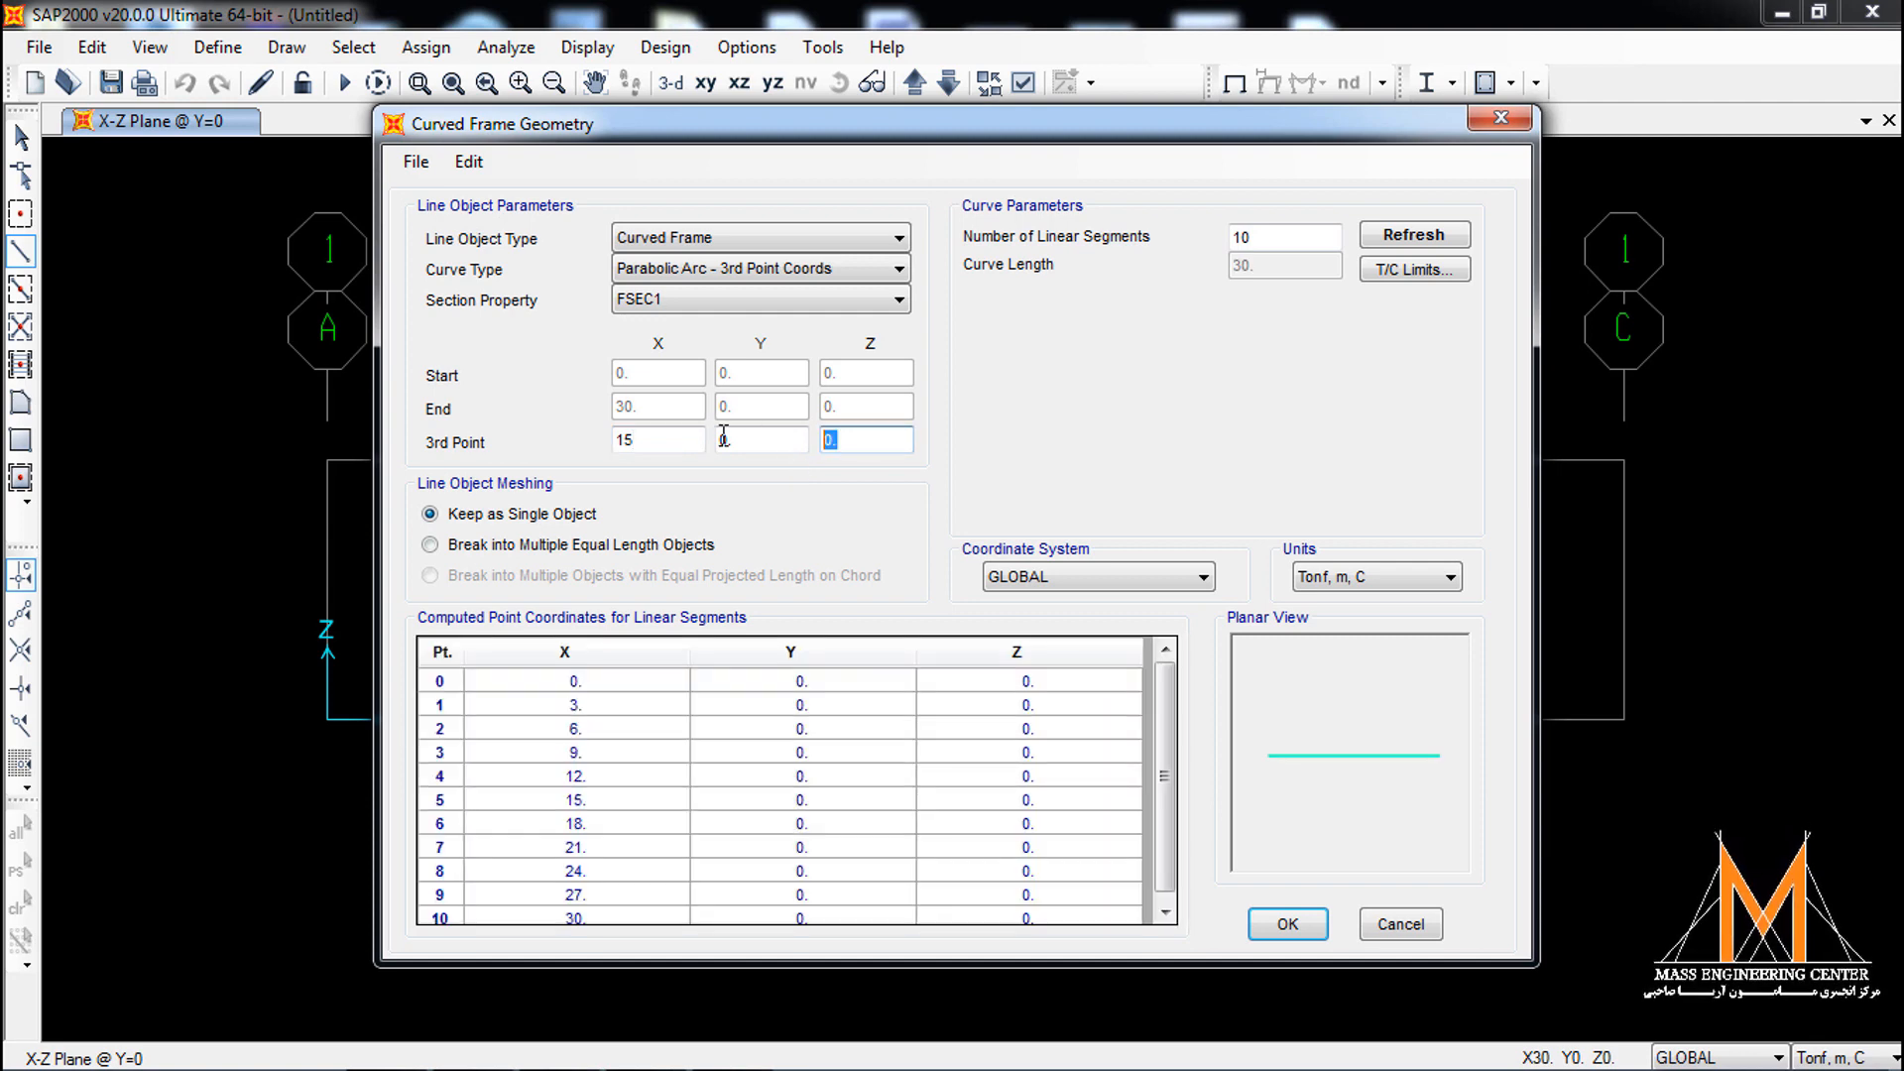
type("6")
key("Tab")
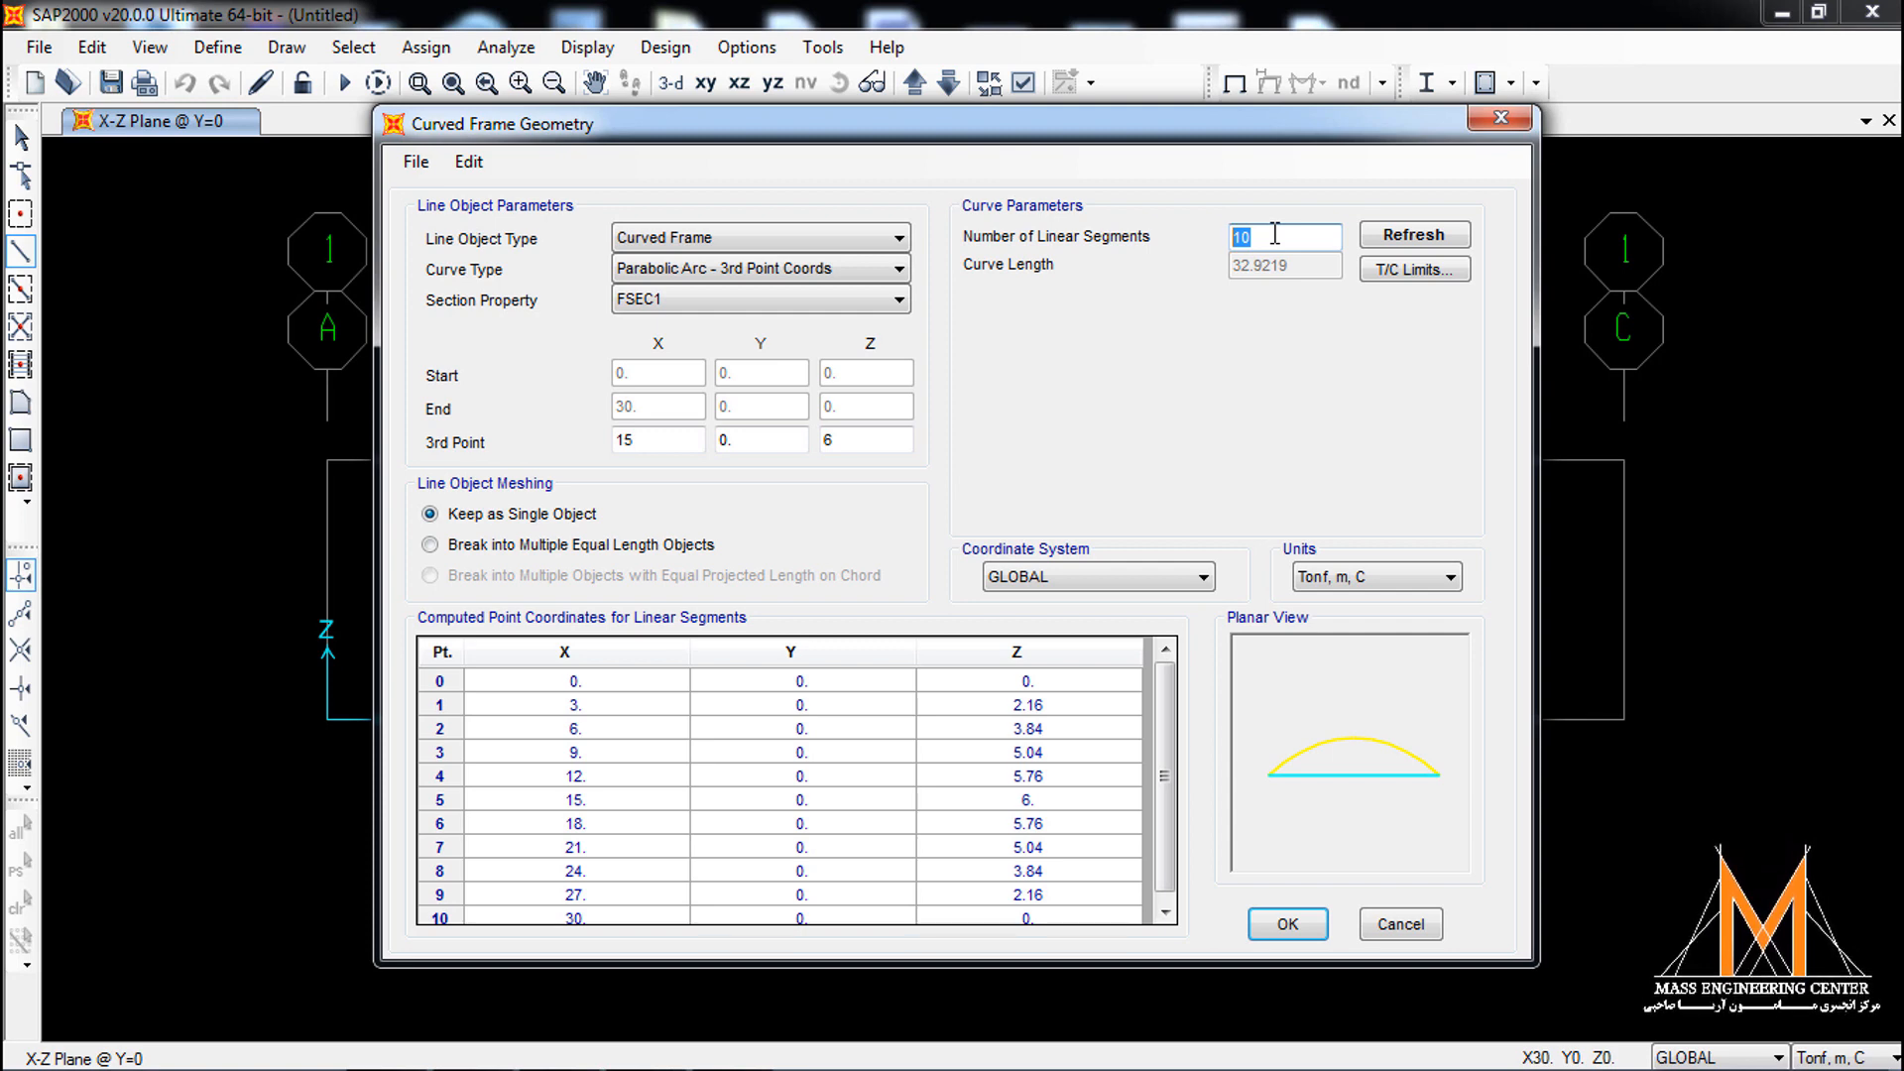
Divide the arch into 30 linear segments, break it into multiple equal length objects, and finish drawing.
type("30")
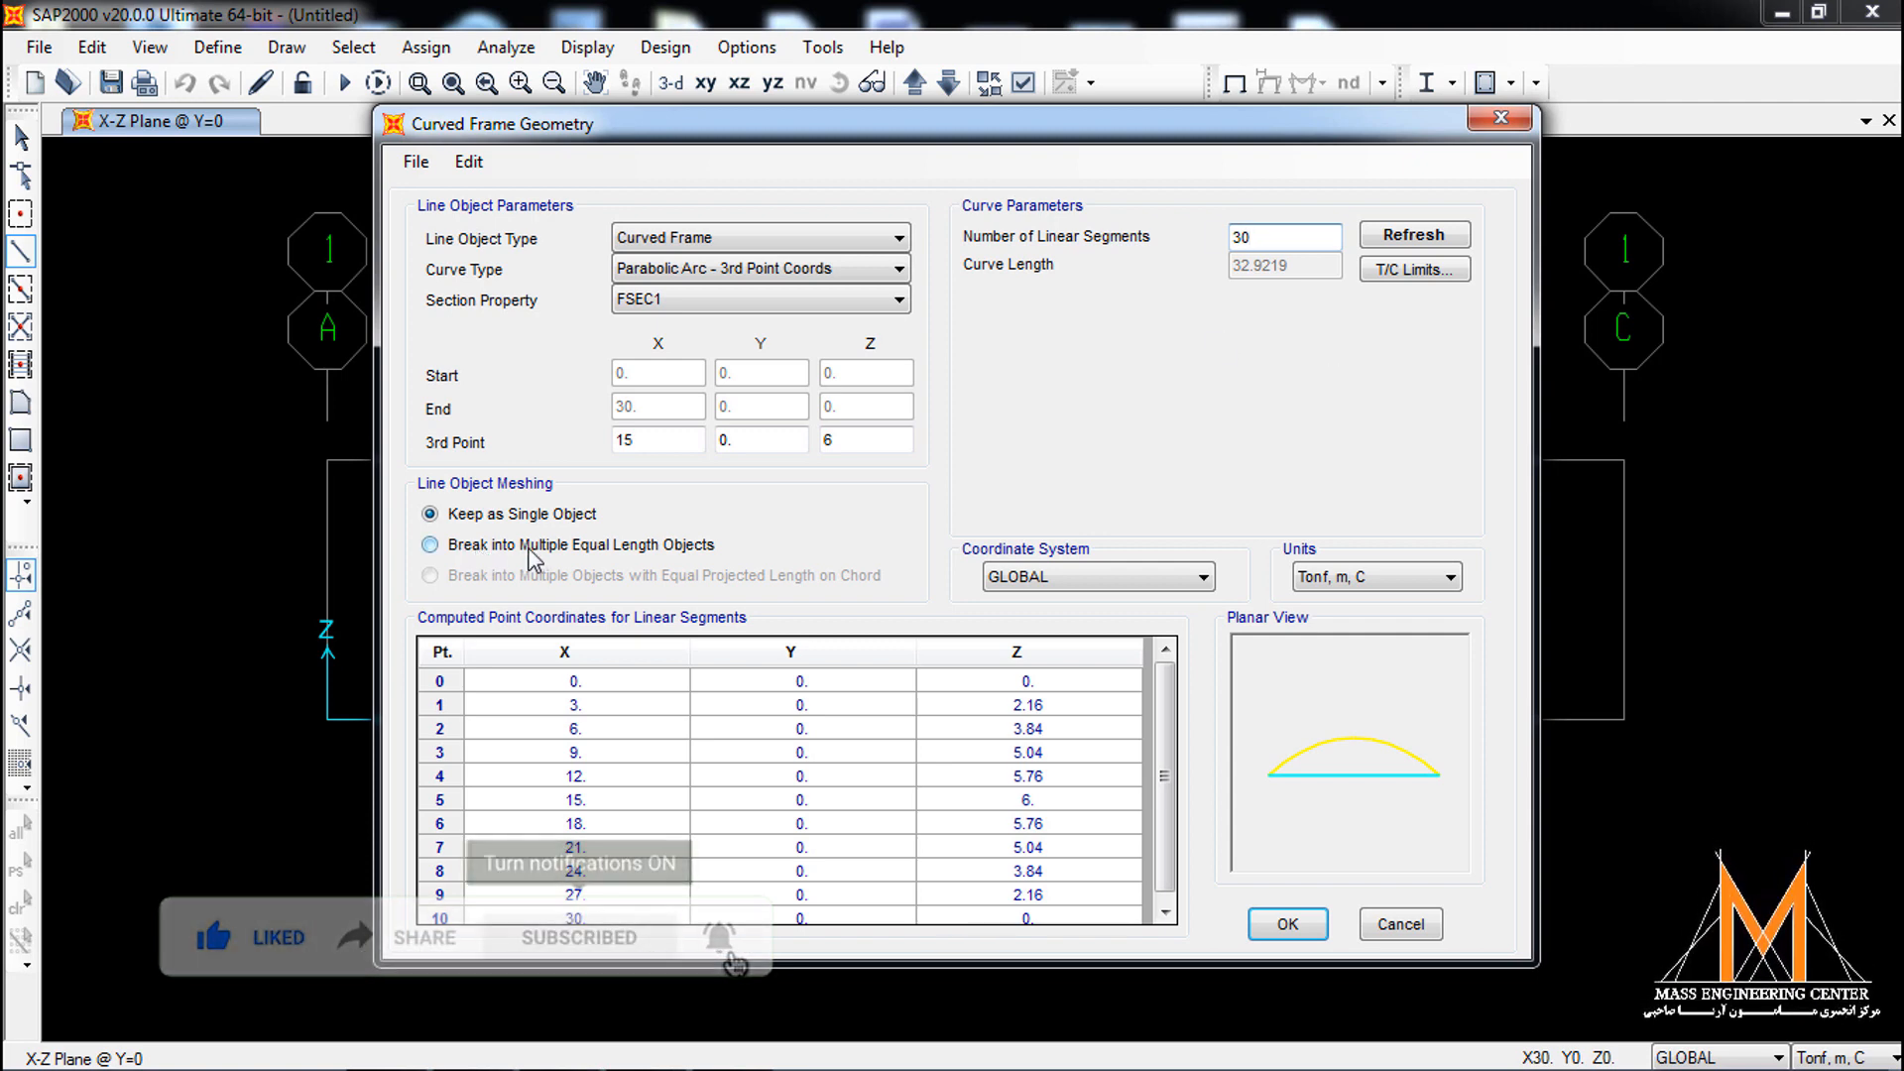
left_click(618, 551)
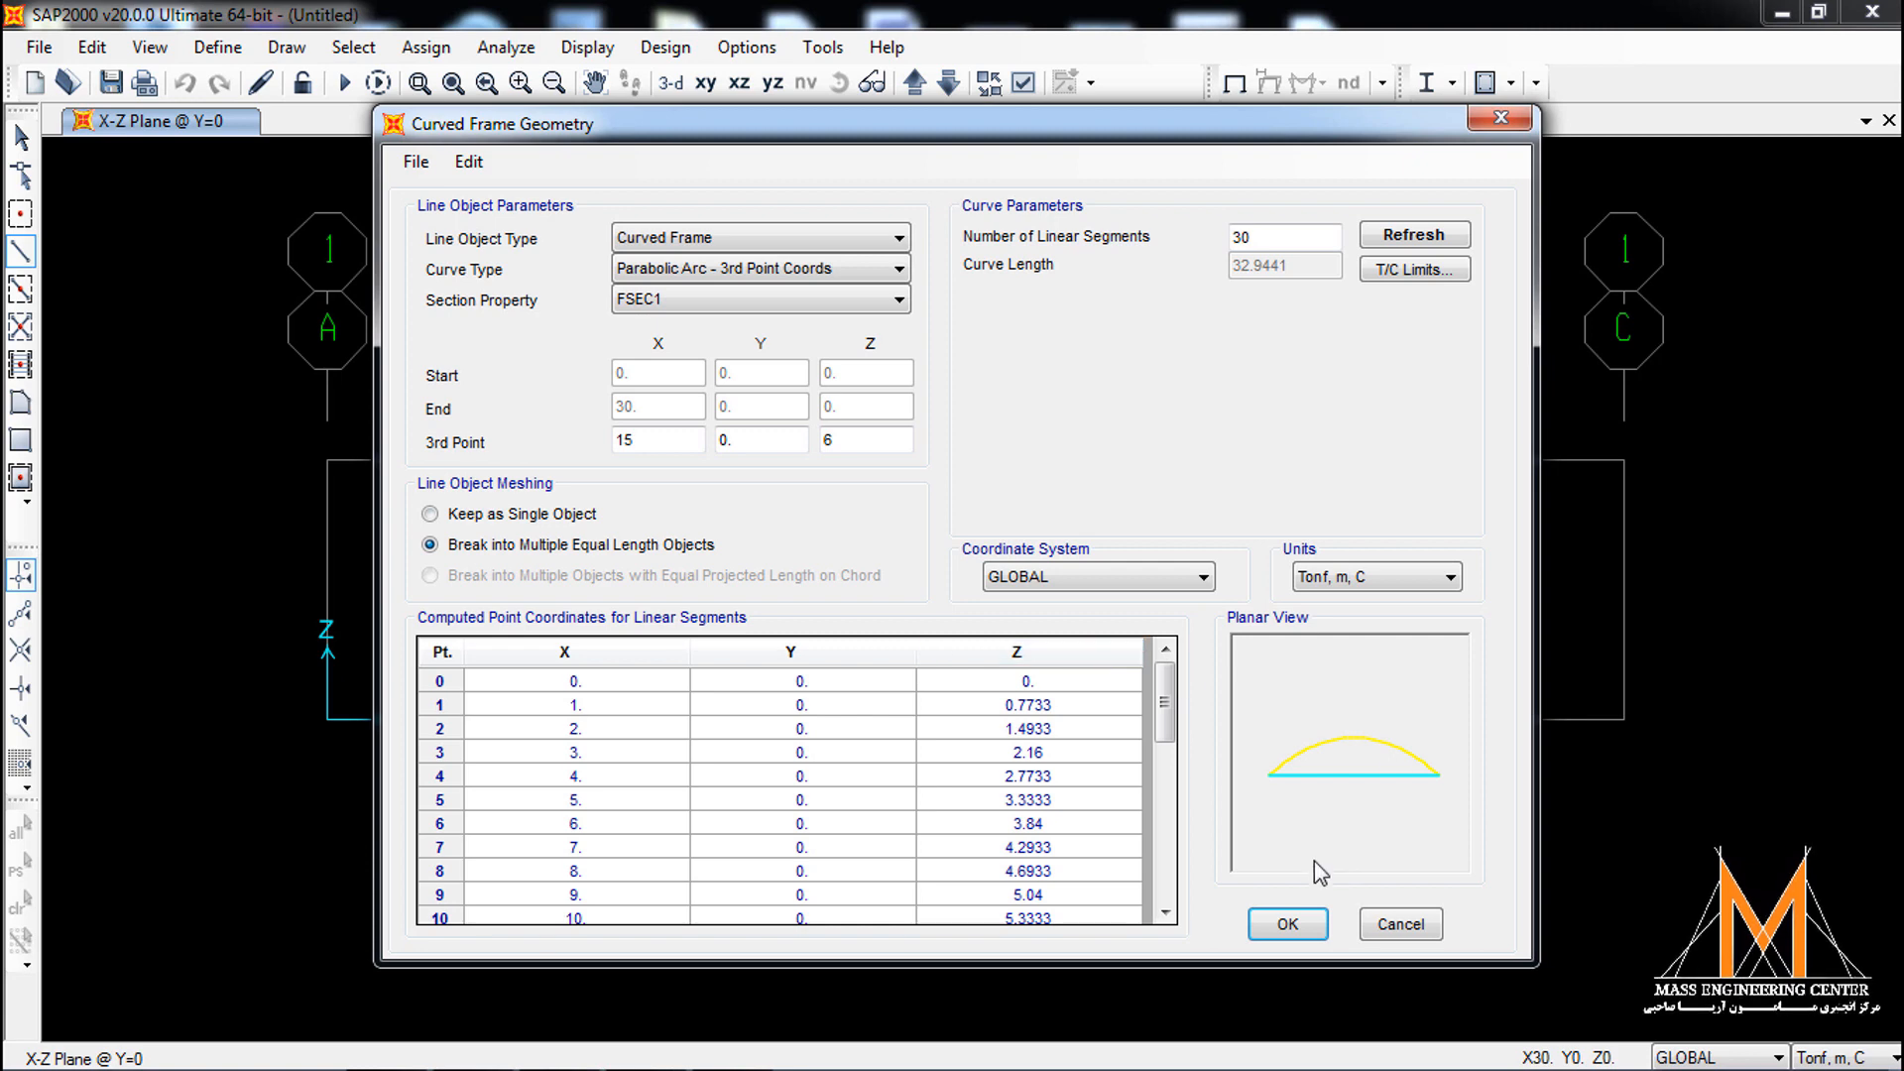
left_click(1289, 924)
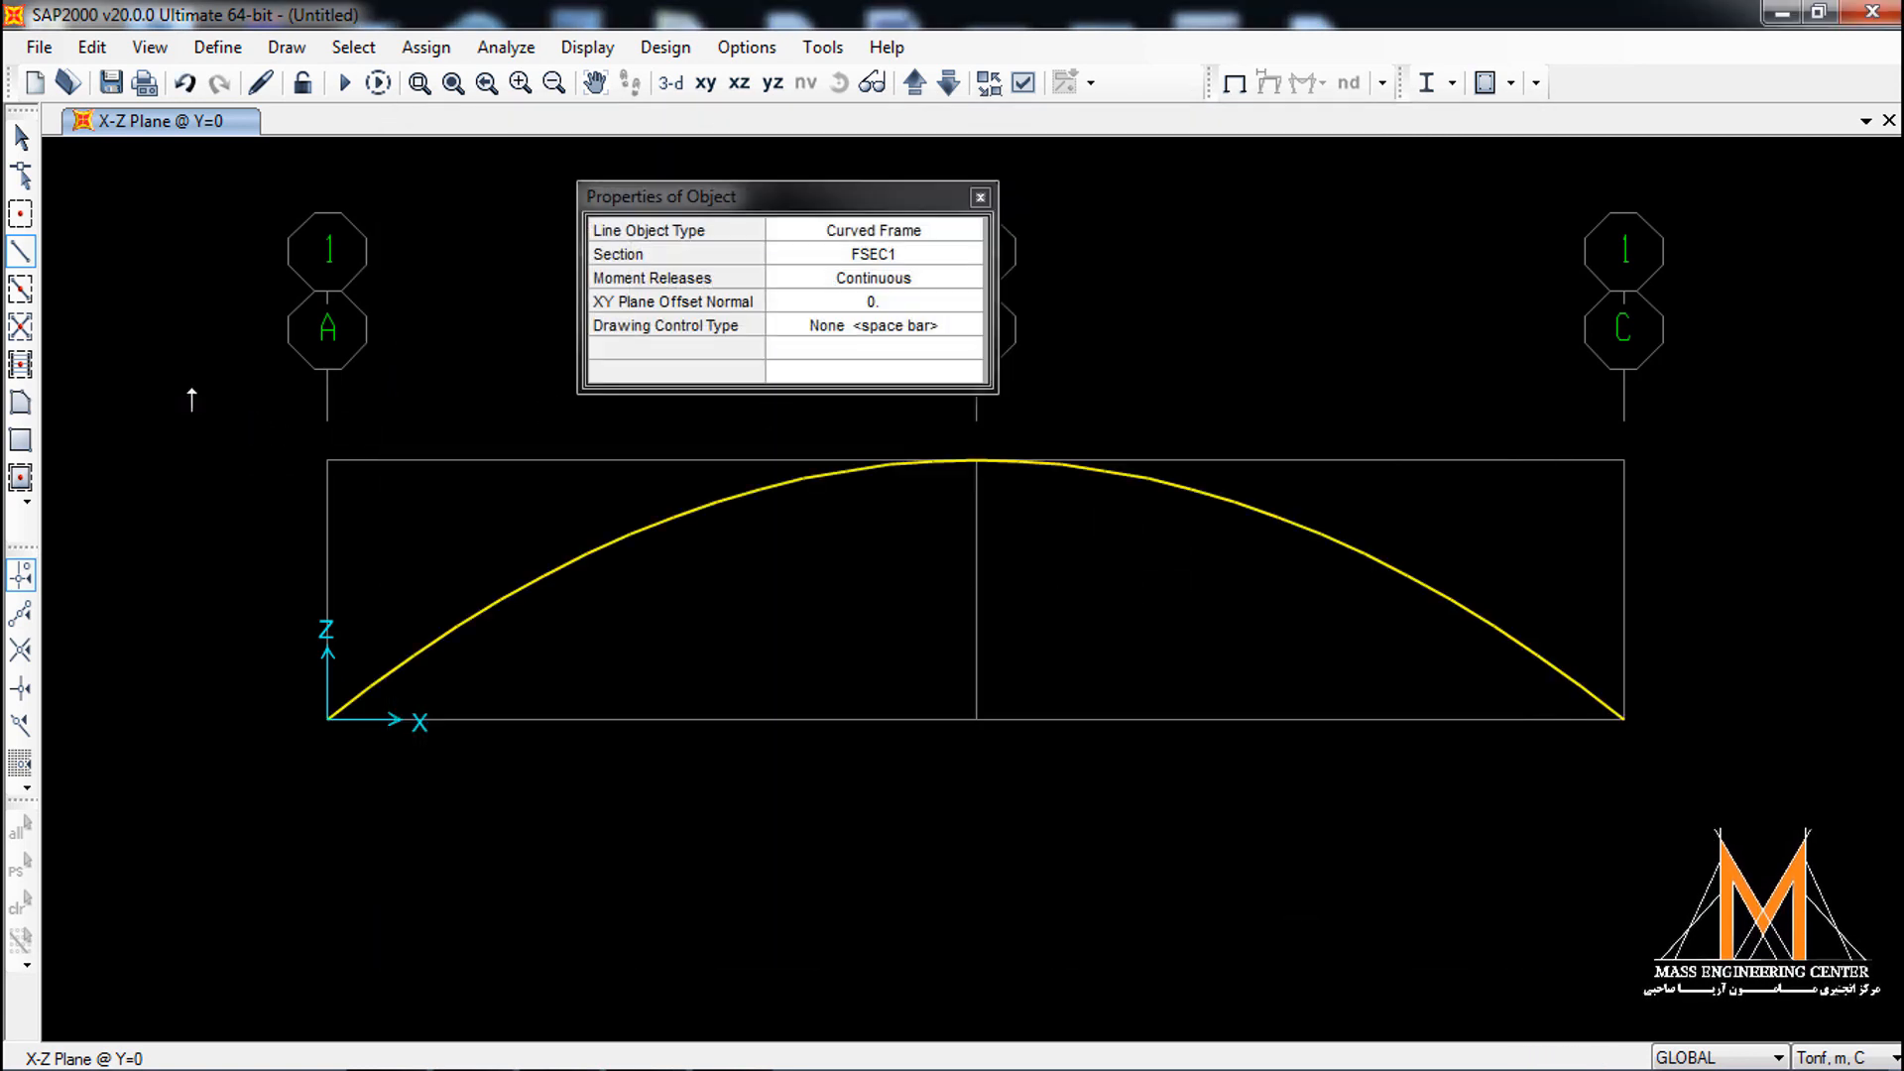
left_click(21, 138)
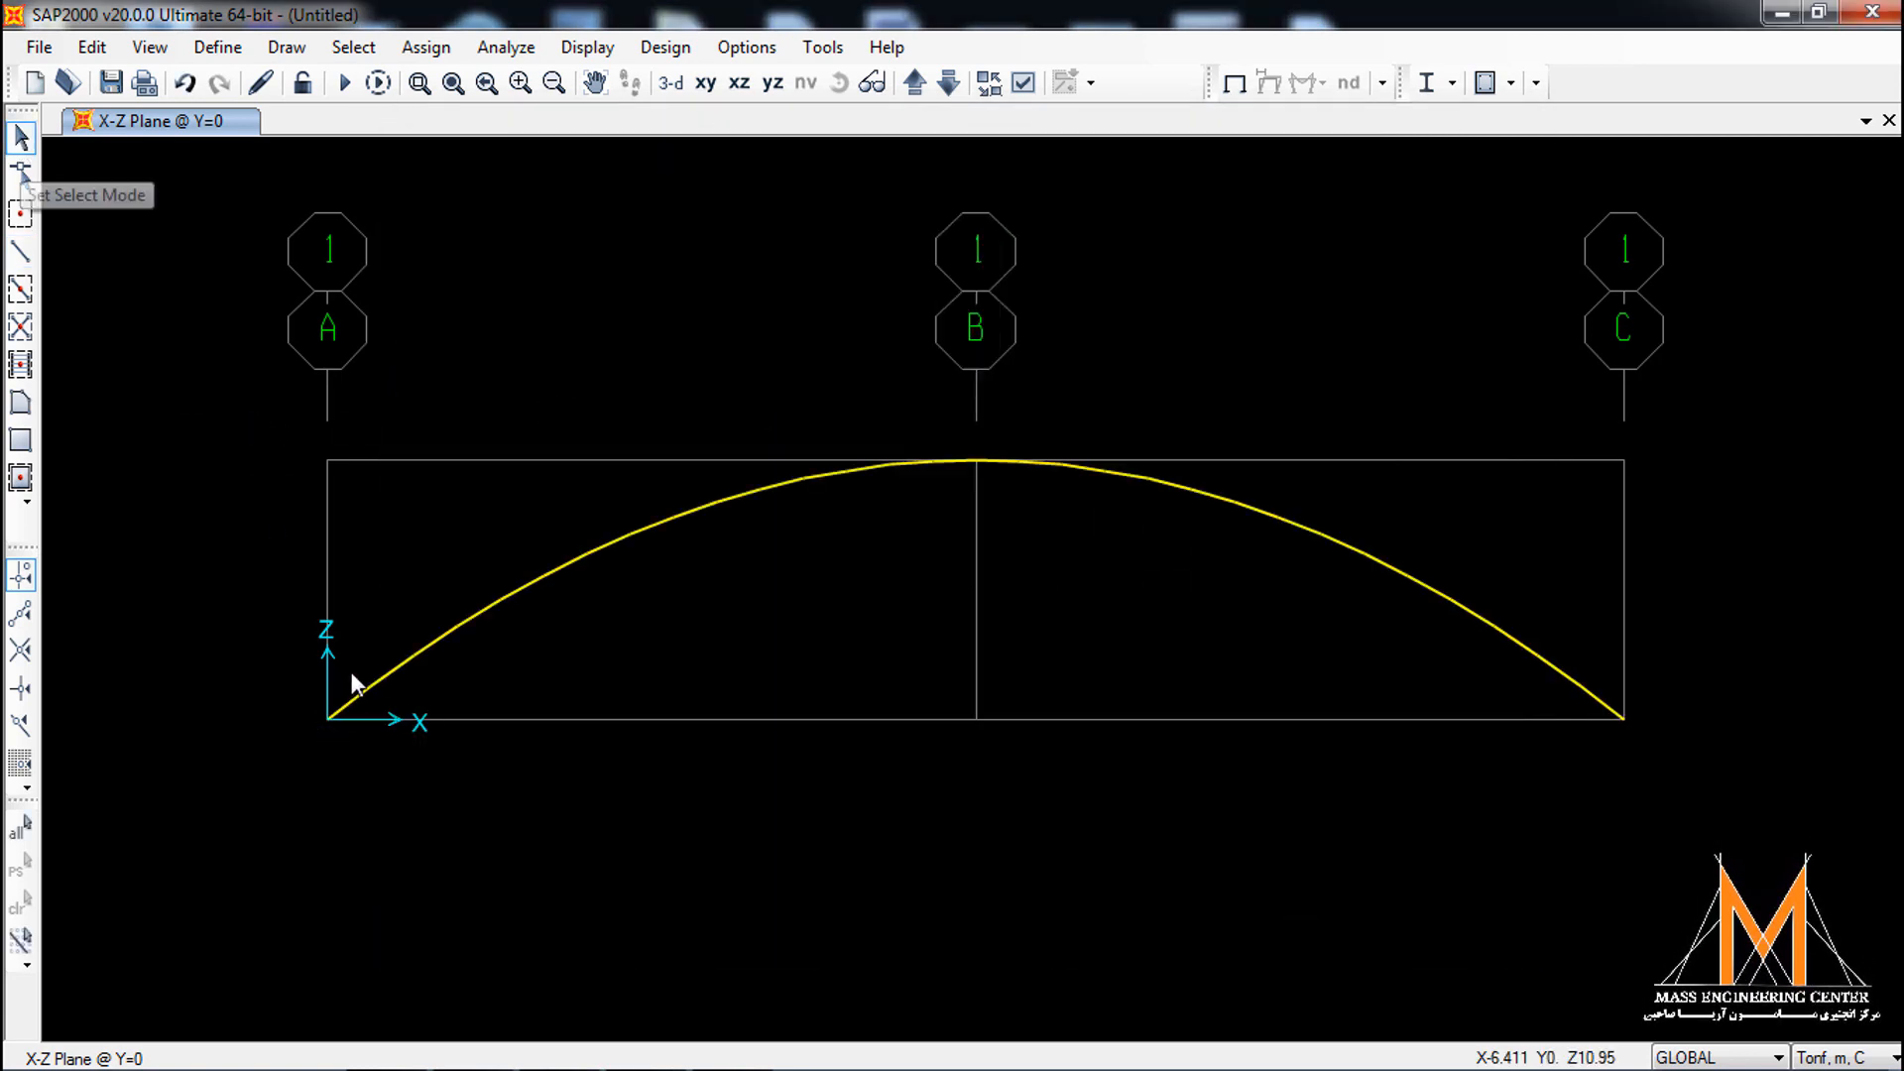
left_click_drag(351, 671, 279, 766)
left_click_drag(1679, 680, 1563, 800)
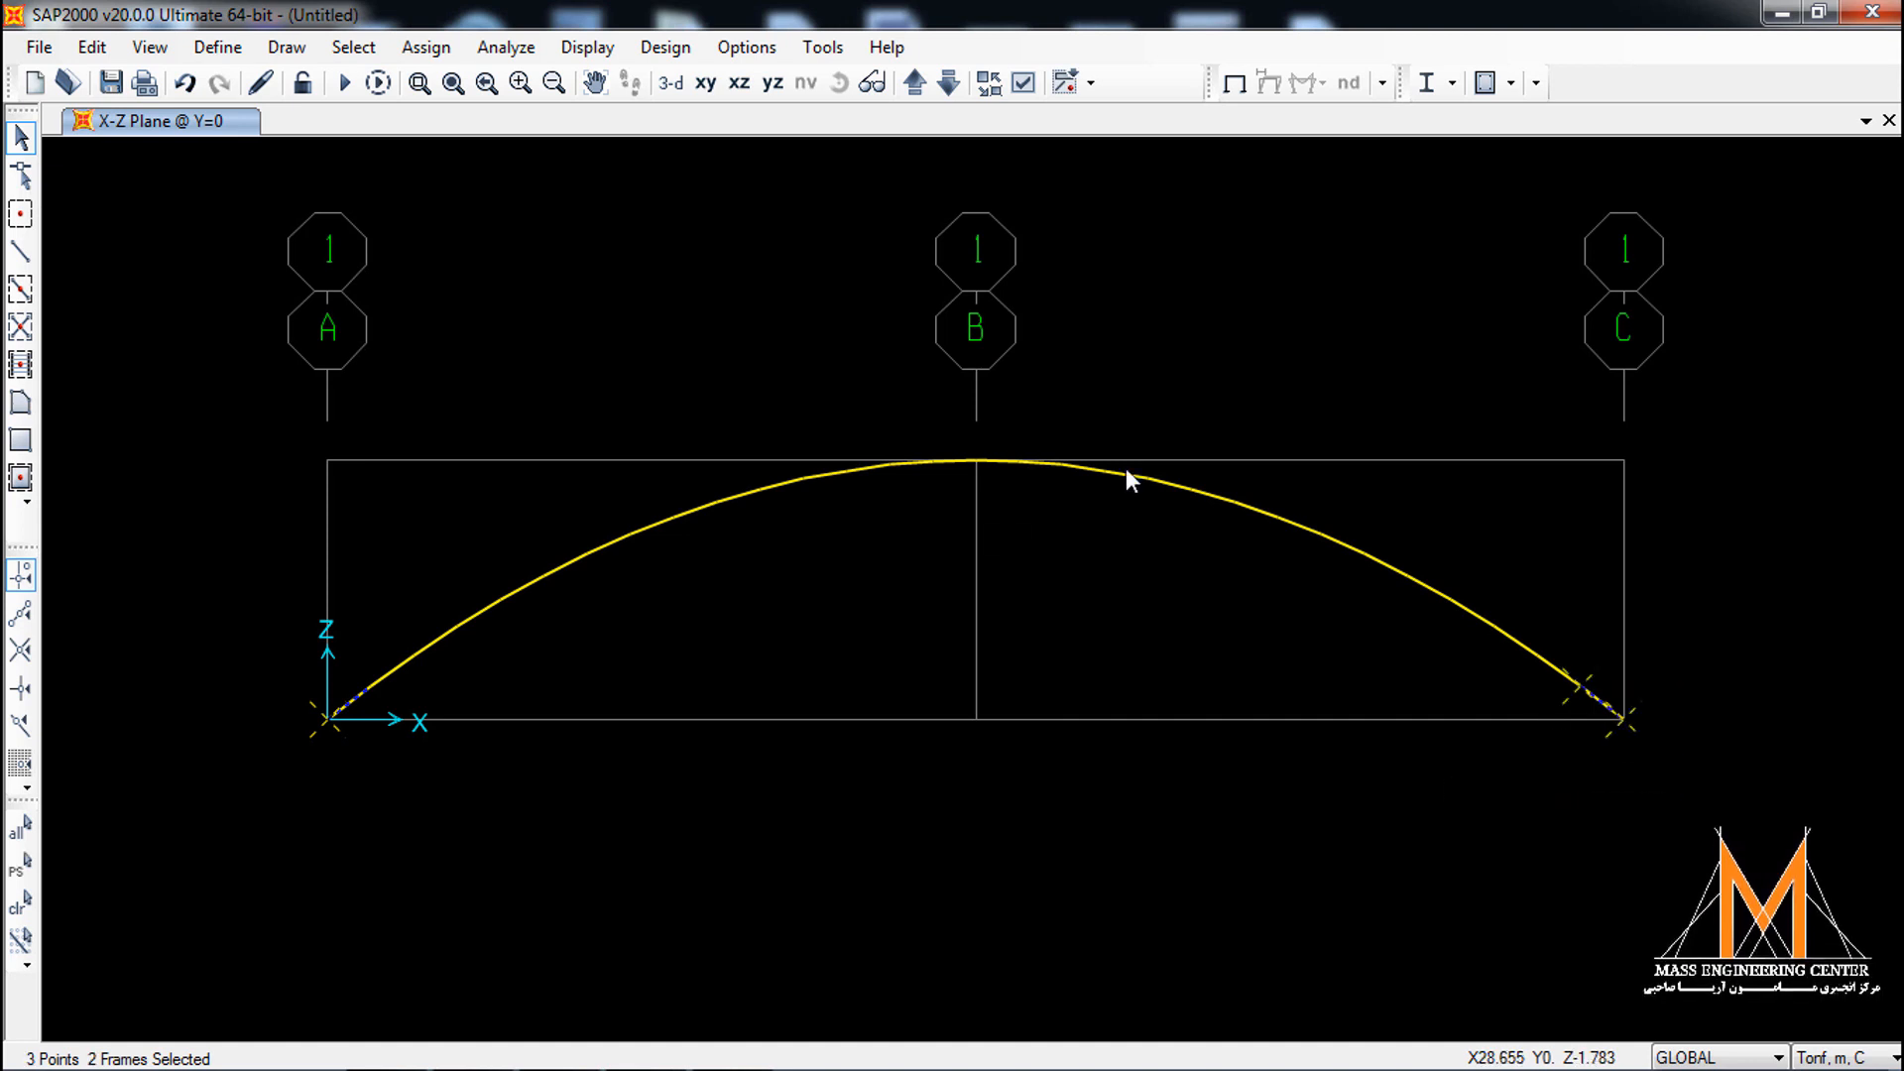
key("Escape")
Assign pinned joint restraints to the two end joints of the arch at the bases of grids A and C.
left_click(1623, 716)
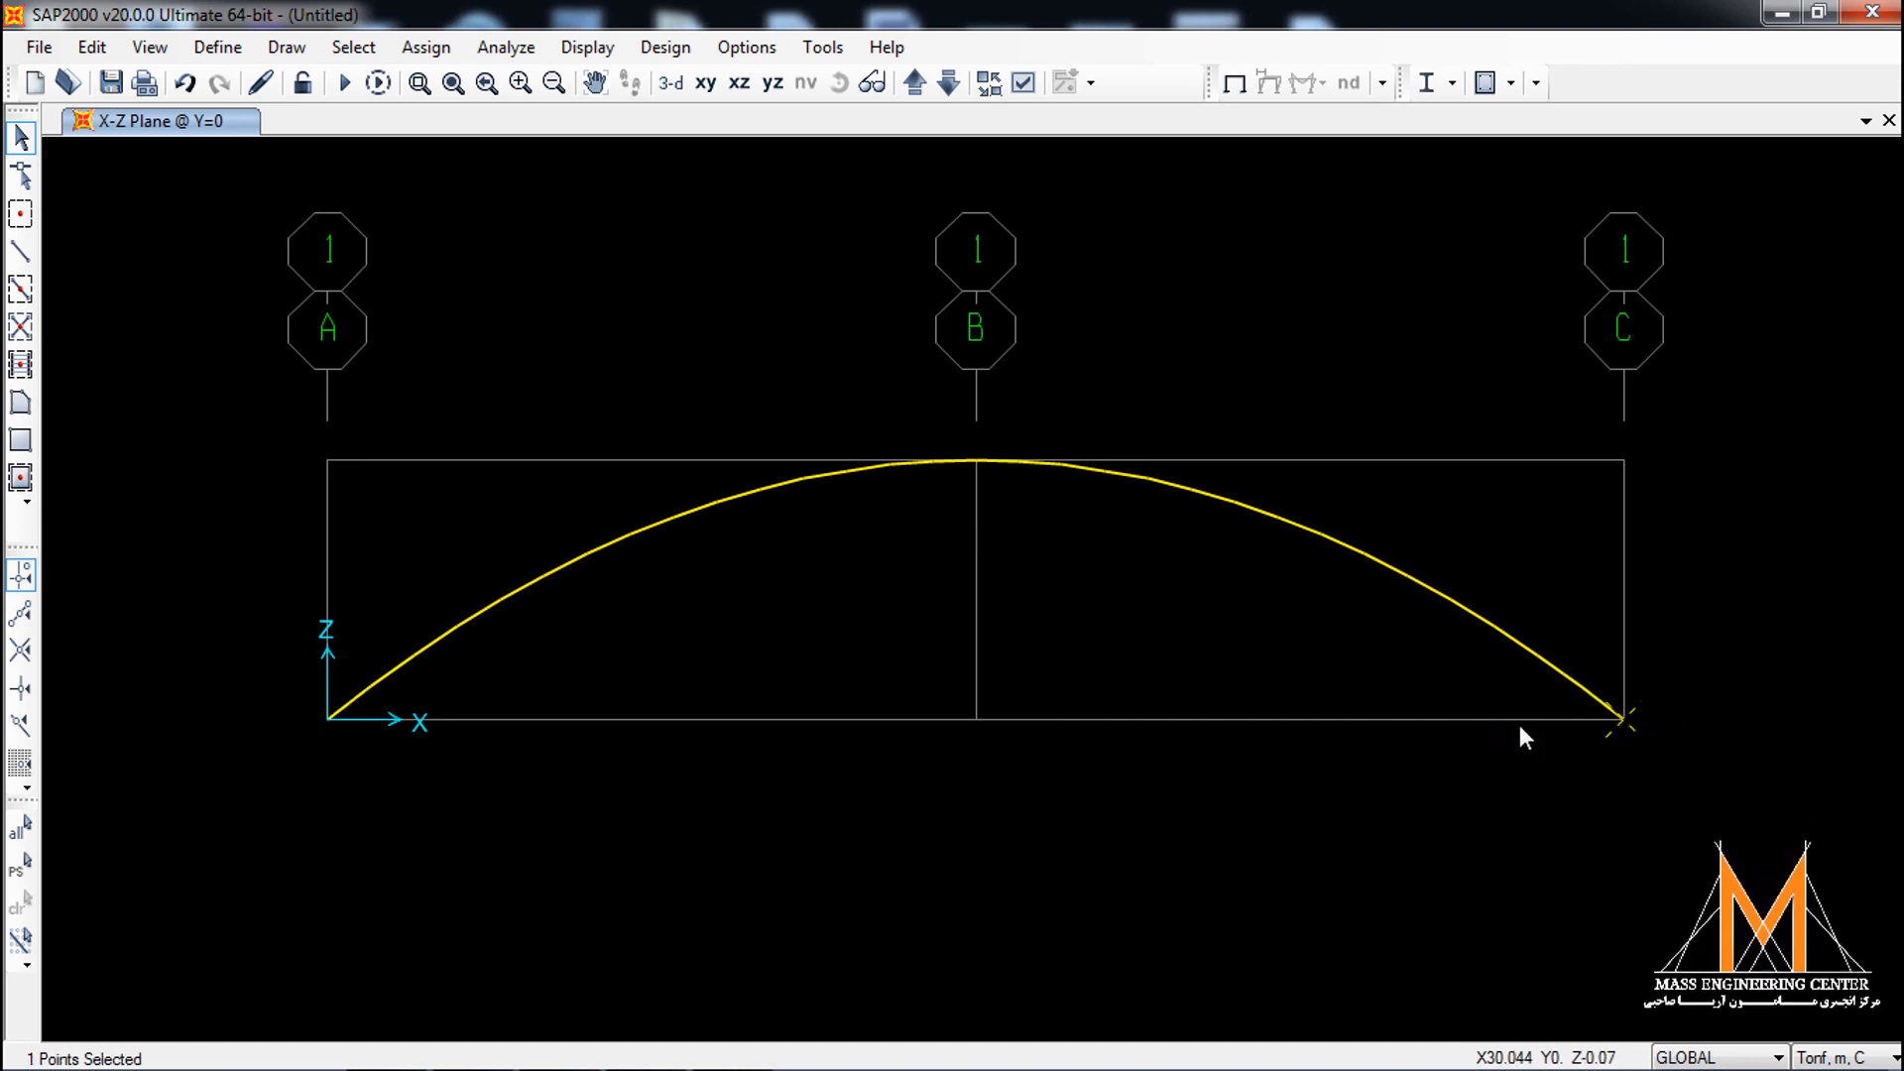
left_click(327, 720)
left_click(427, 48)
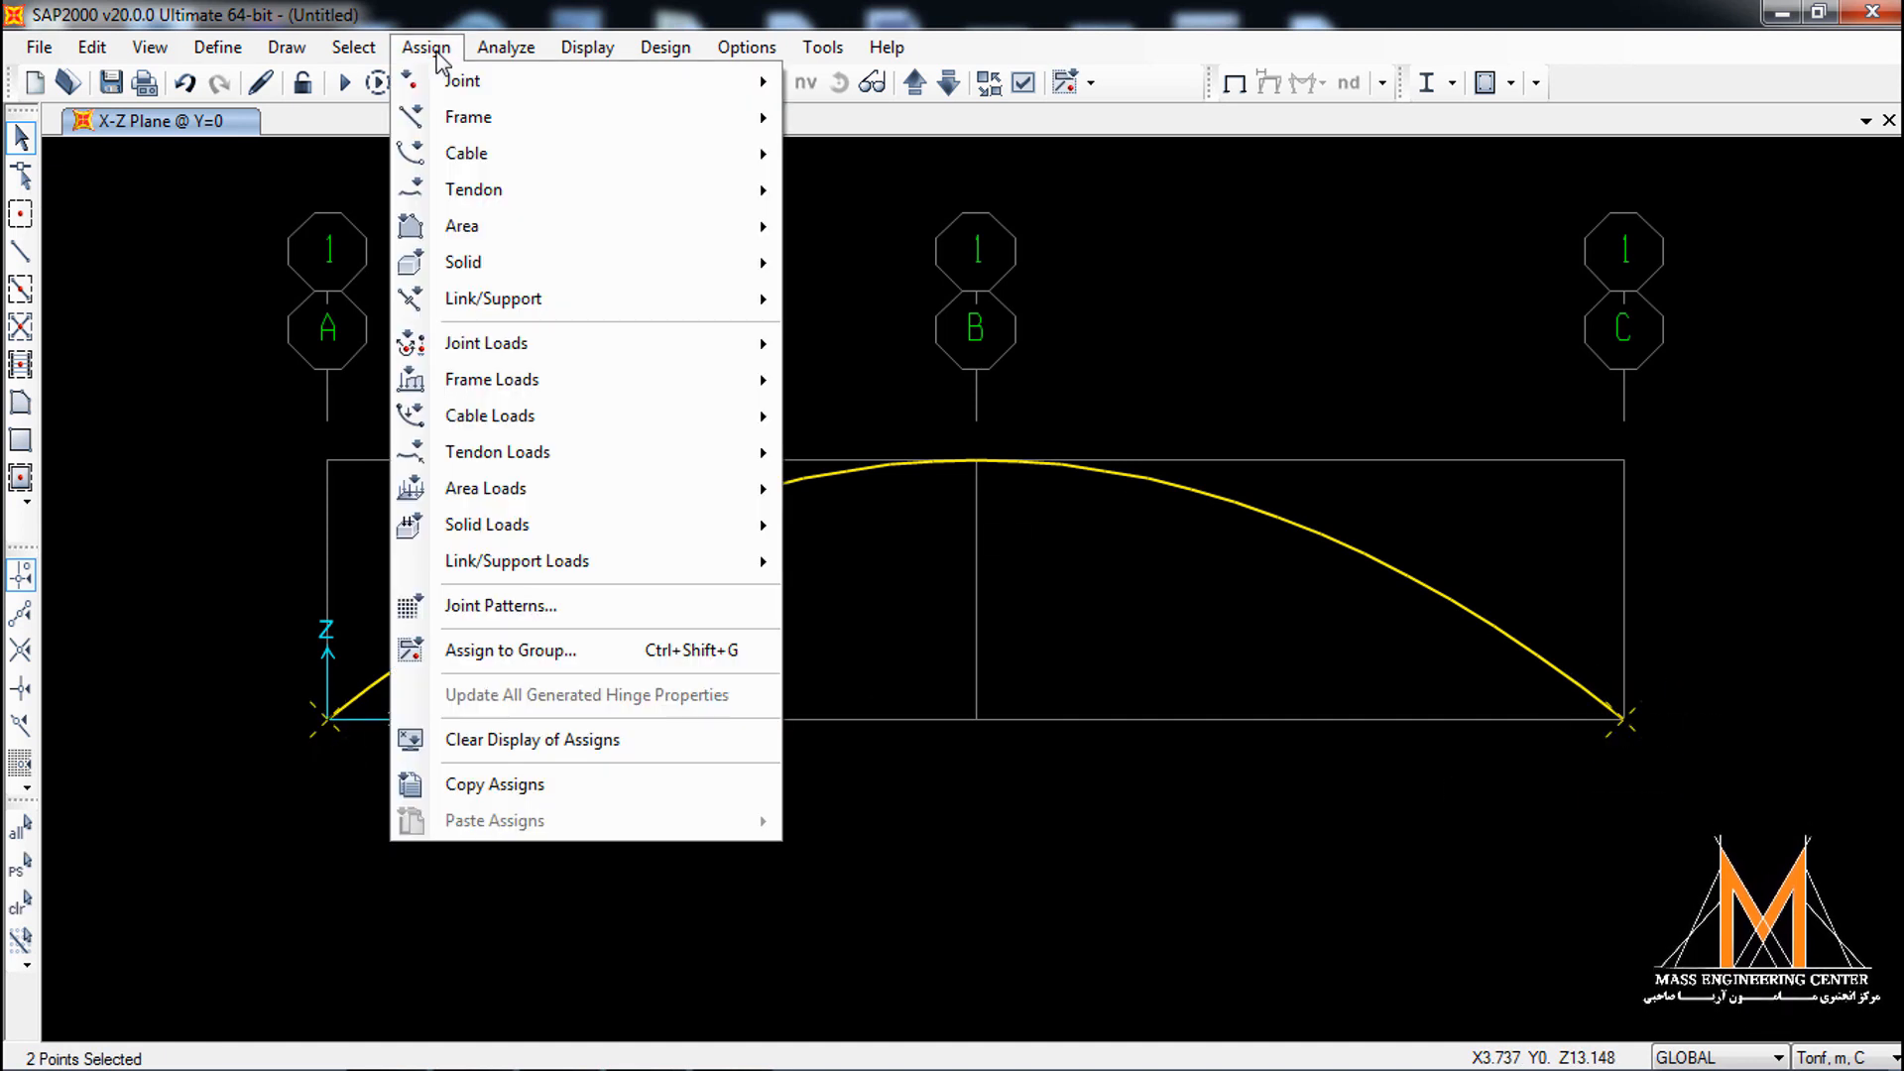
mouse_move(461, 81)
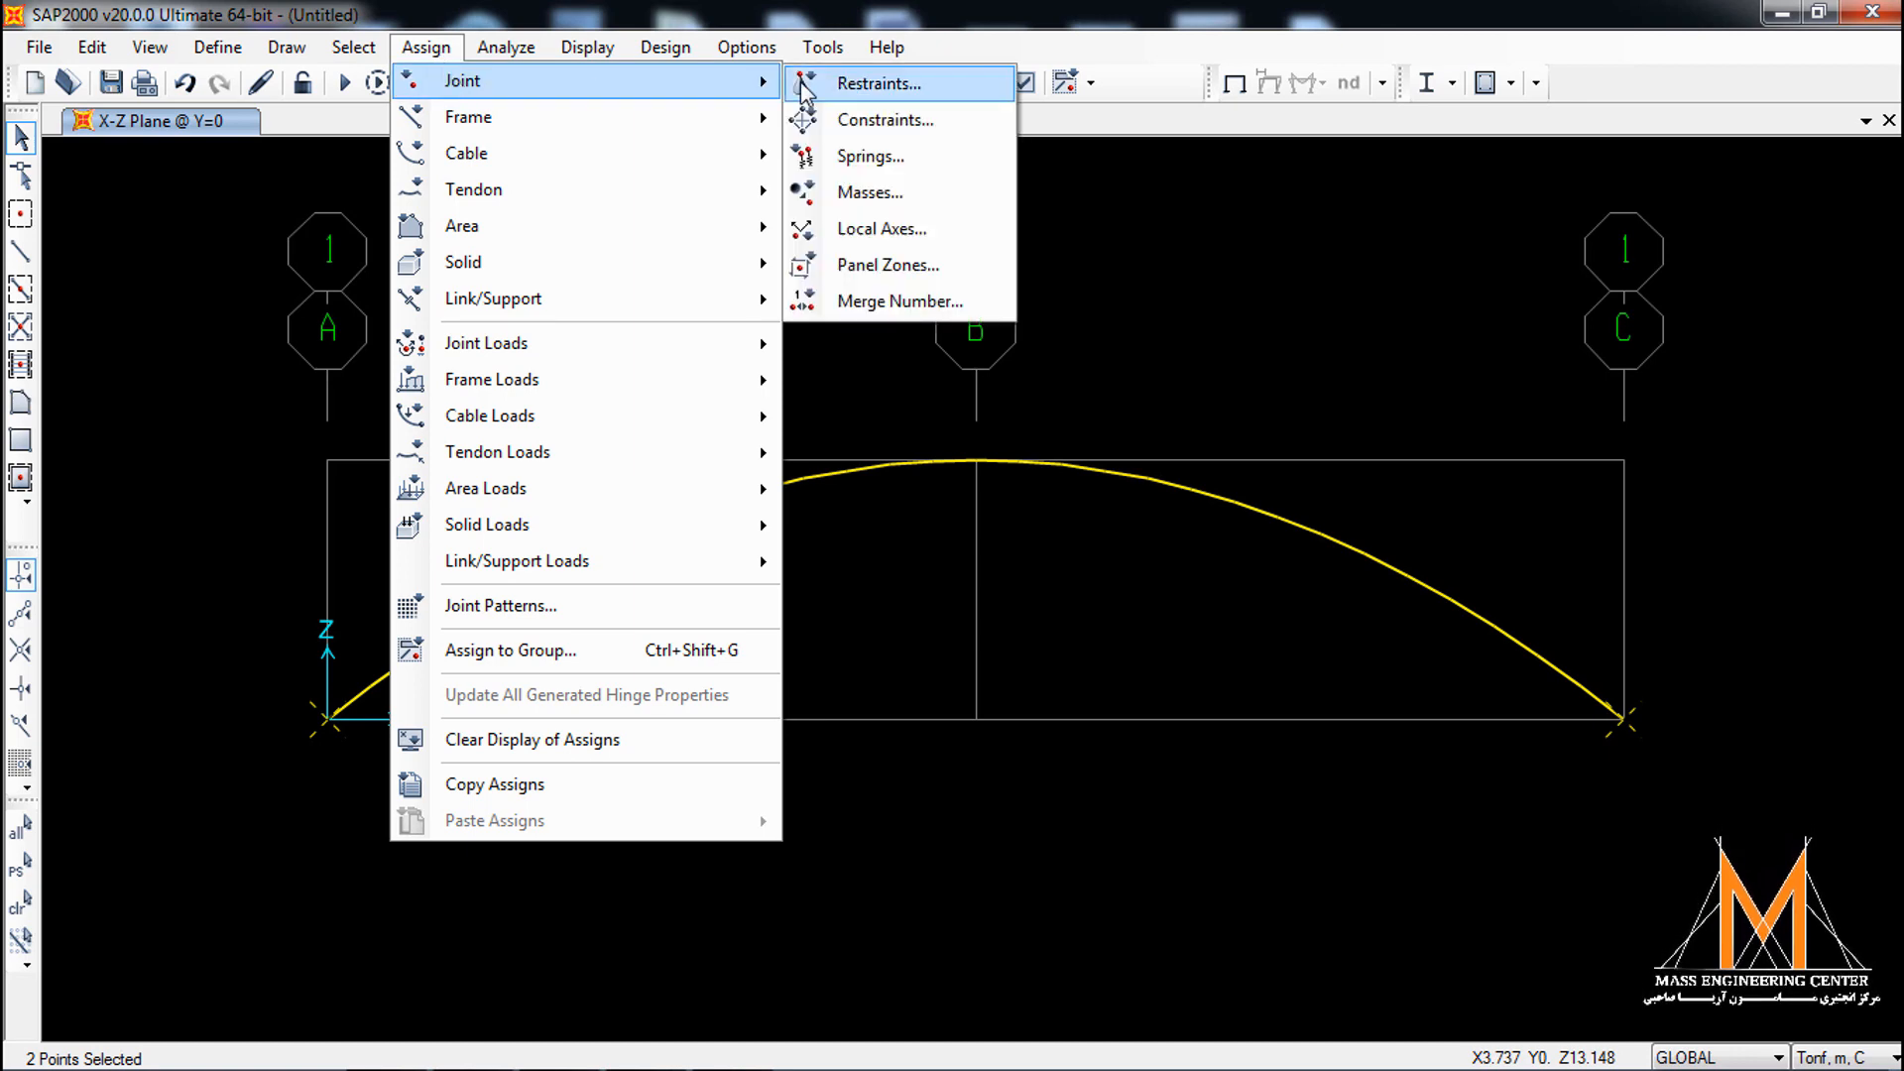
left_click(865, 79)
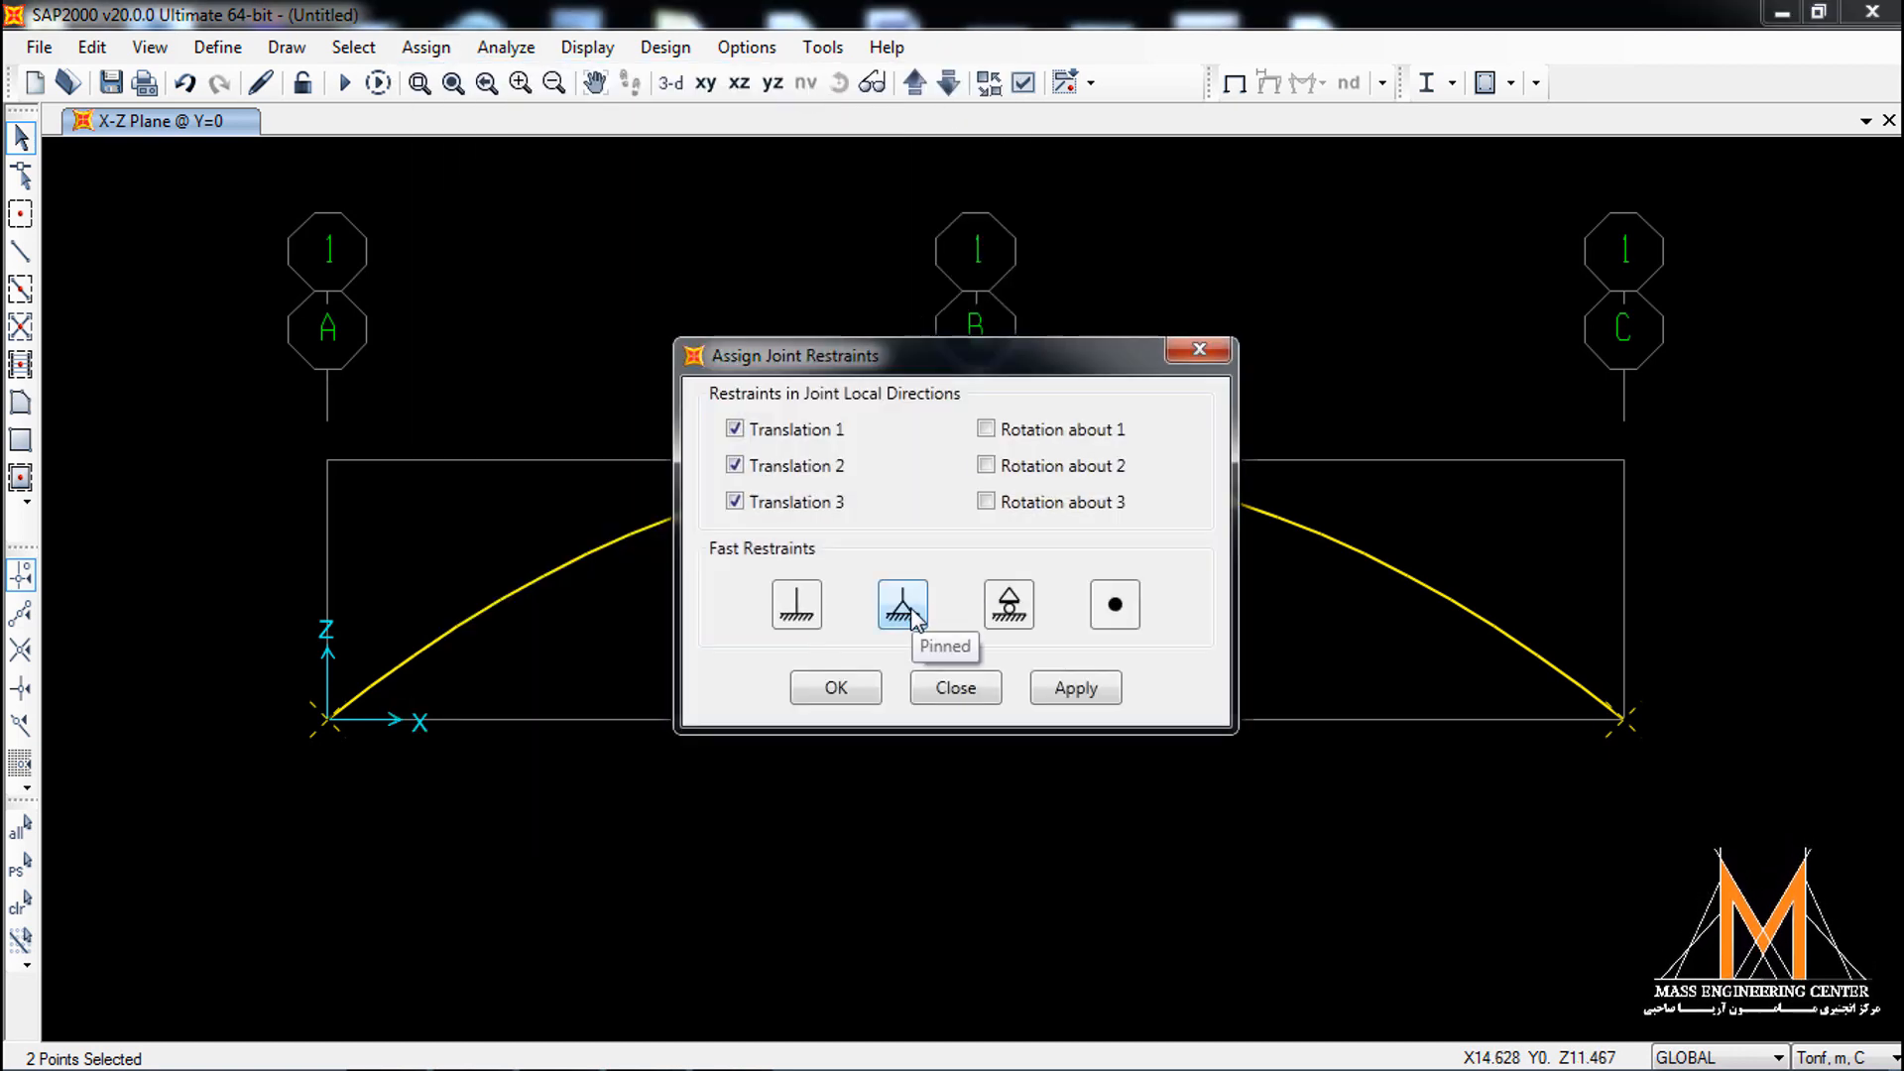
left_click(910, 607)
left_click(836, 689)
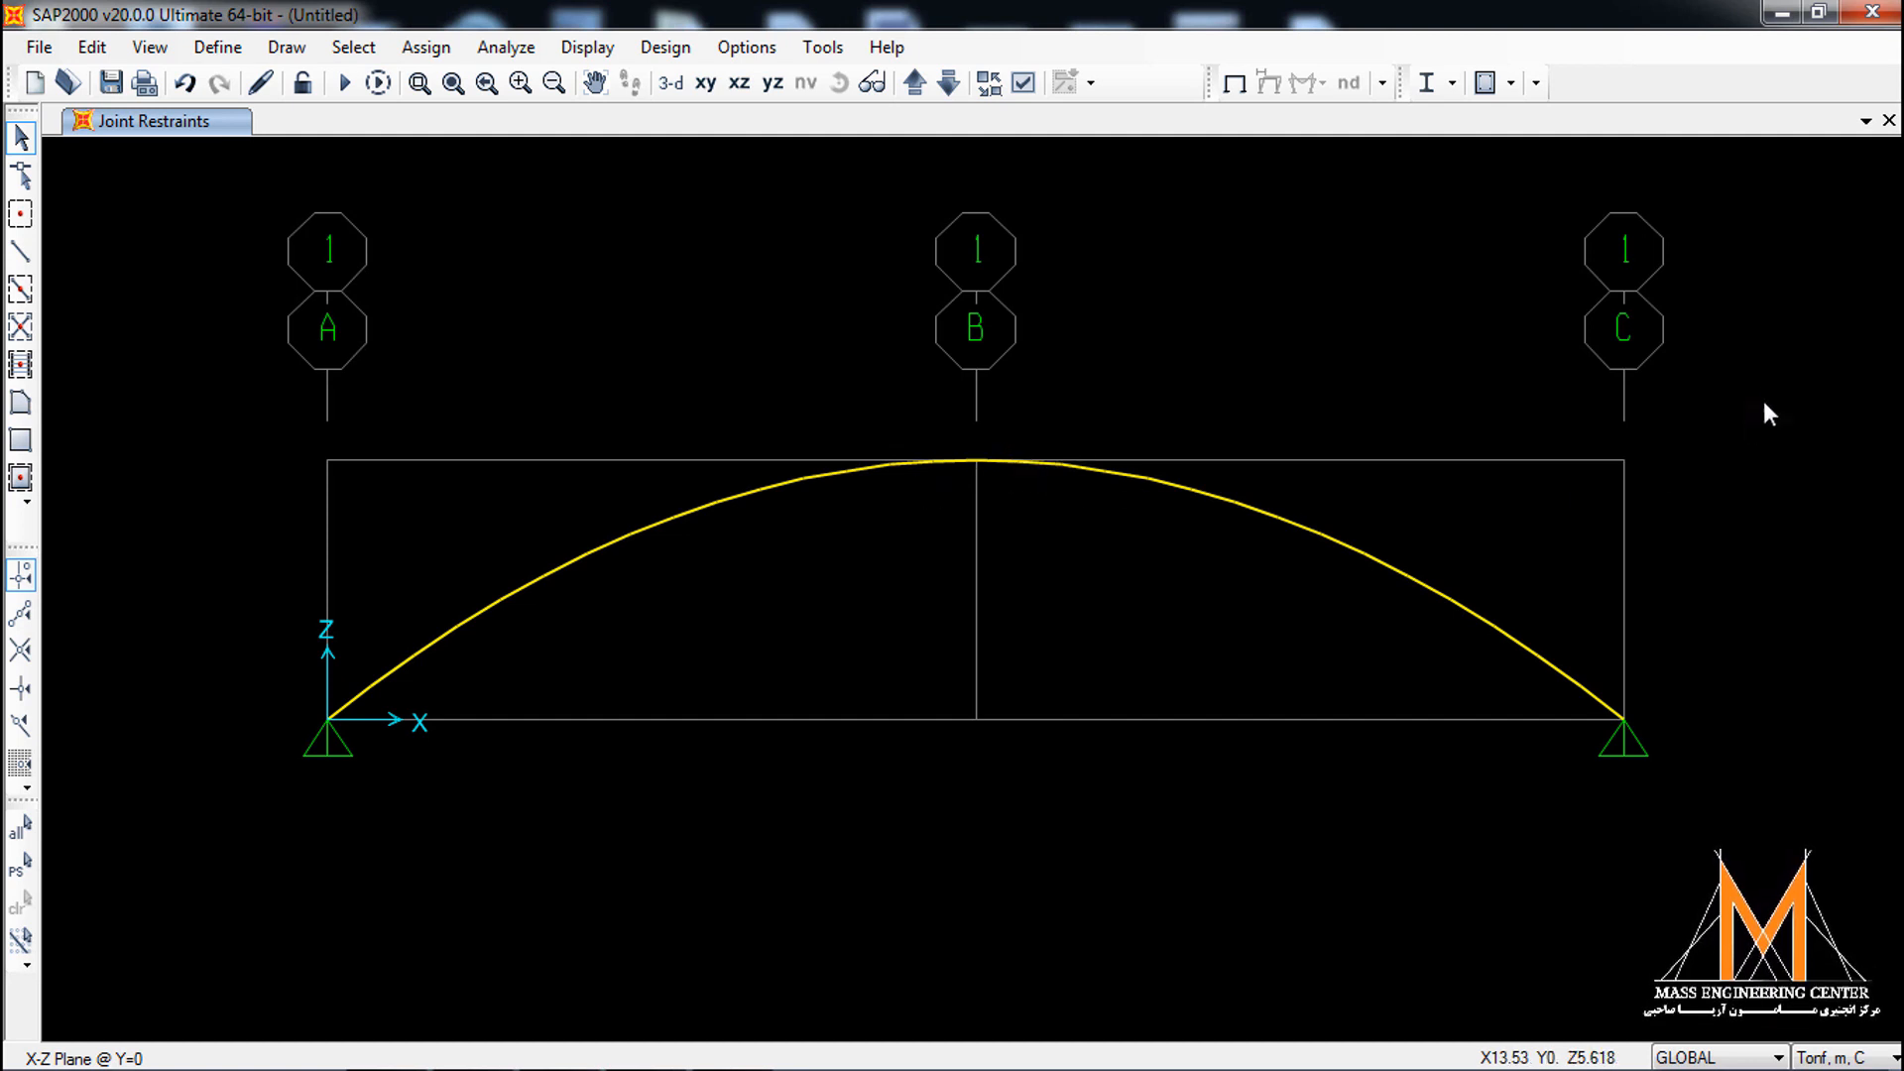
left_click_drag(1727, 333, 1692, 428)
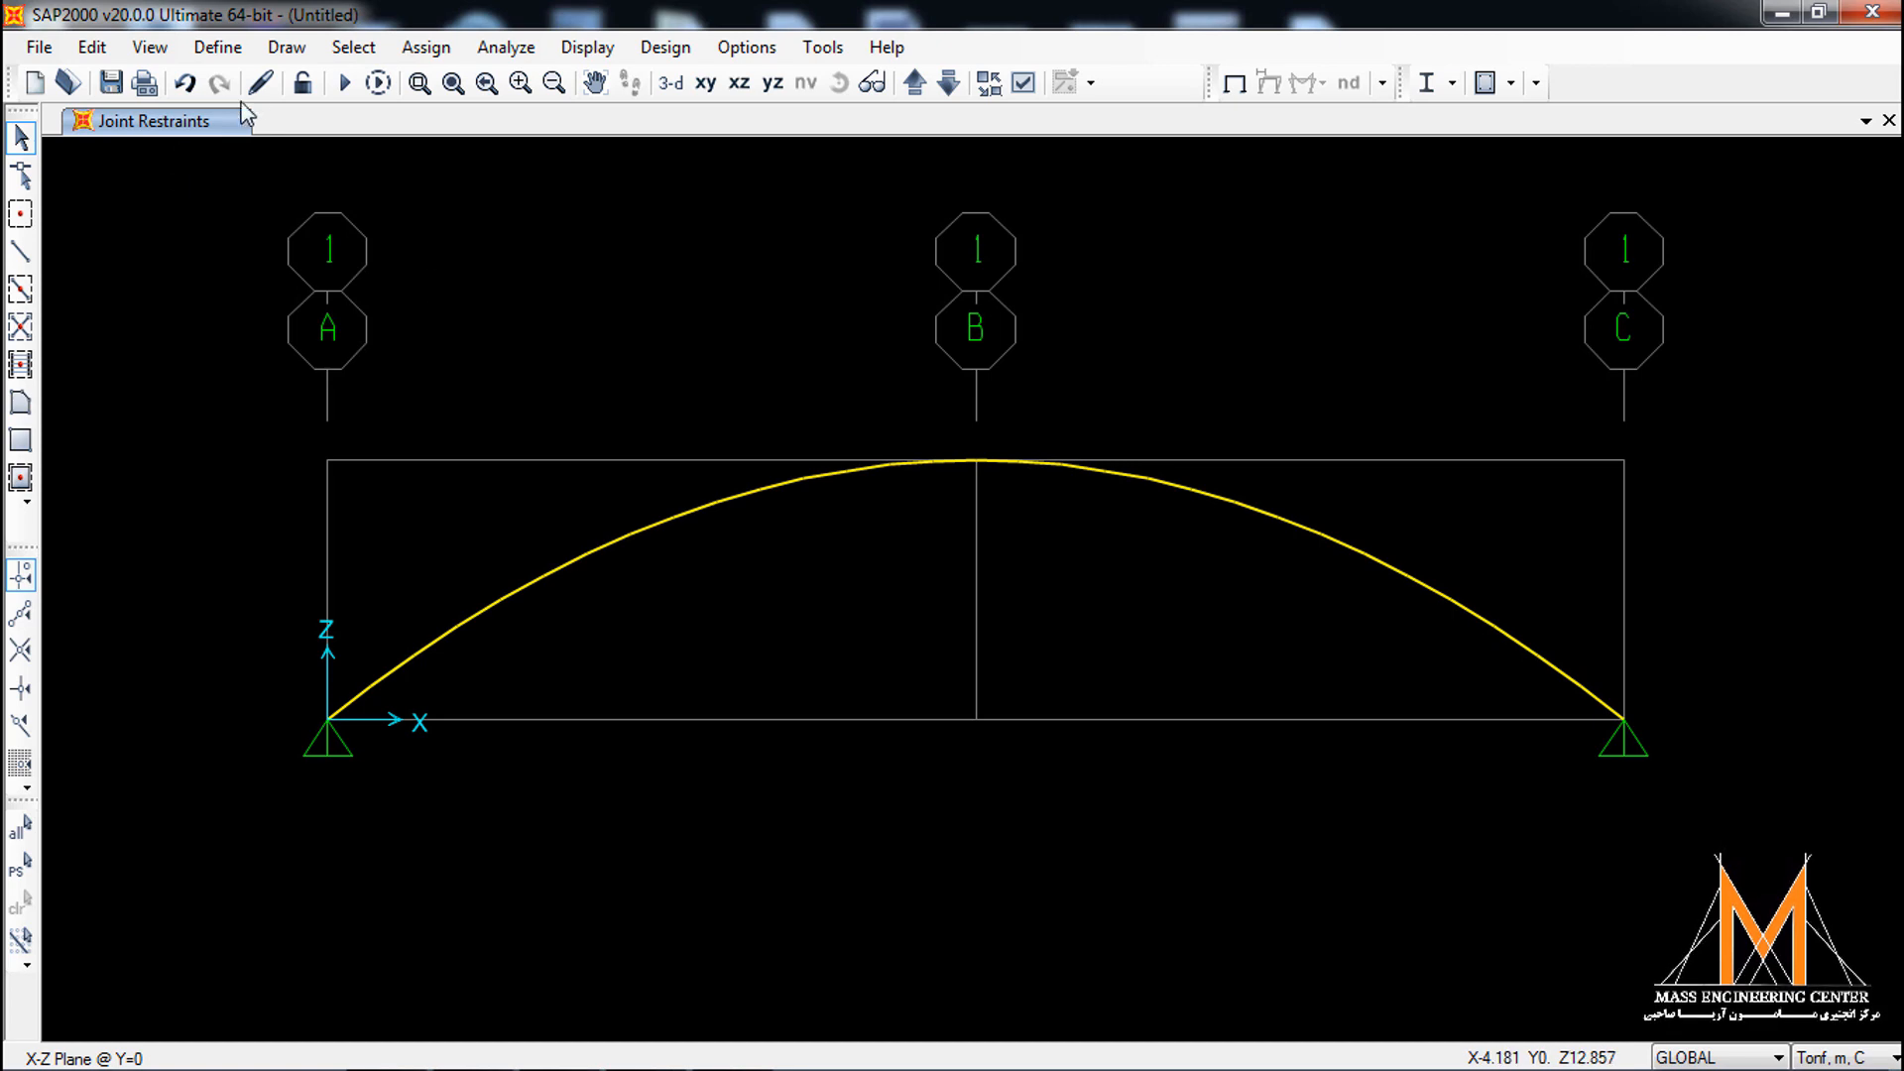
Set the self-weight multiplier of the DEAD load pattern to 0.
left_click(217, 47)
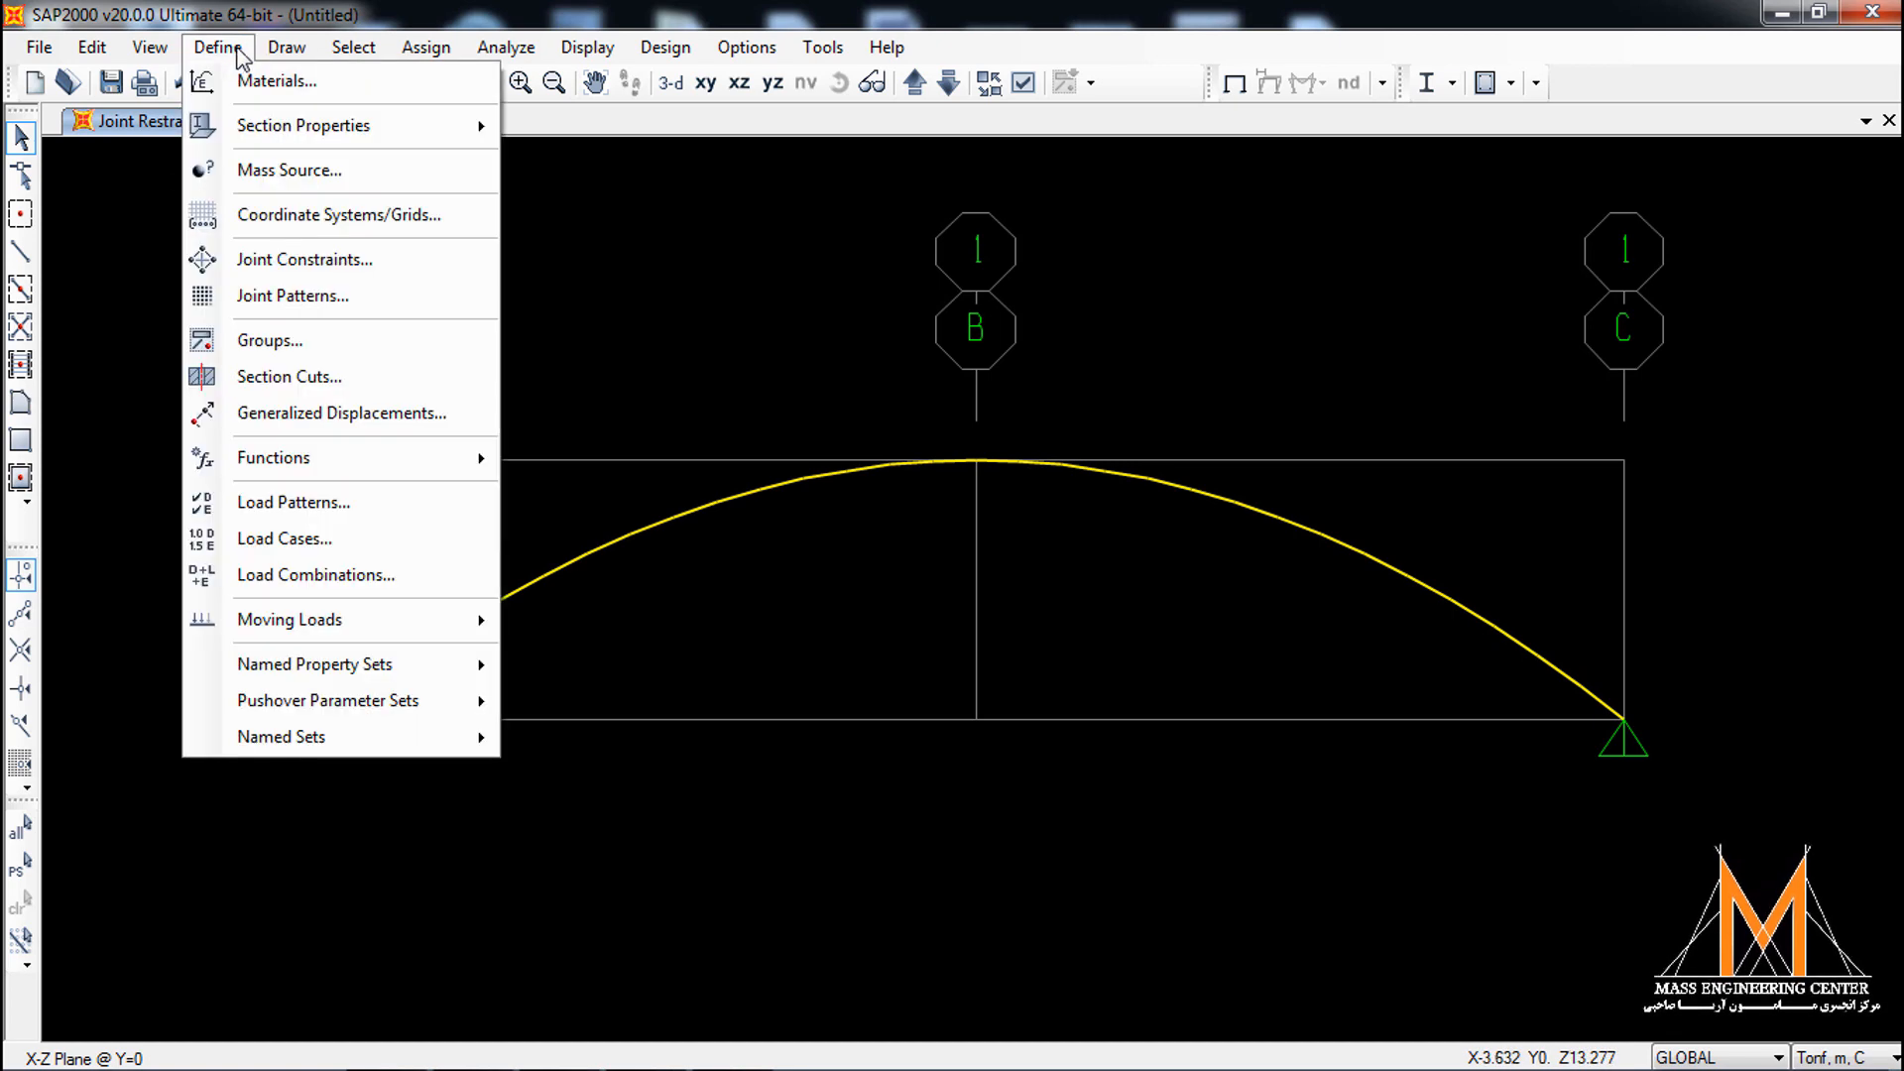
left_click(293, 503)
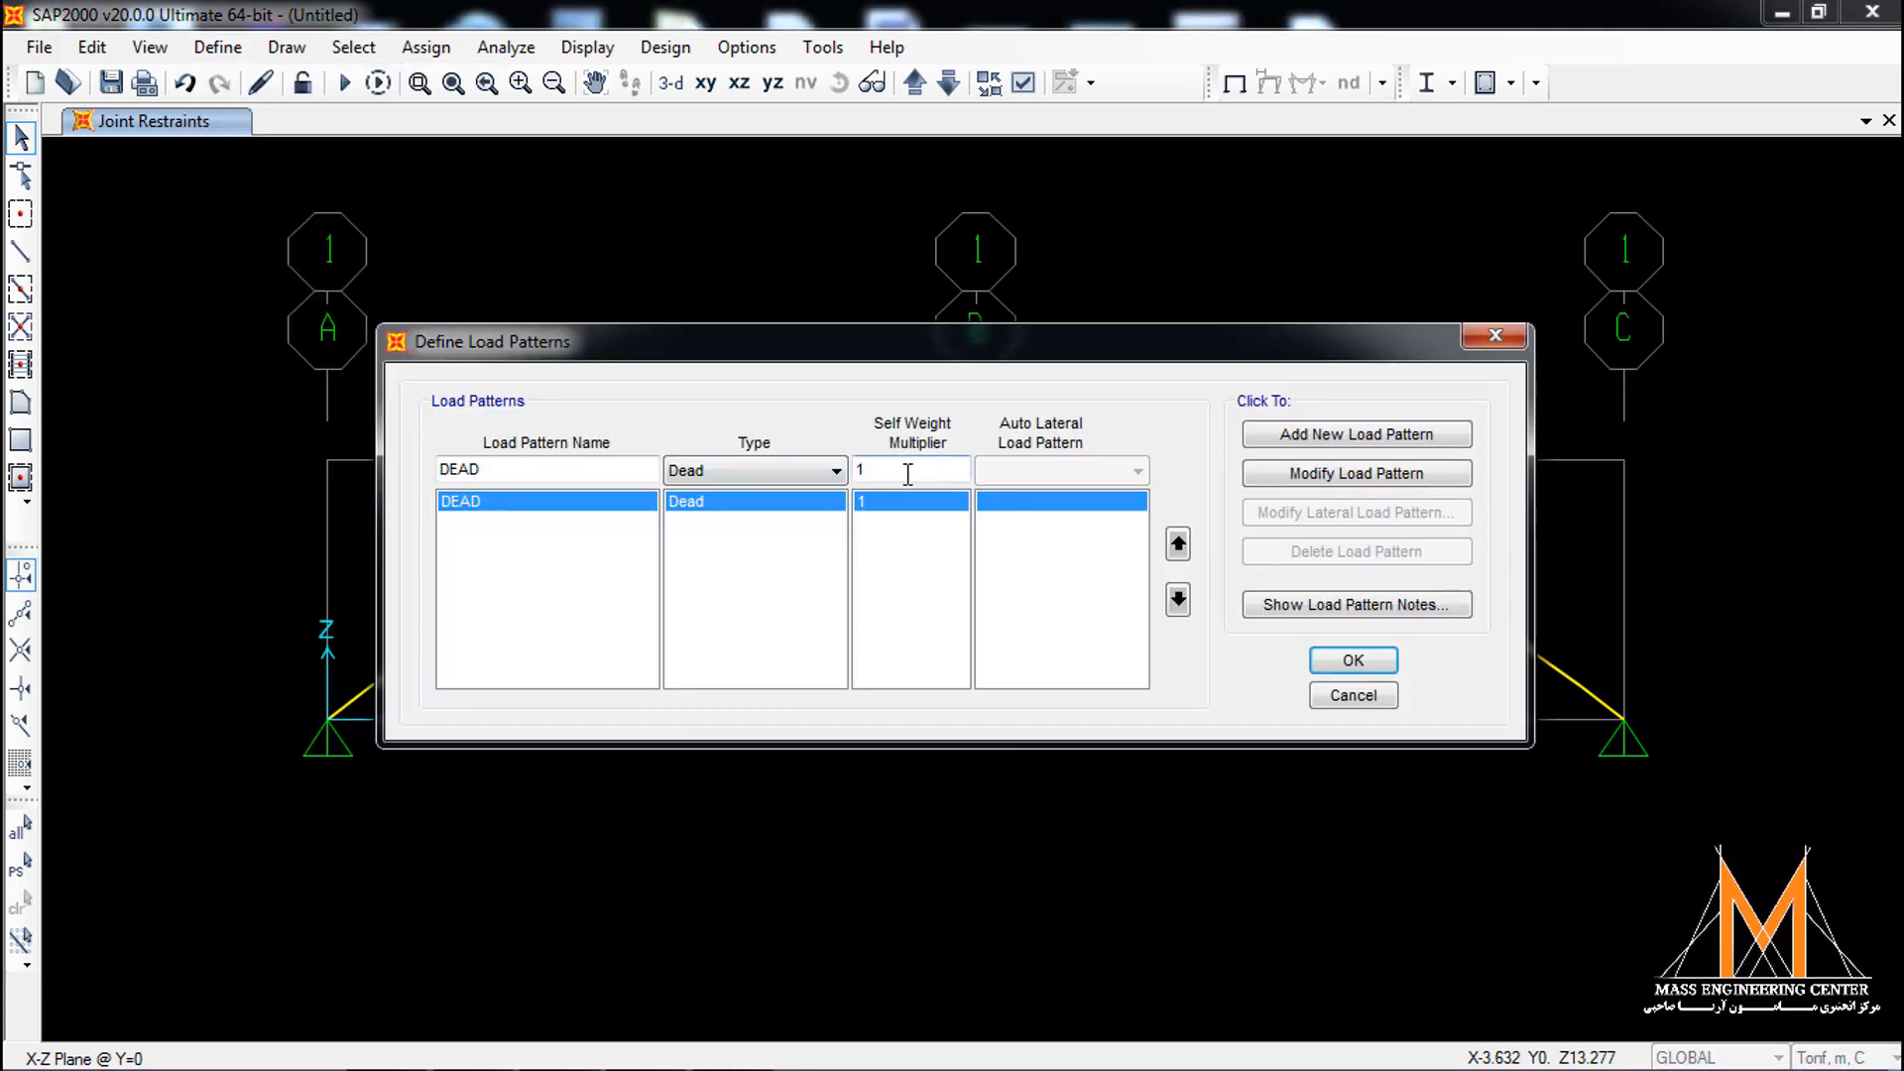
double_click(908, 474)
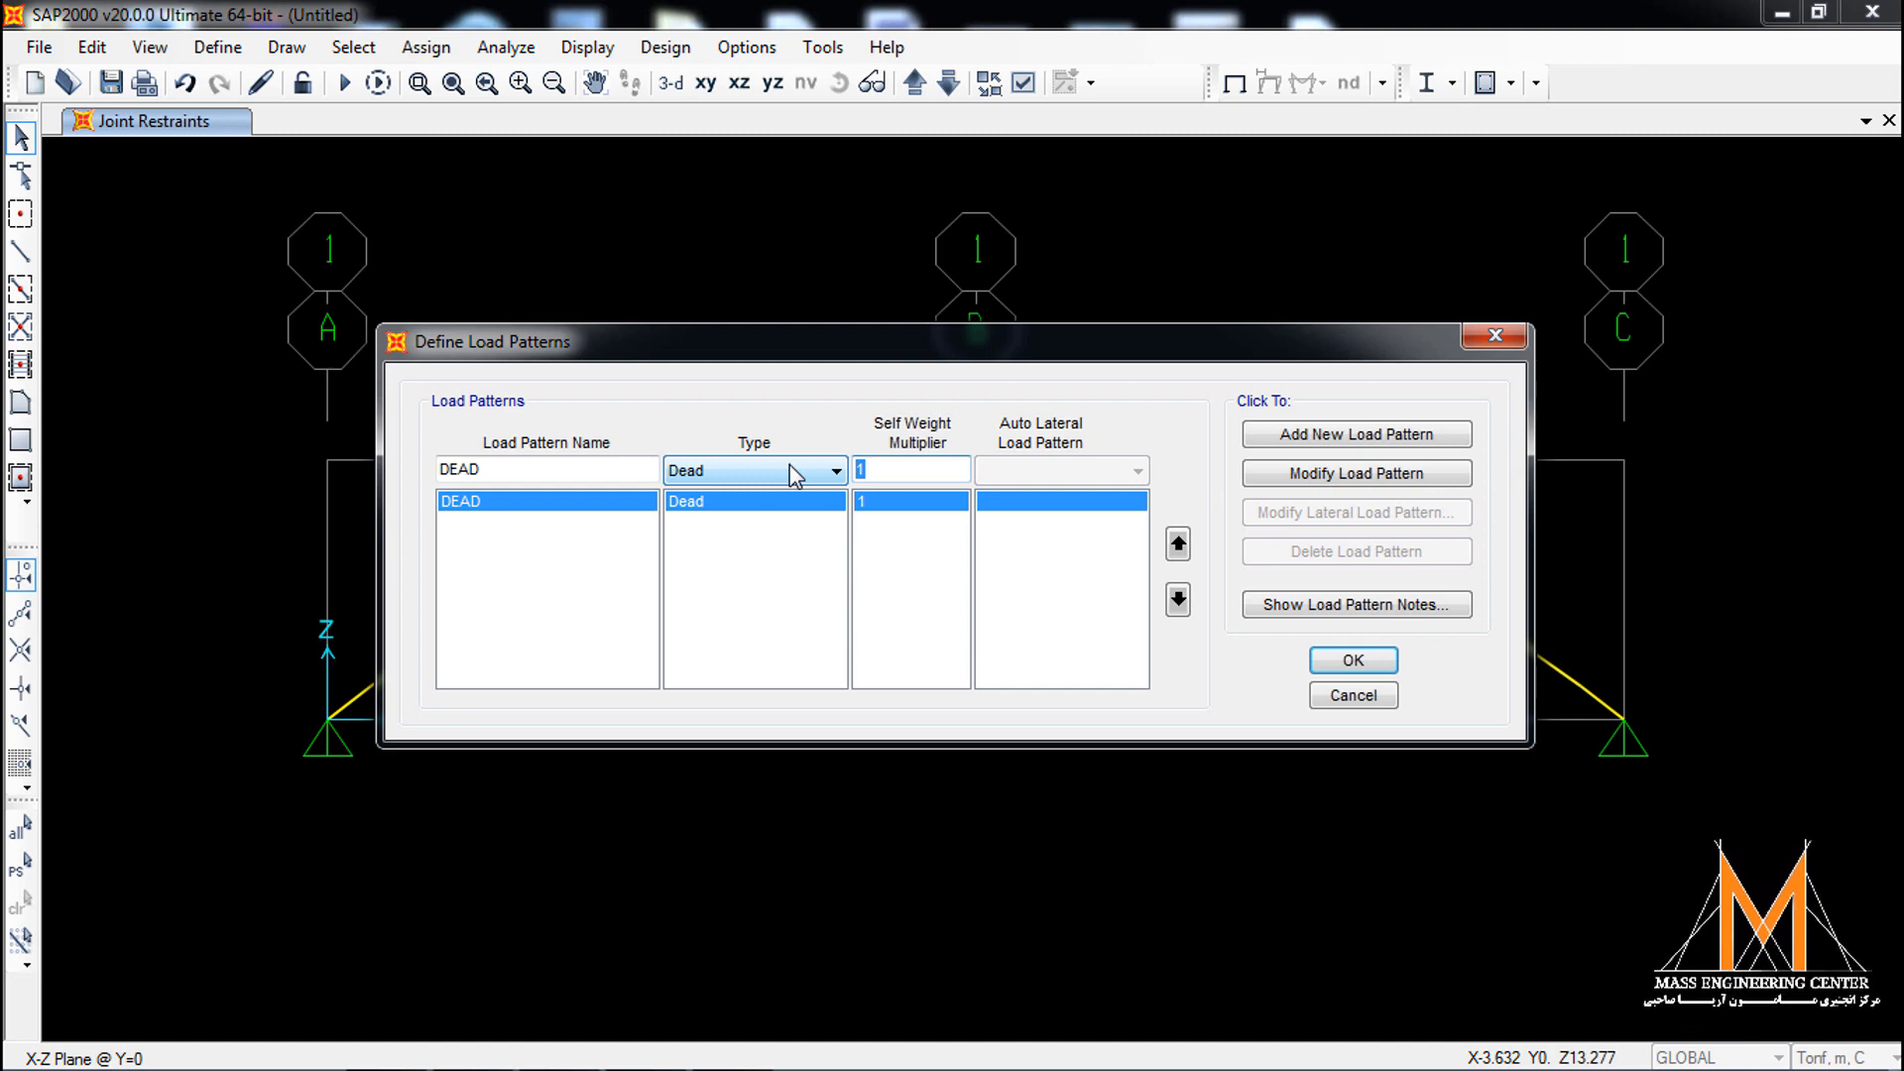
type("0")
left_click(1299, 475)
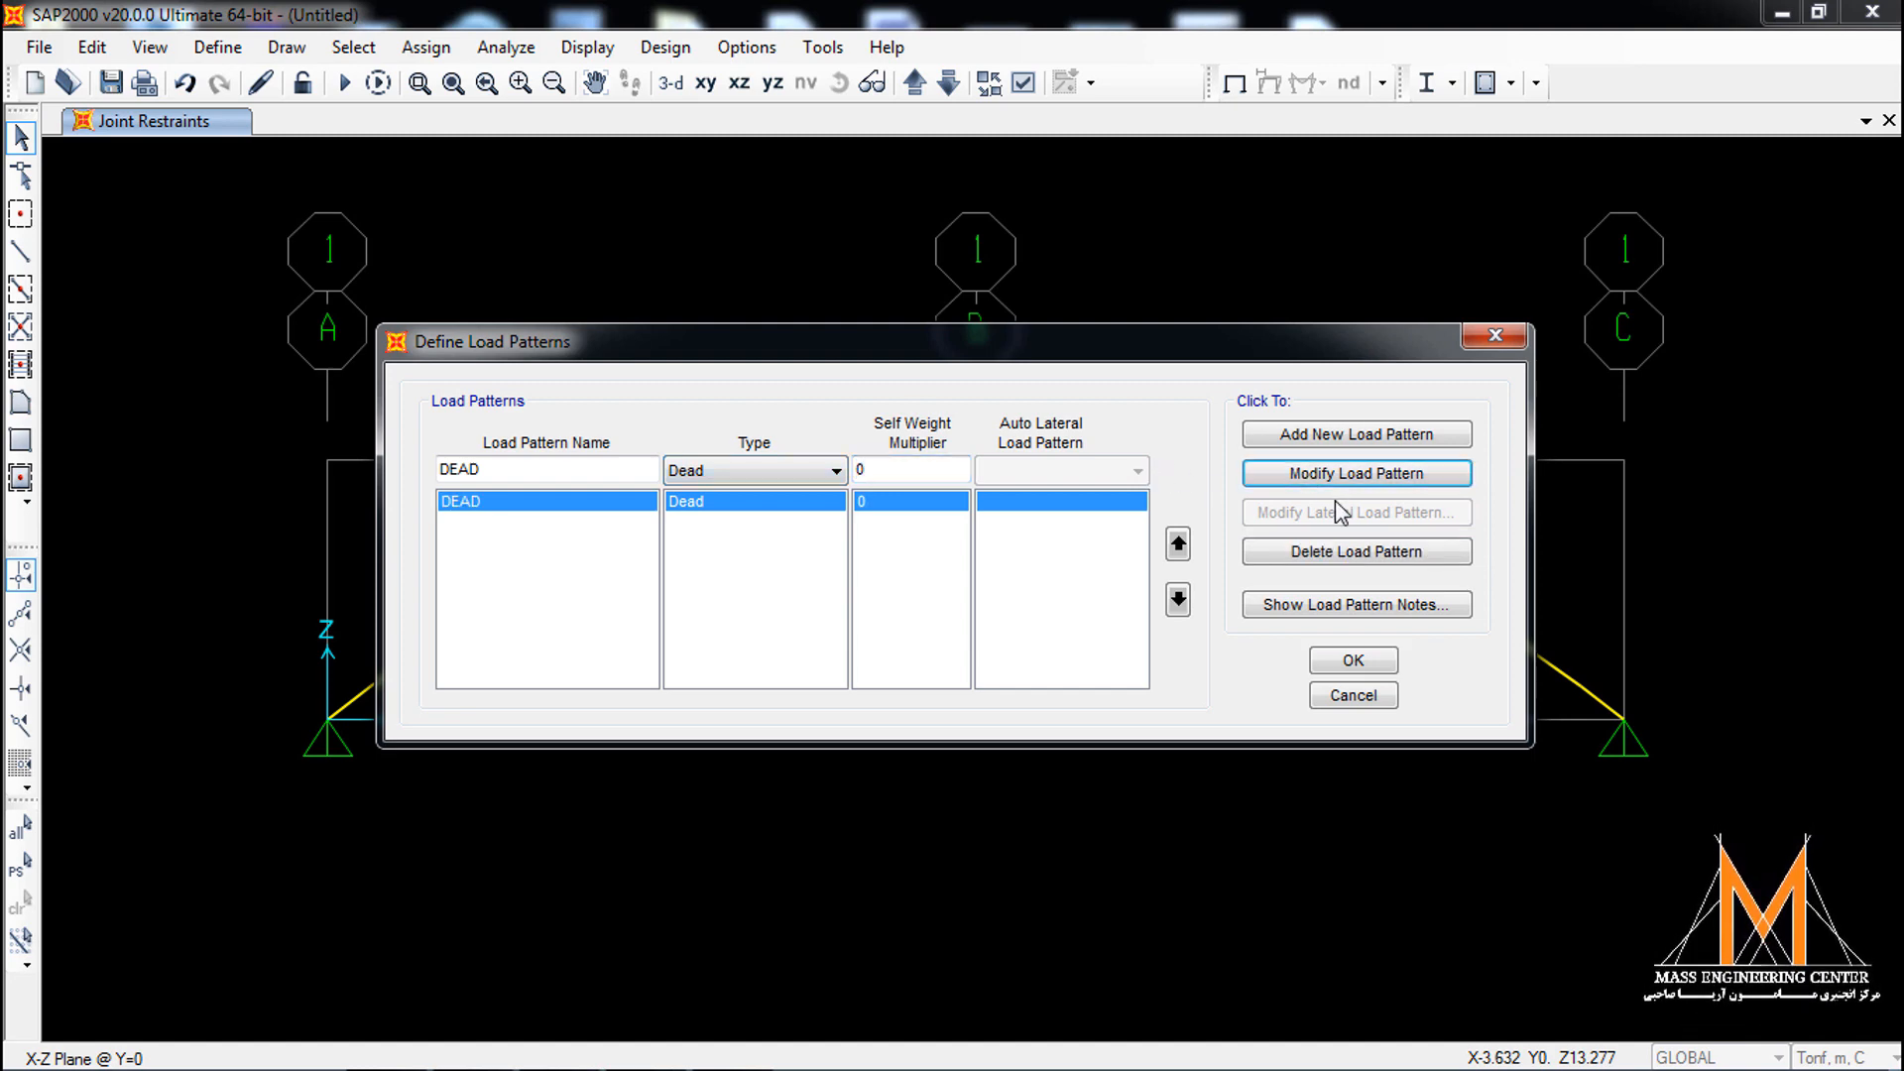
left_click(1355, 659)
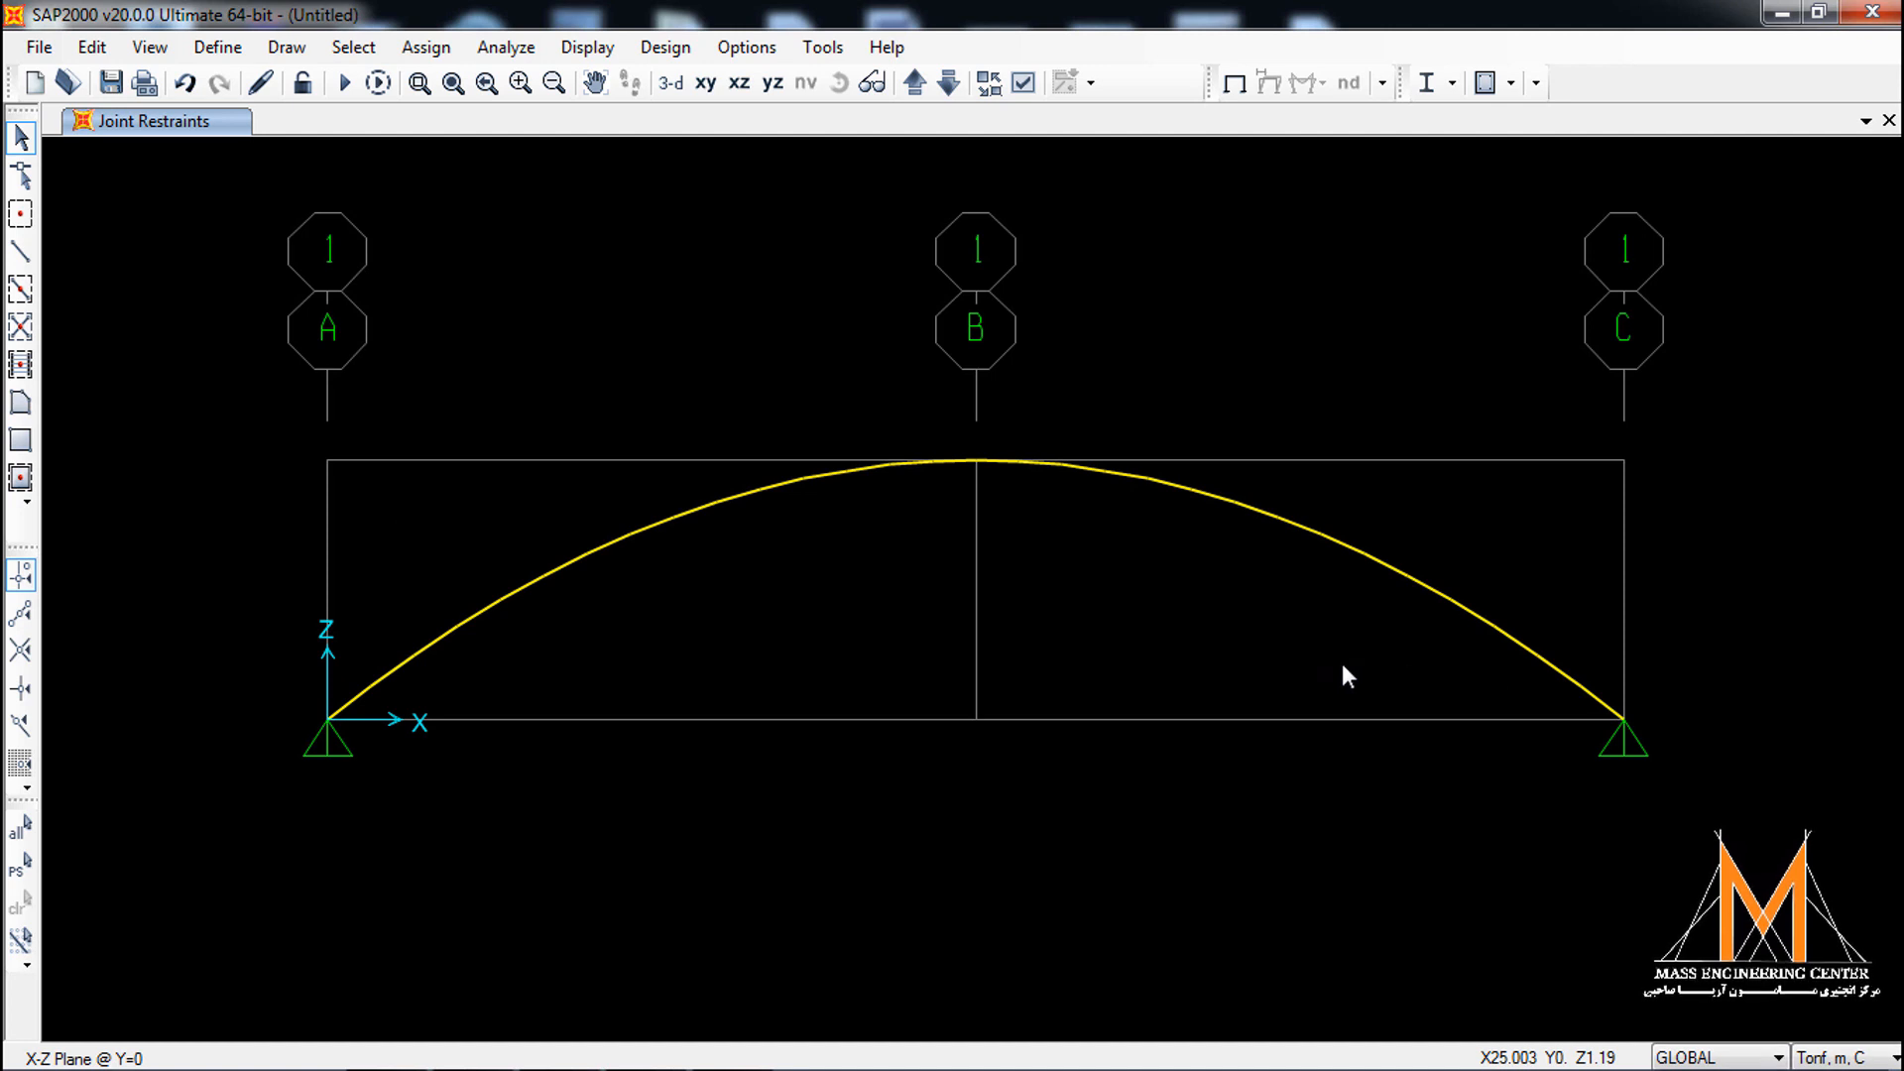
Assign a uniform DEAD load of 6 tonf/m in the Gravity Projected direction to the arch frames between grids B and C.
left_click_drag(1832, 258, 1007, 696)
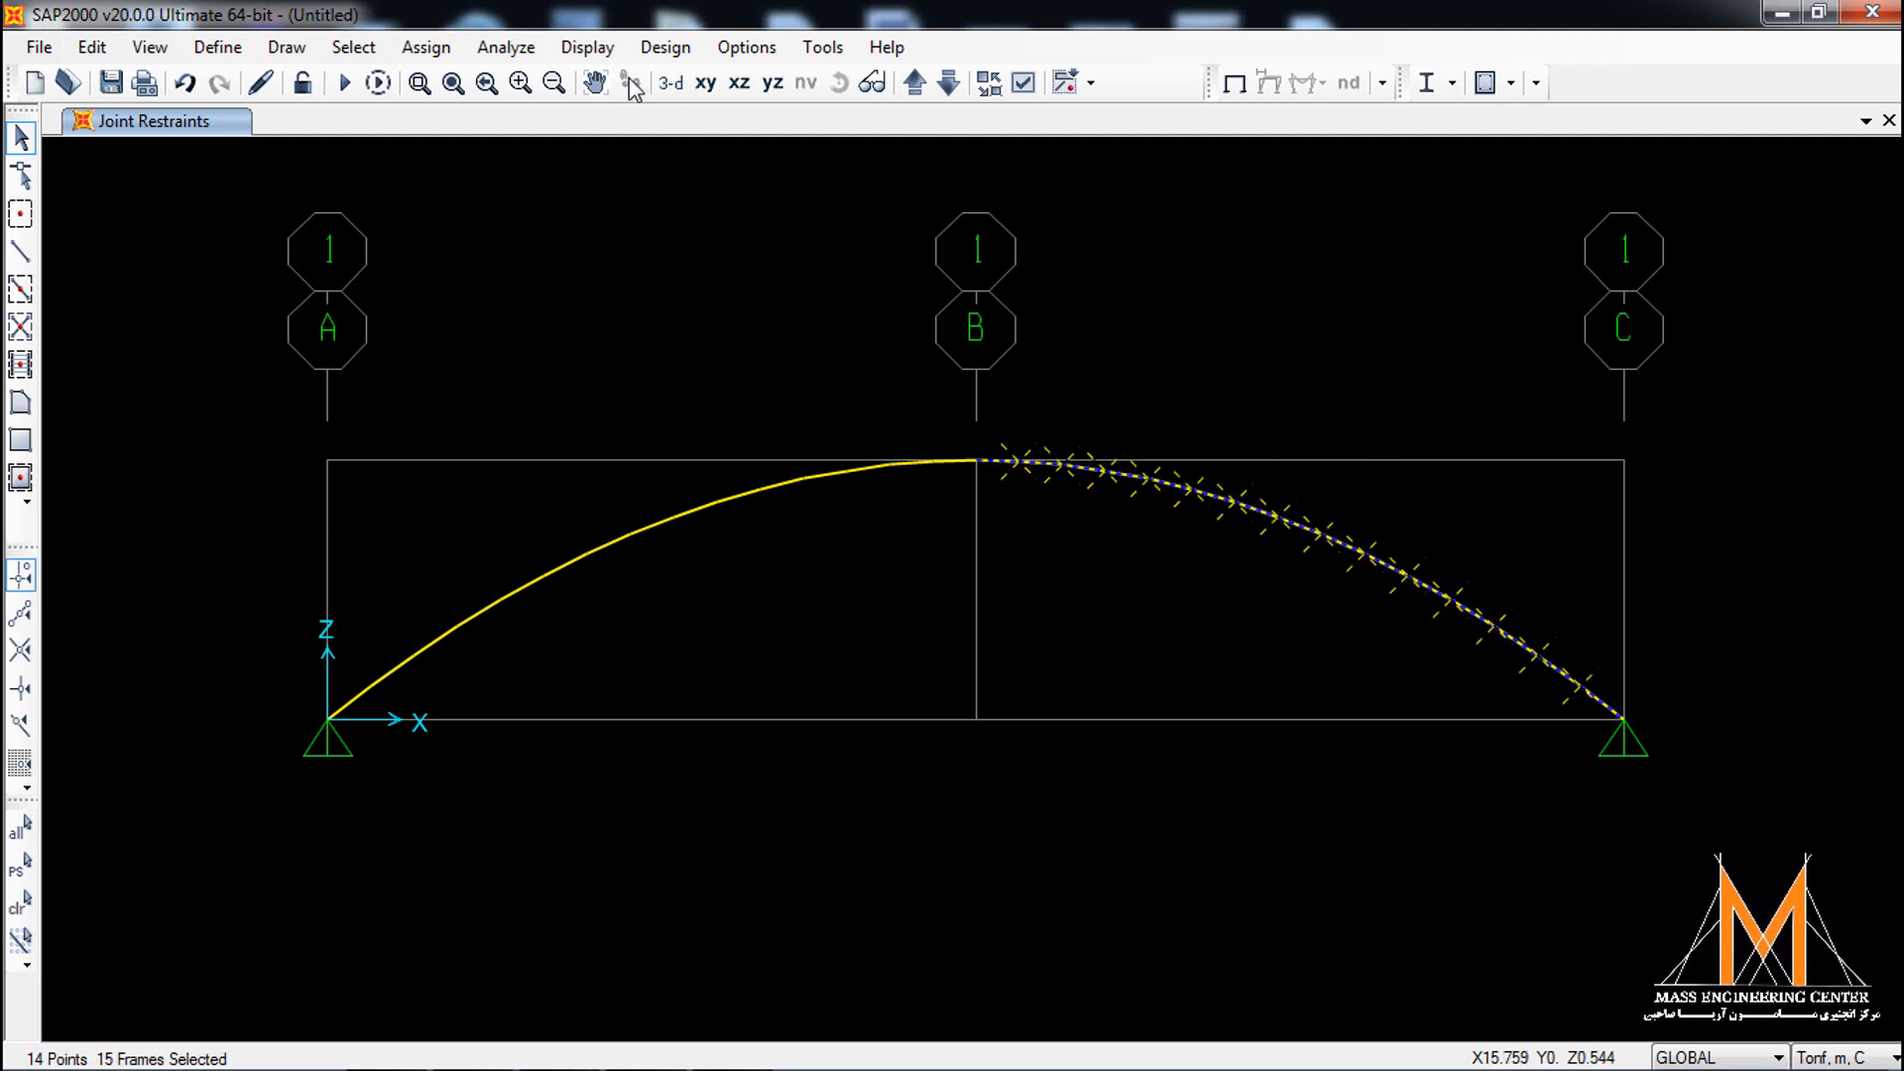
left_click(427, 48)
mouse_move(548, 380)
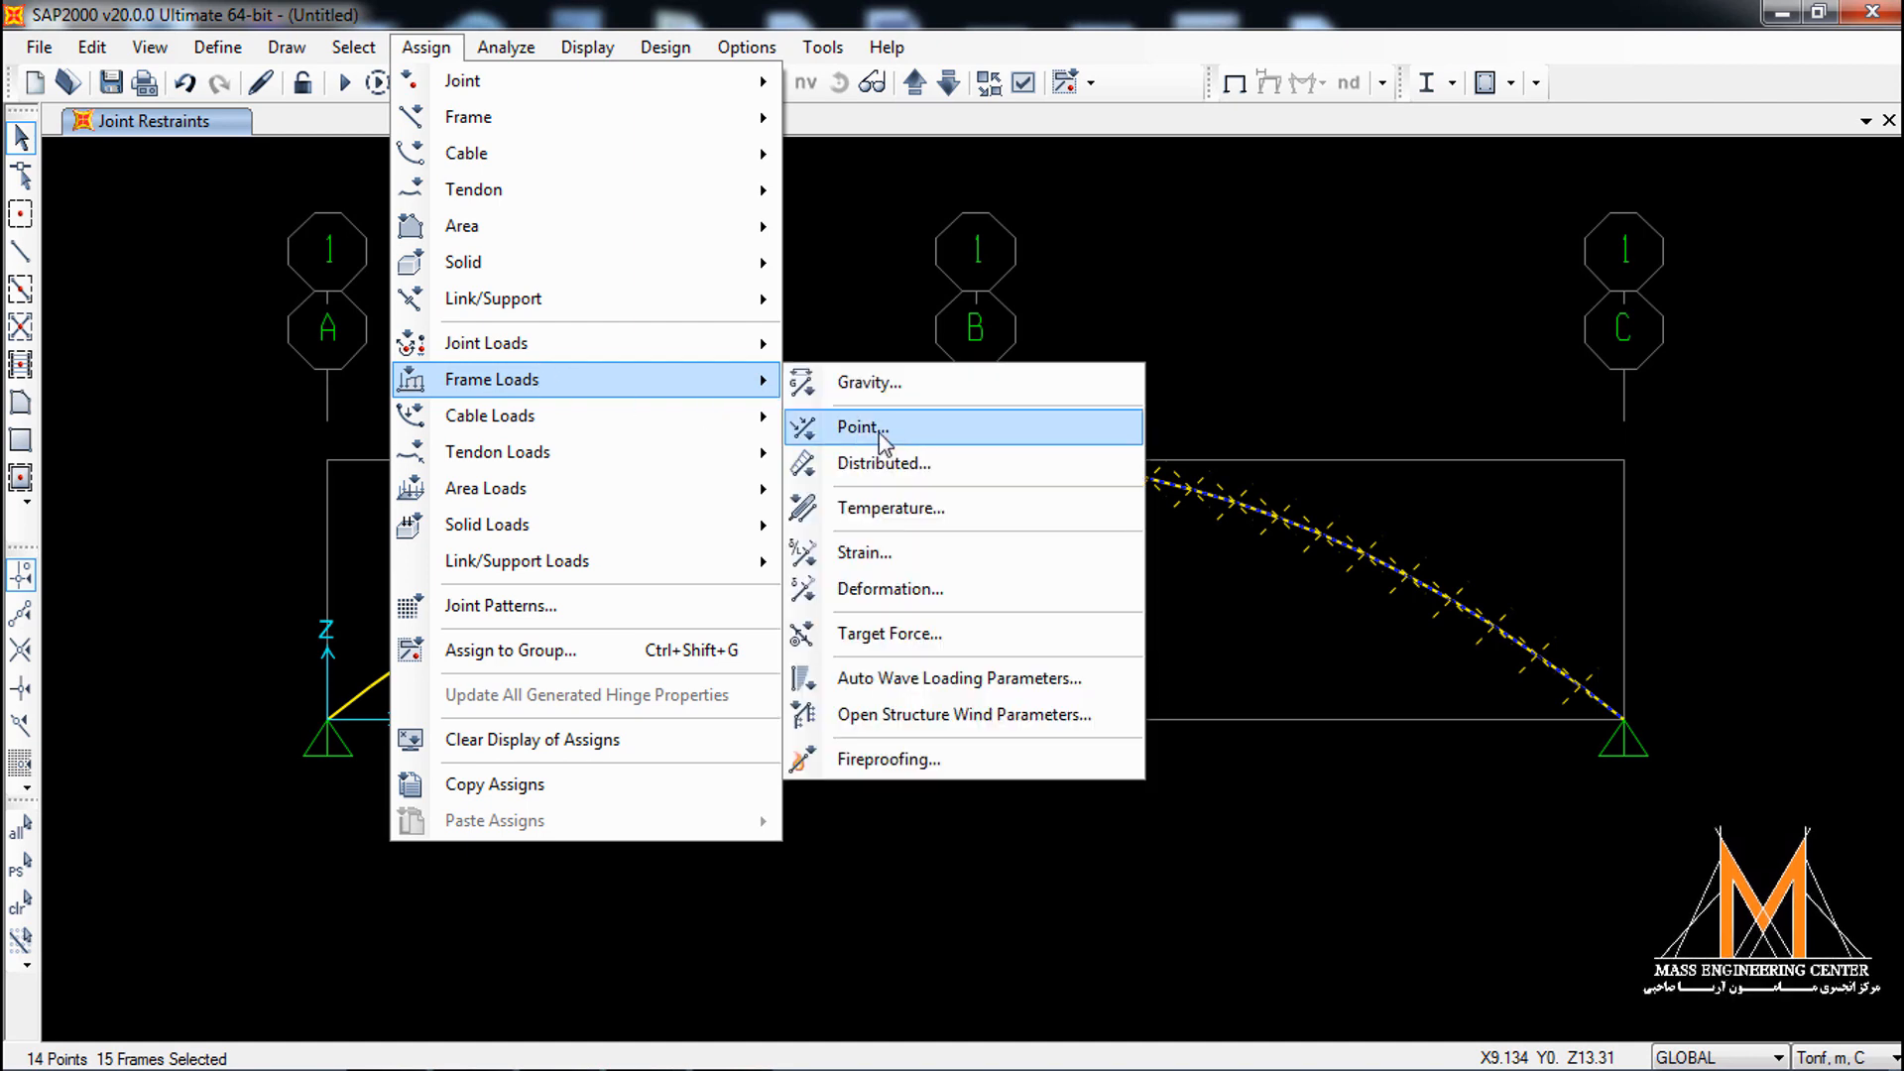
left_click(929, 471)
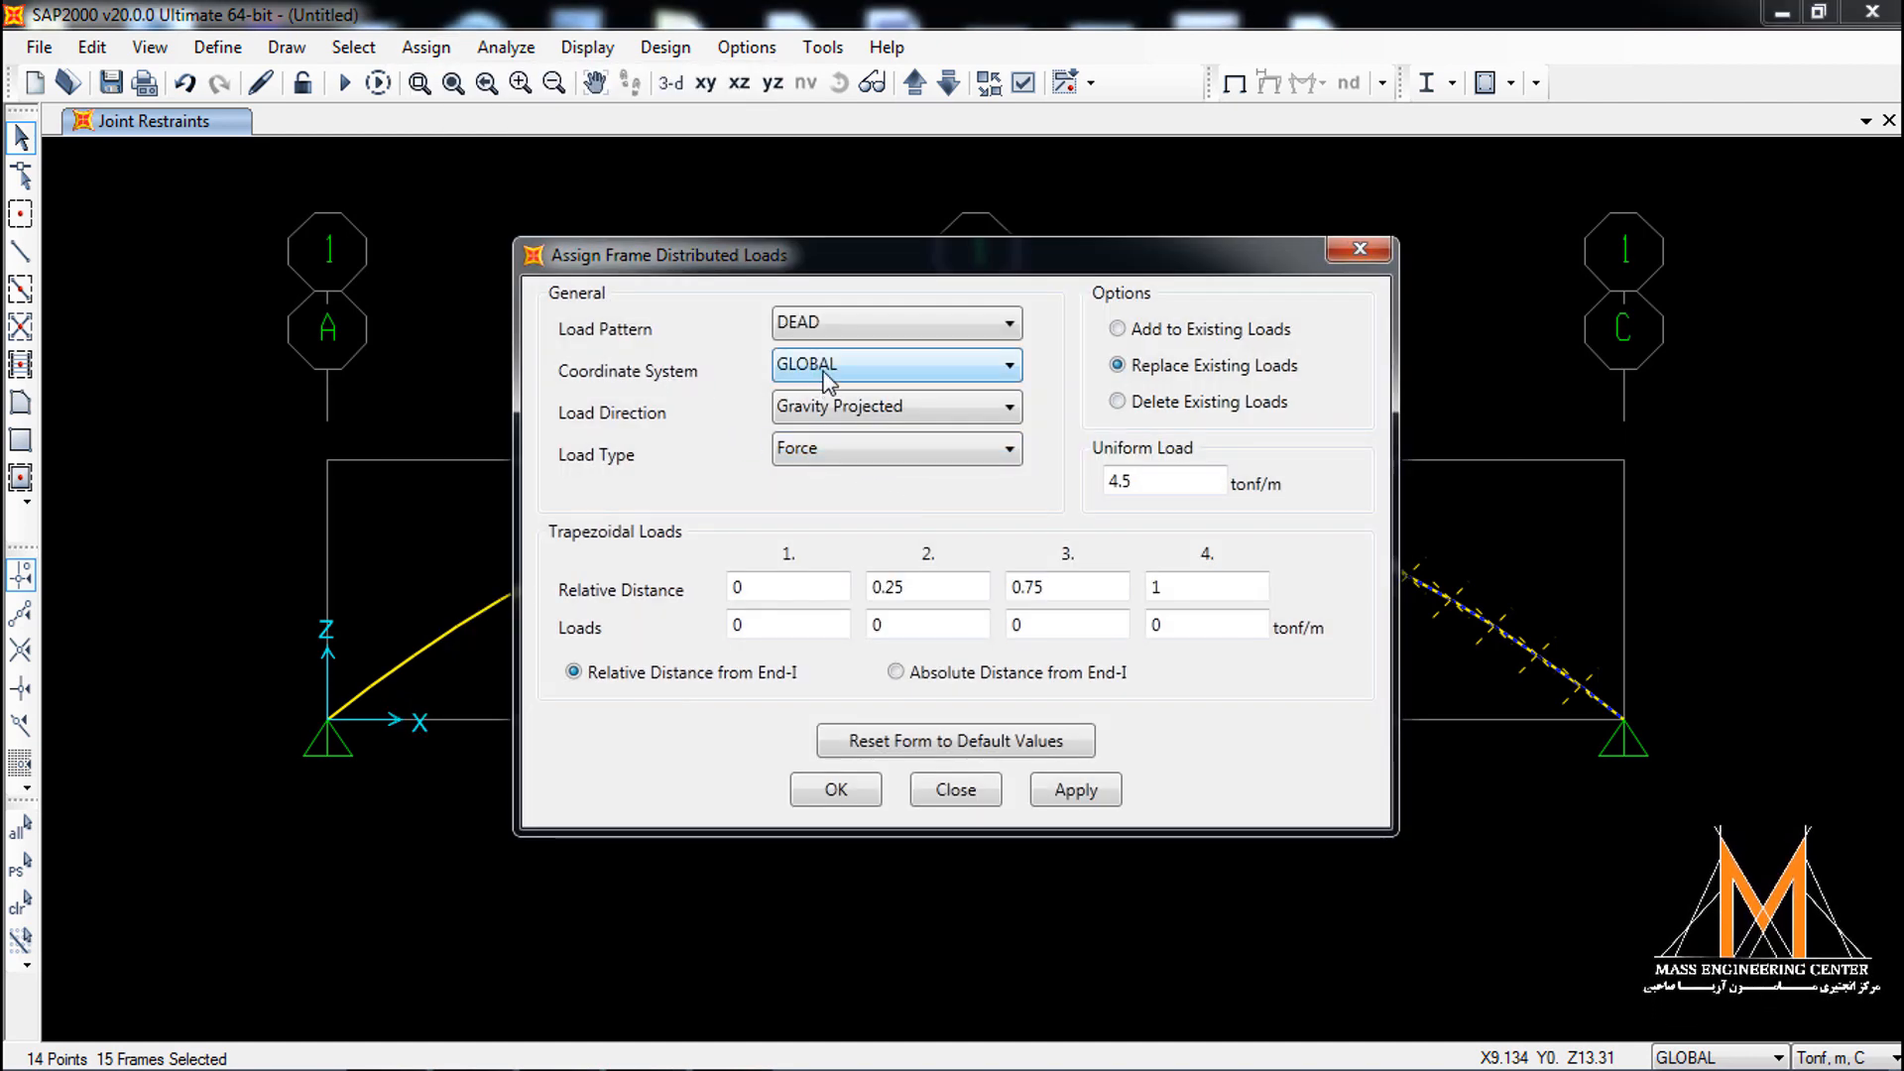
left_click(853, 407)
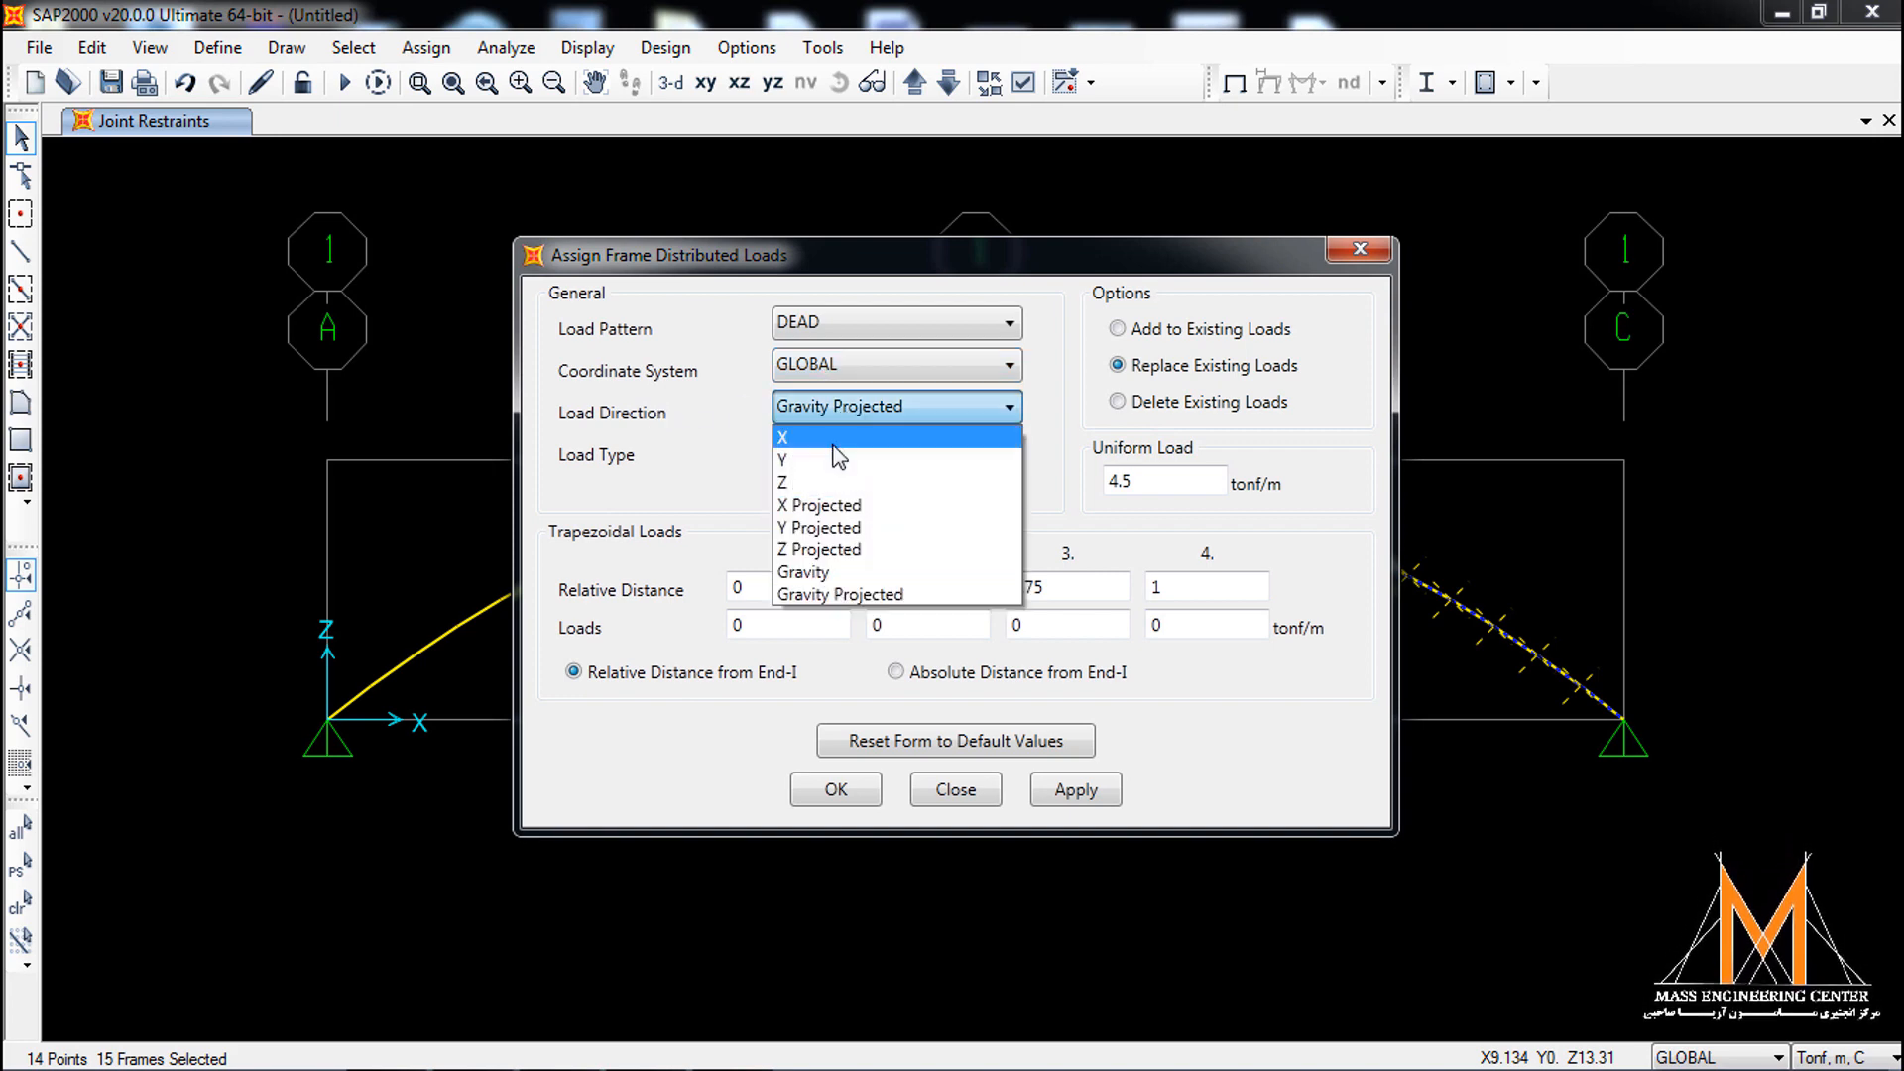
left_click(860, 594)
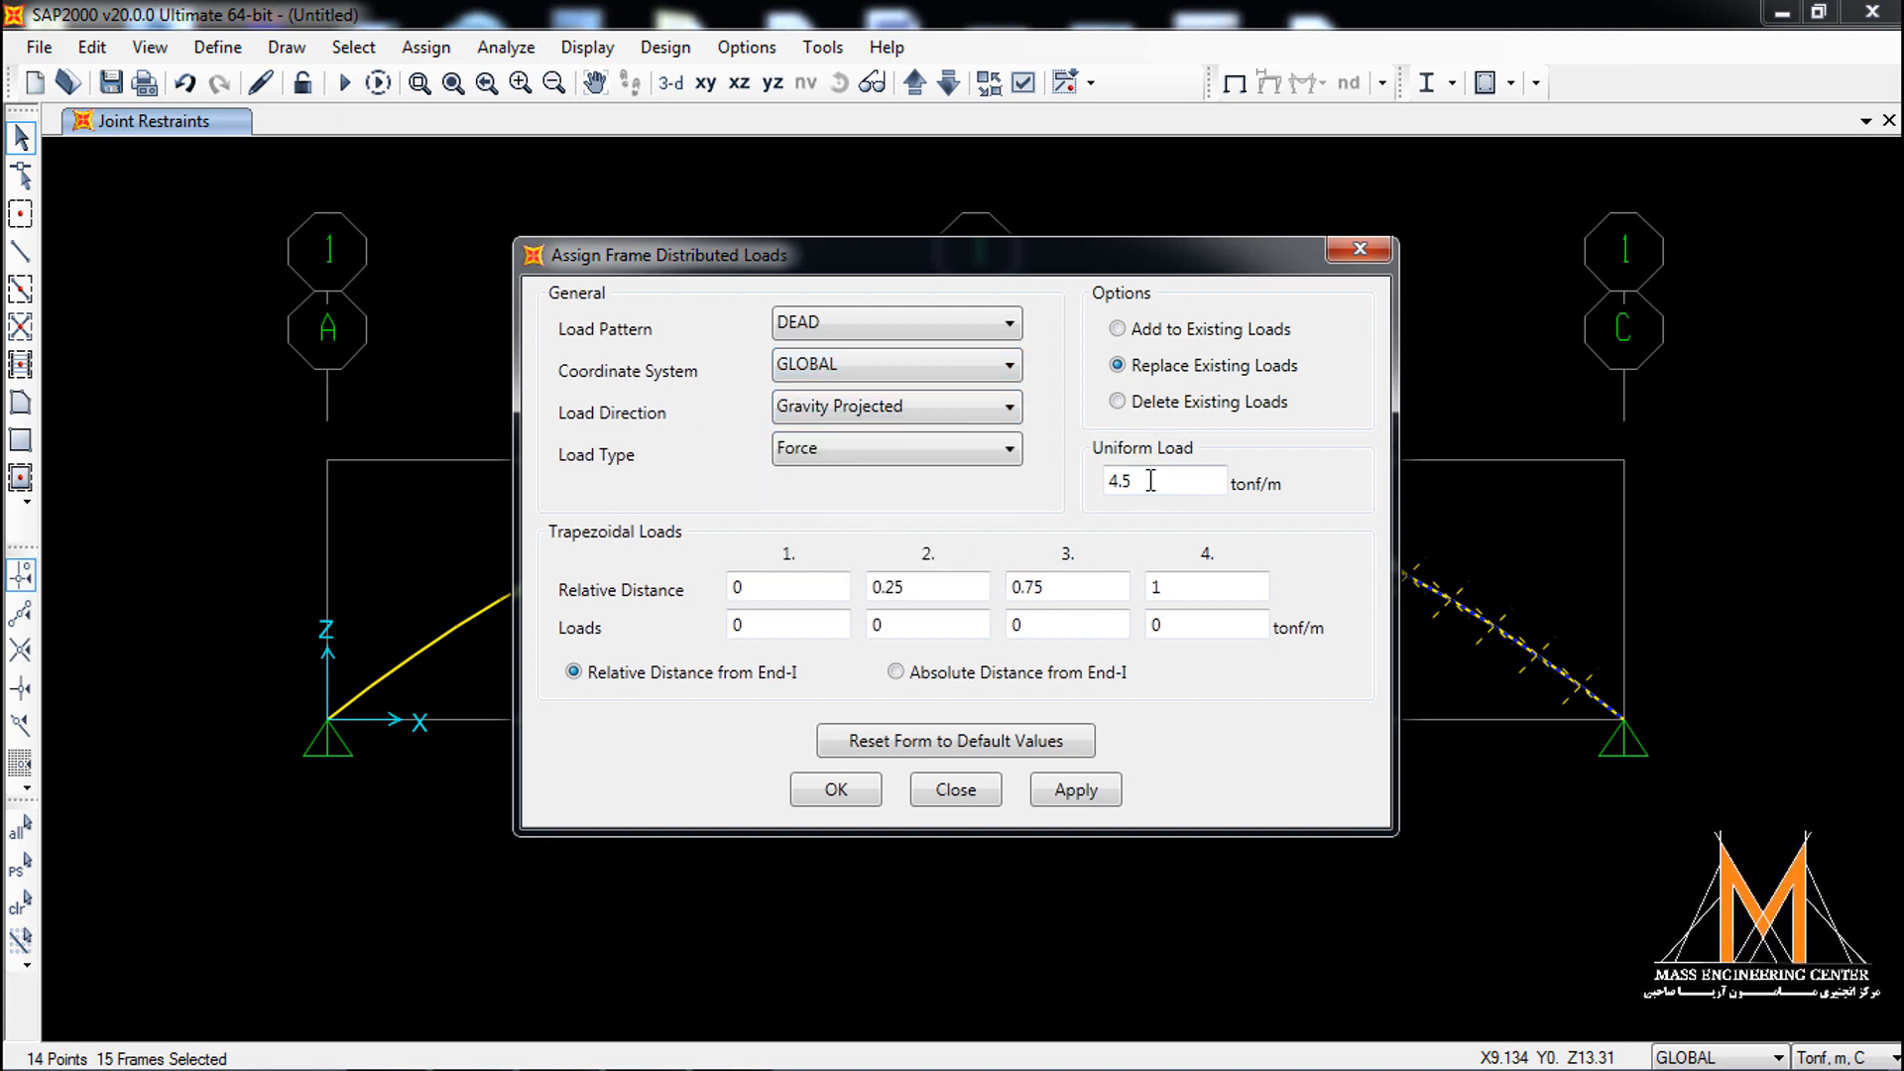
left_click_drag(1151, 481, 938, 460)
type("6")
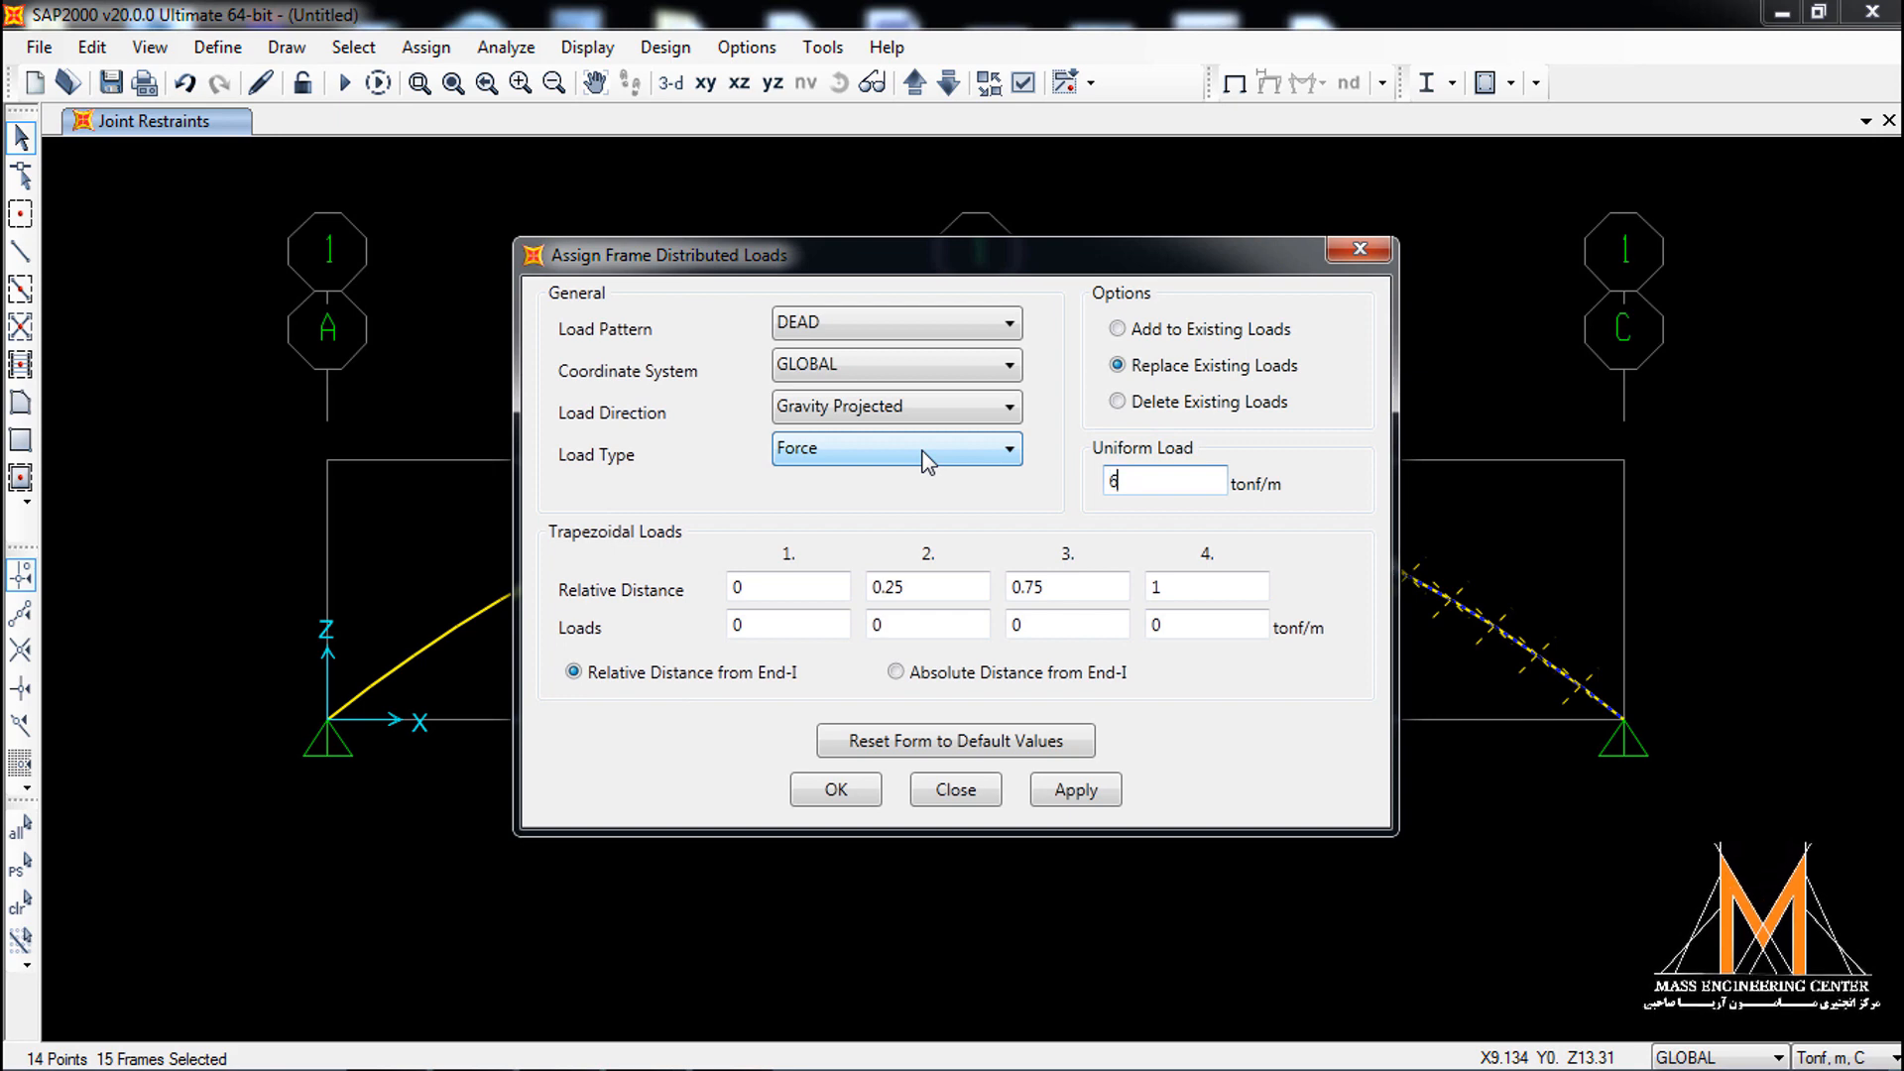
left_click(1066, 788)
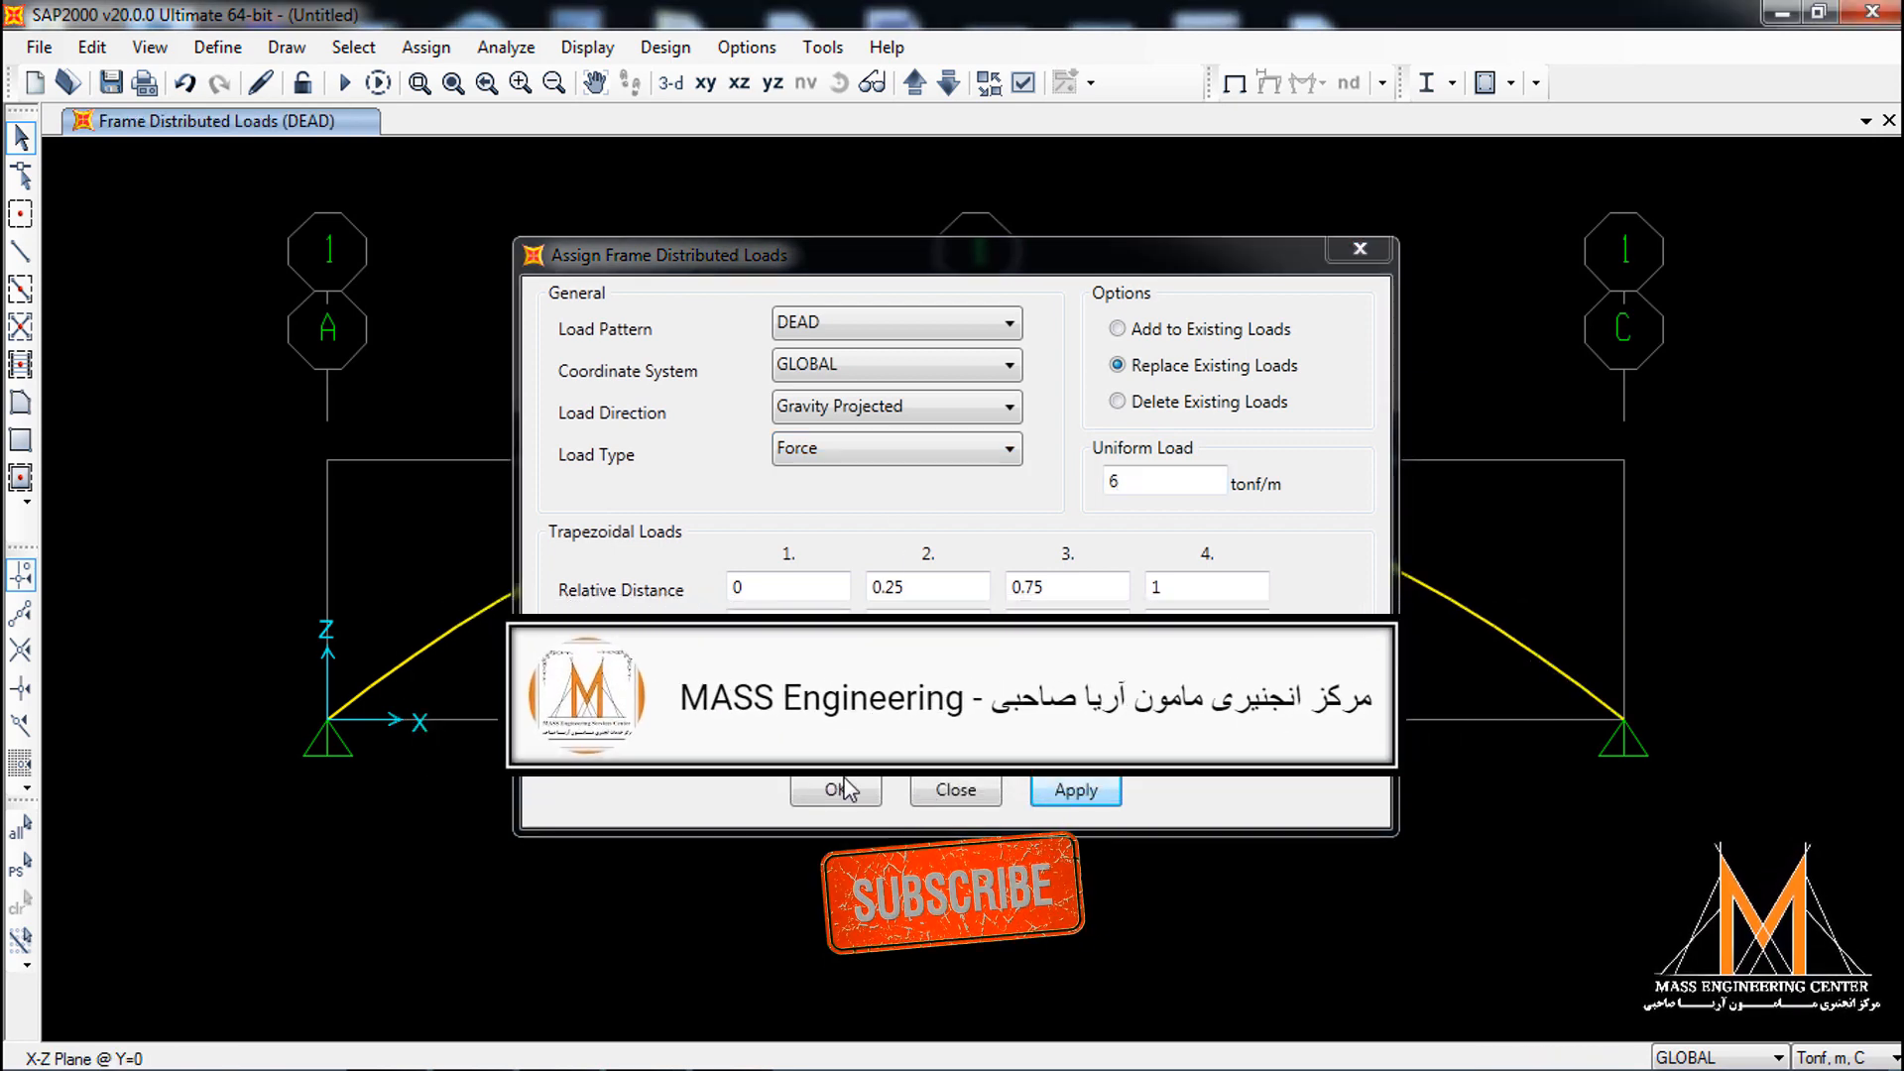
left_click(851, 785)
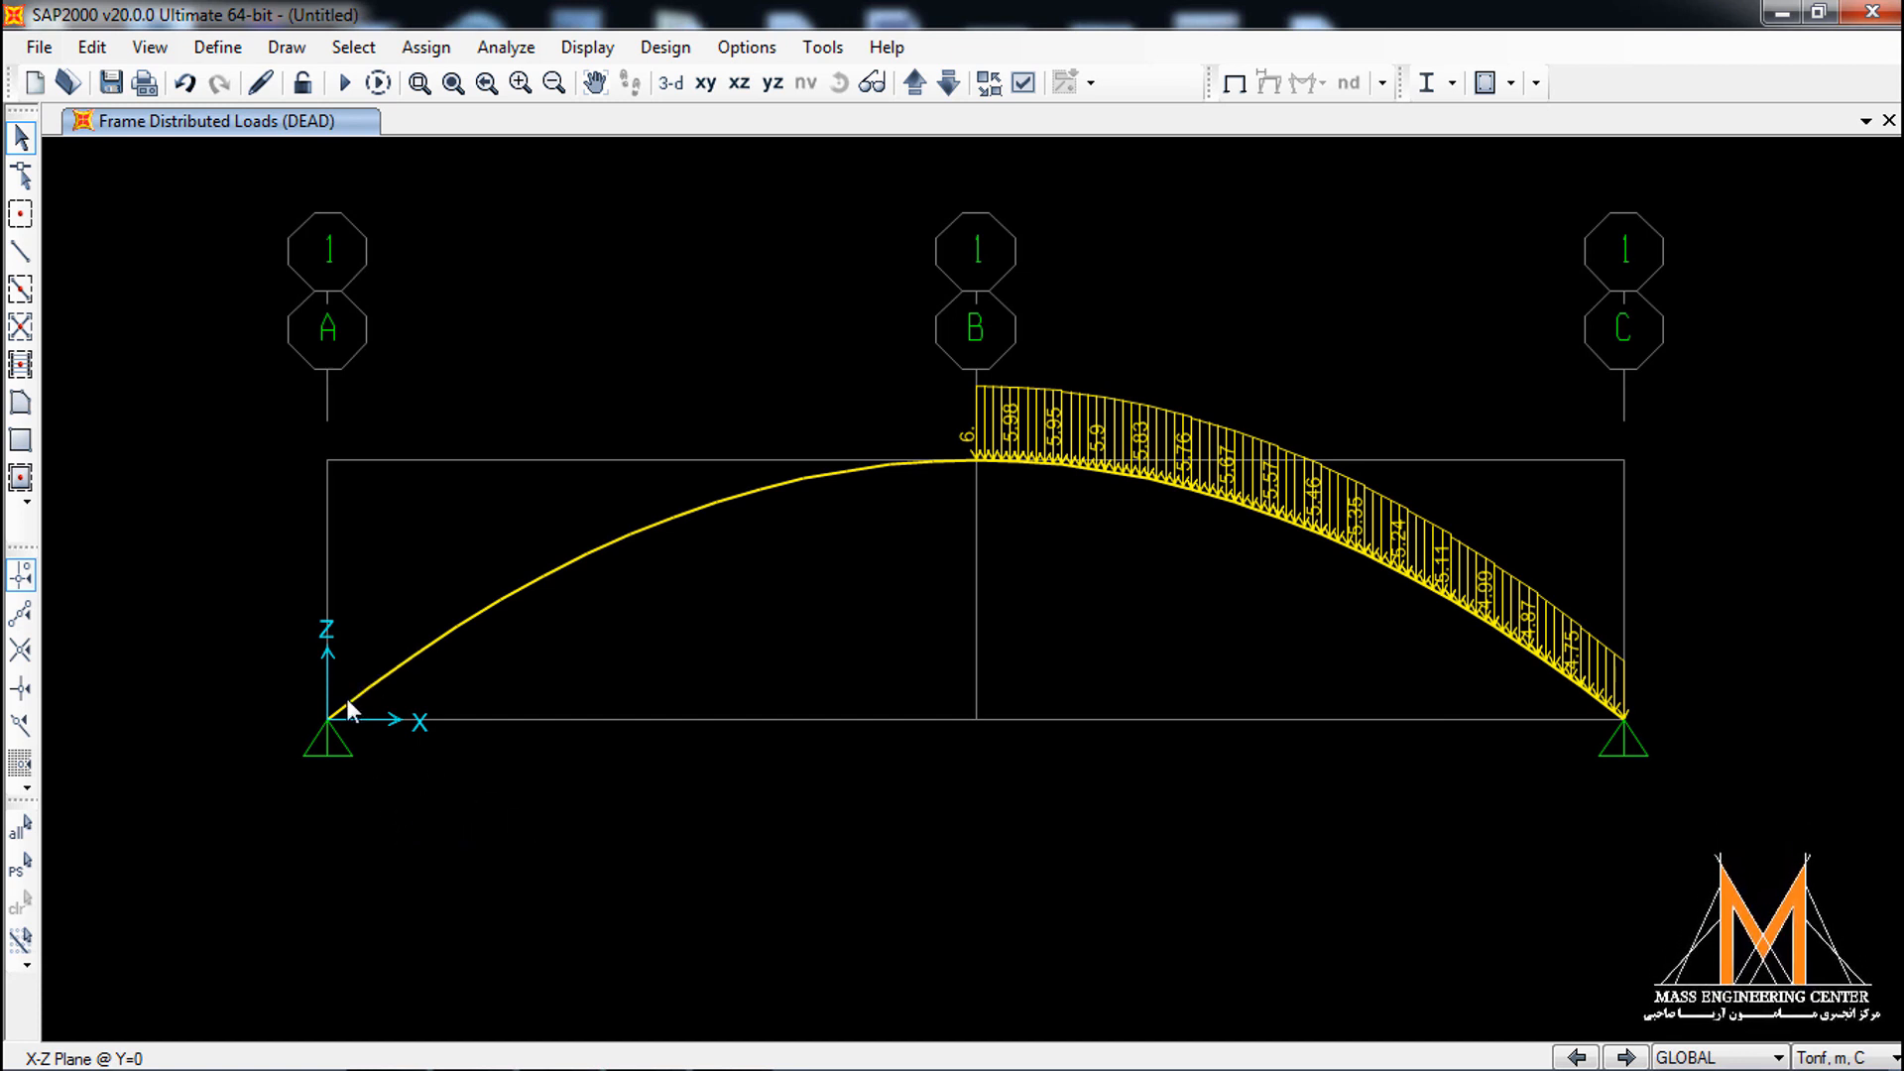
Apply a DEAD joint force of -8 tonf in Global Z at the arch joint five segments from the grid A support.
left_click(419, 83)
left_click_drag(194, 390, 625, 799)
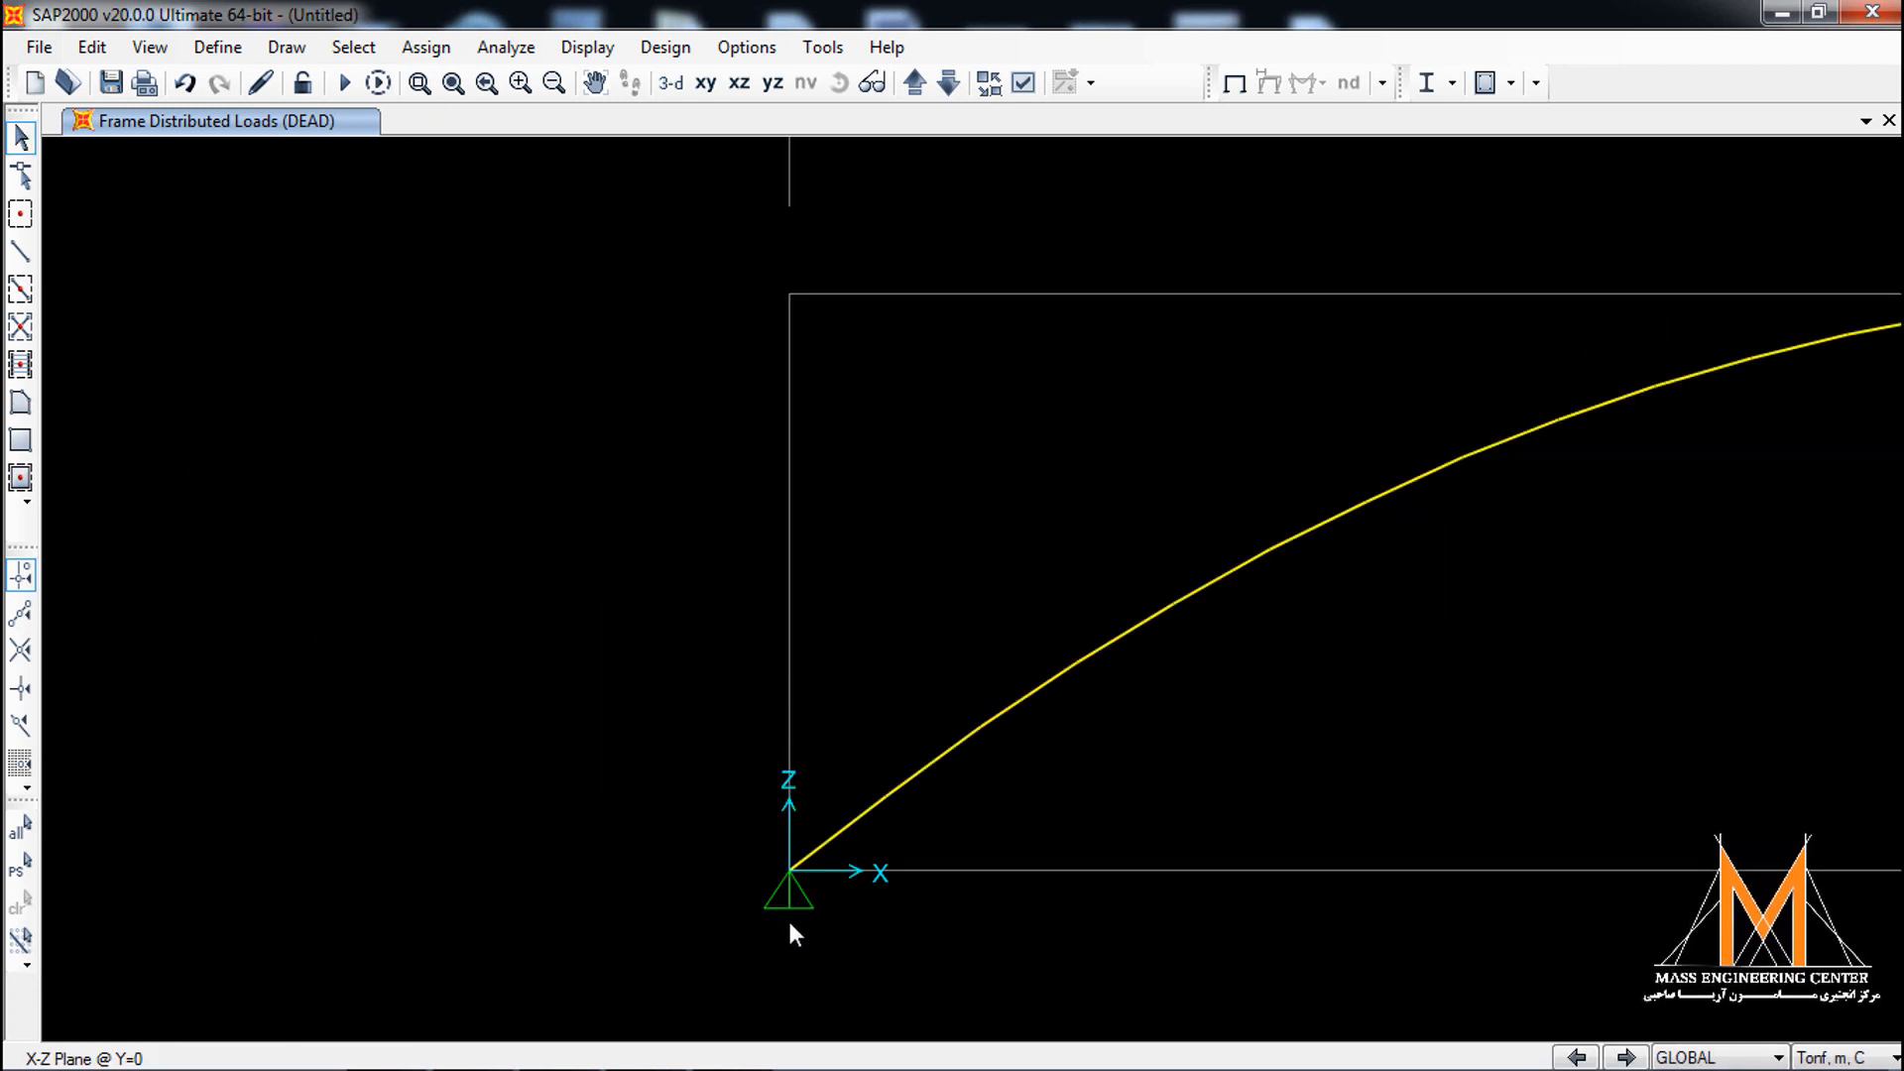
left_click(819, 846)
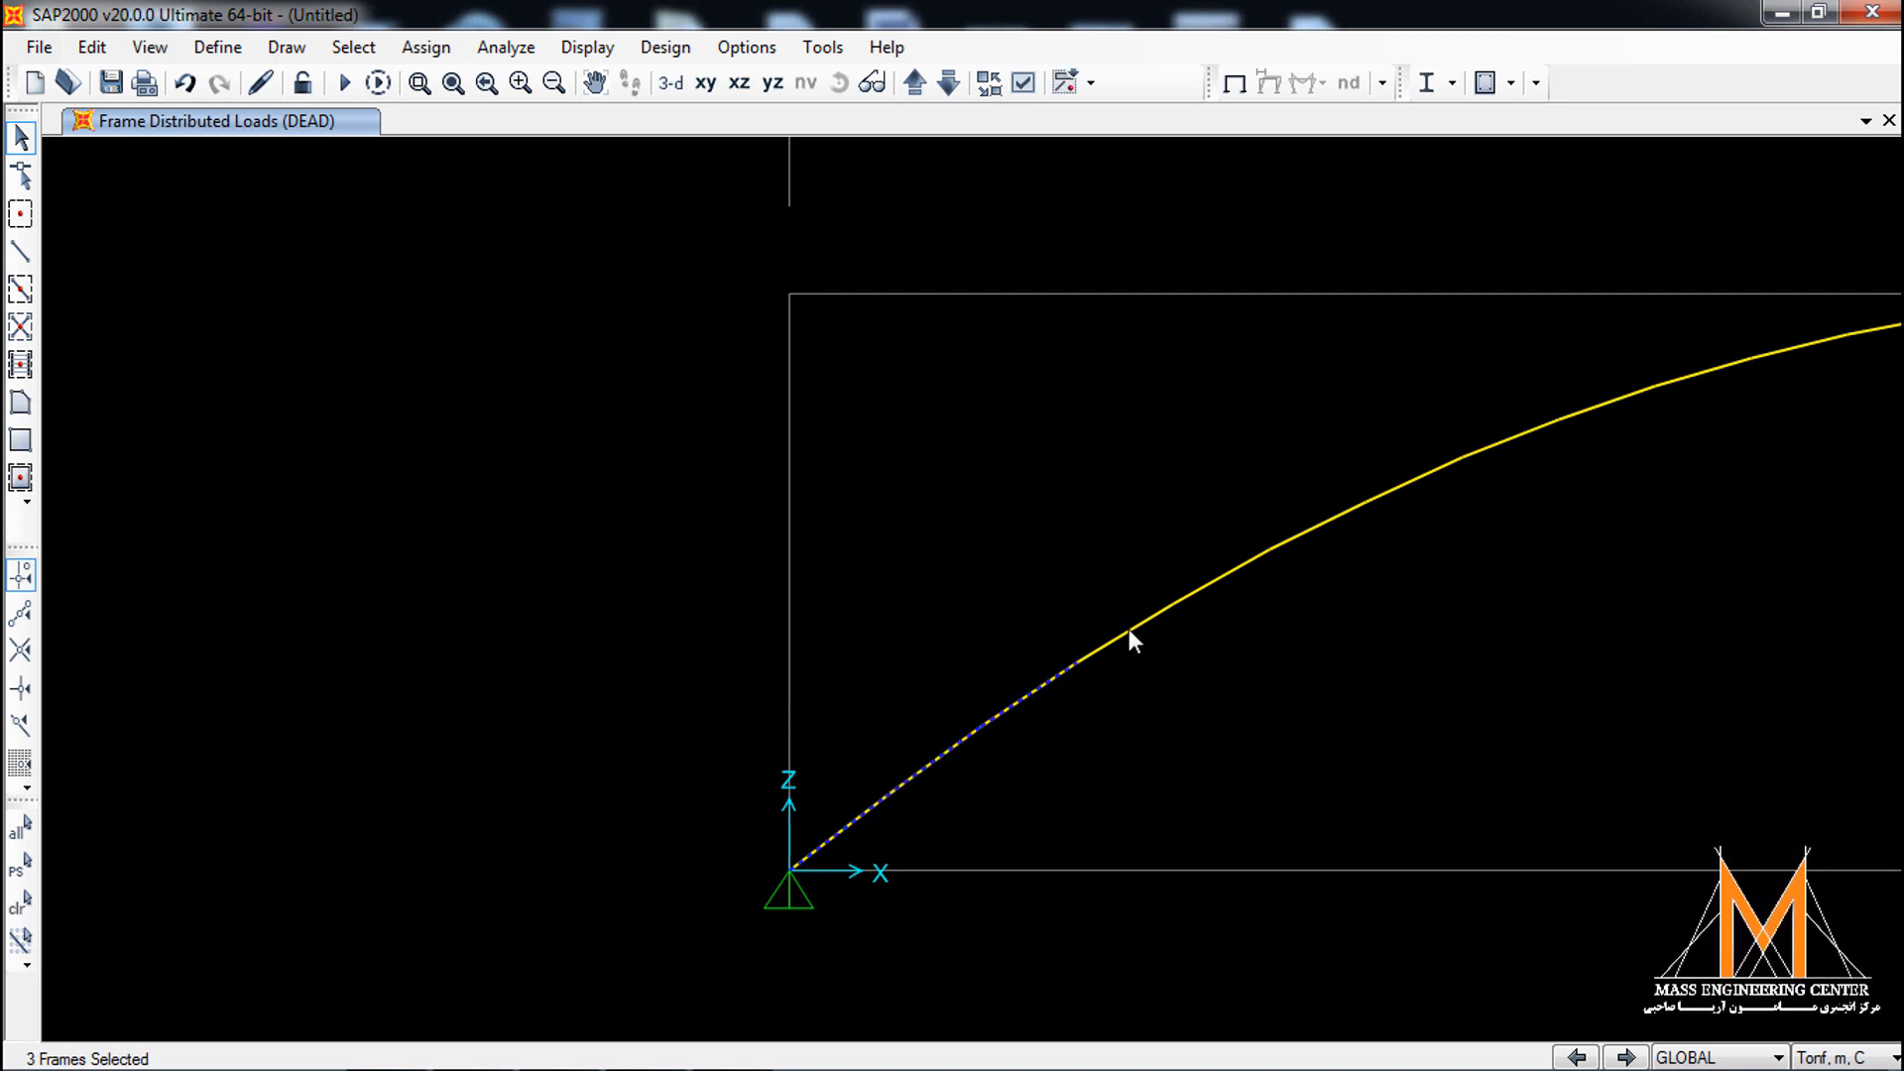
left_click(1206, 591)
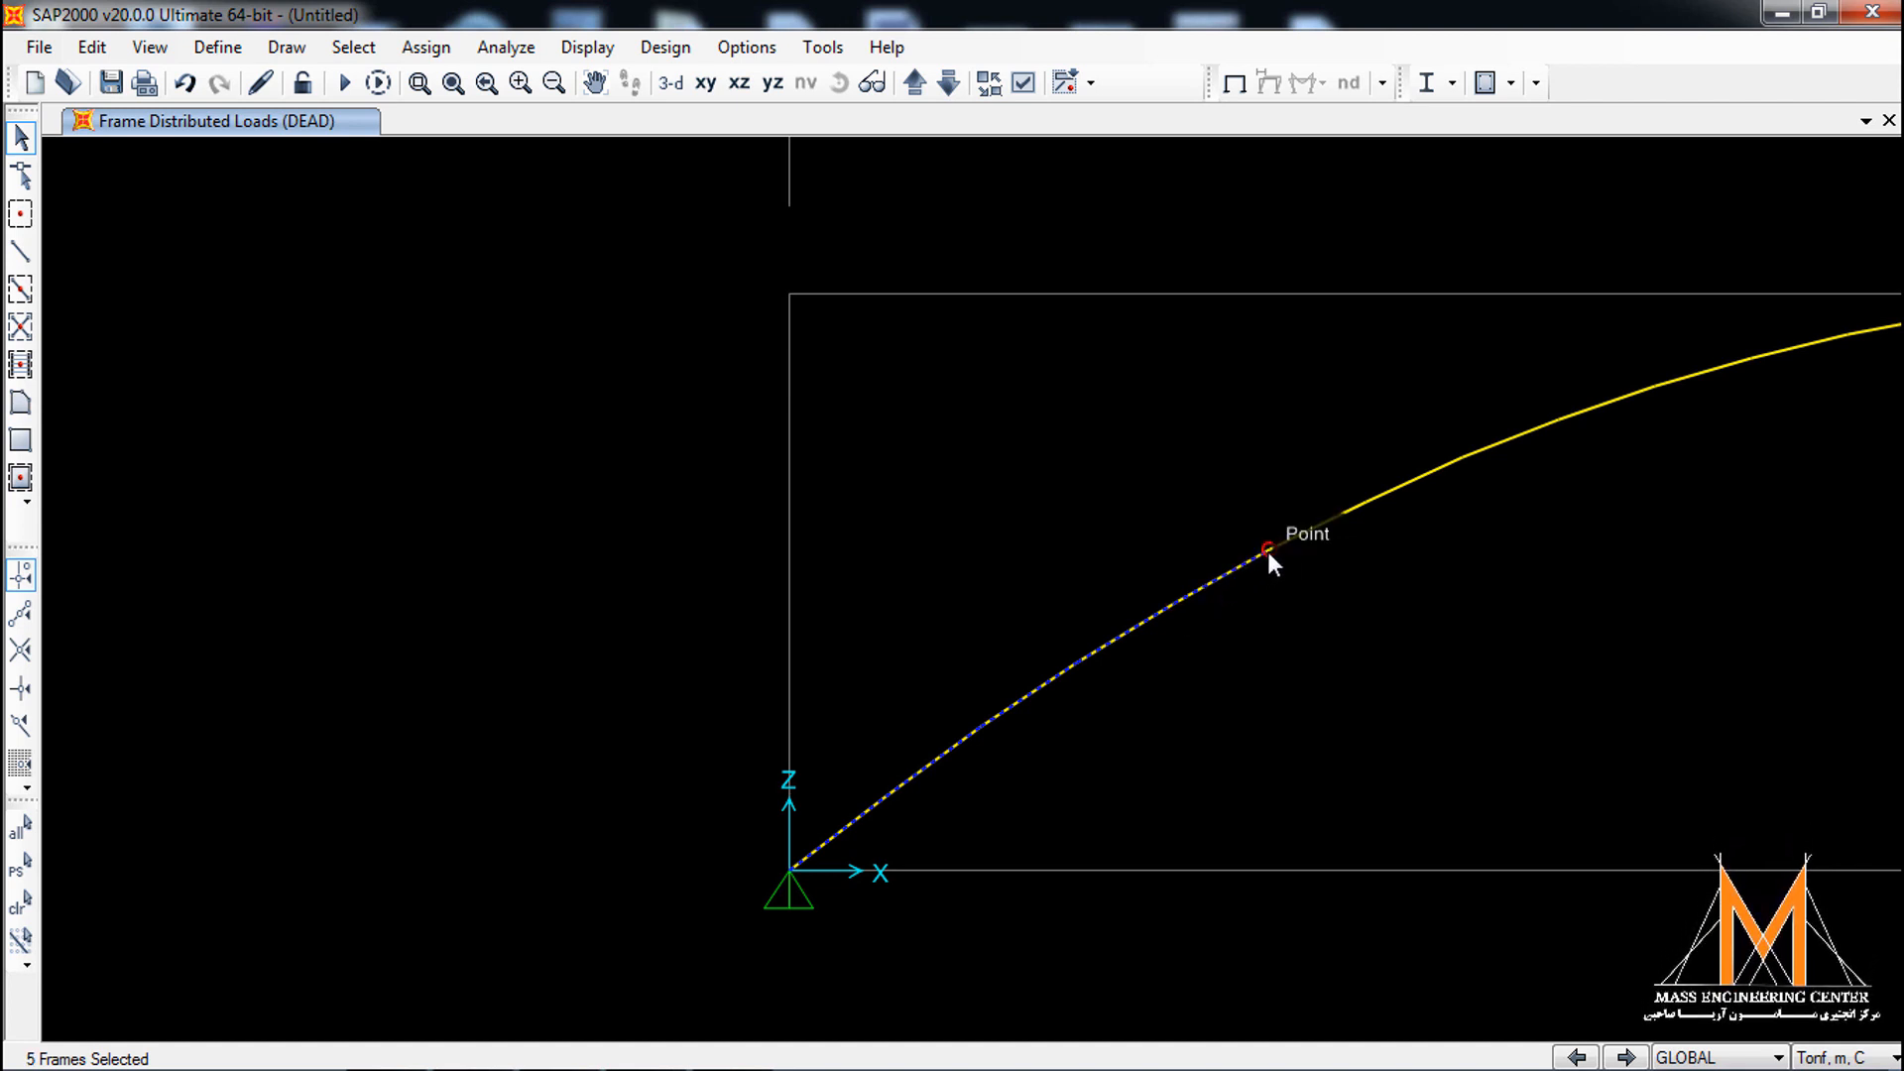
left_click(1267, 552)
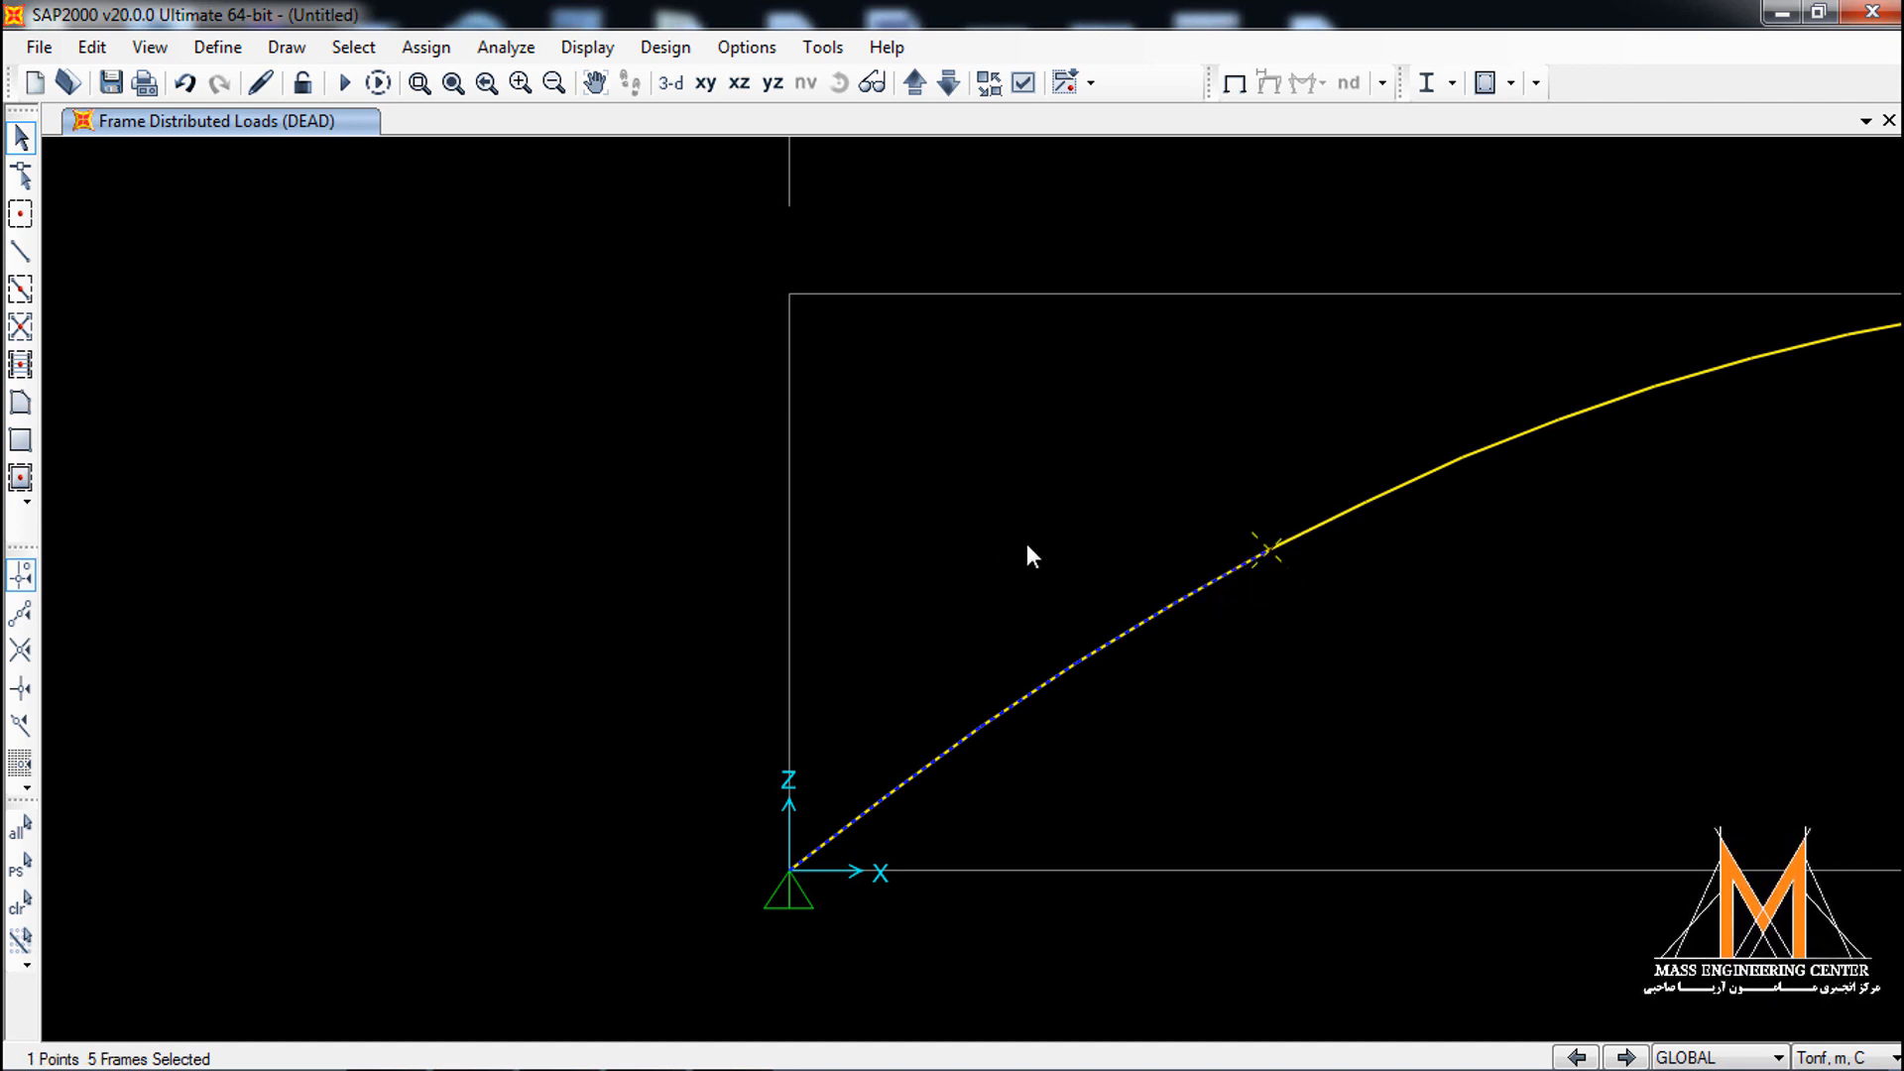
left_click(413, 50)
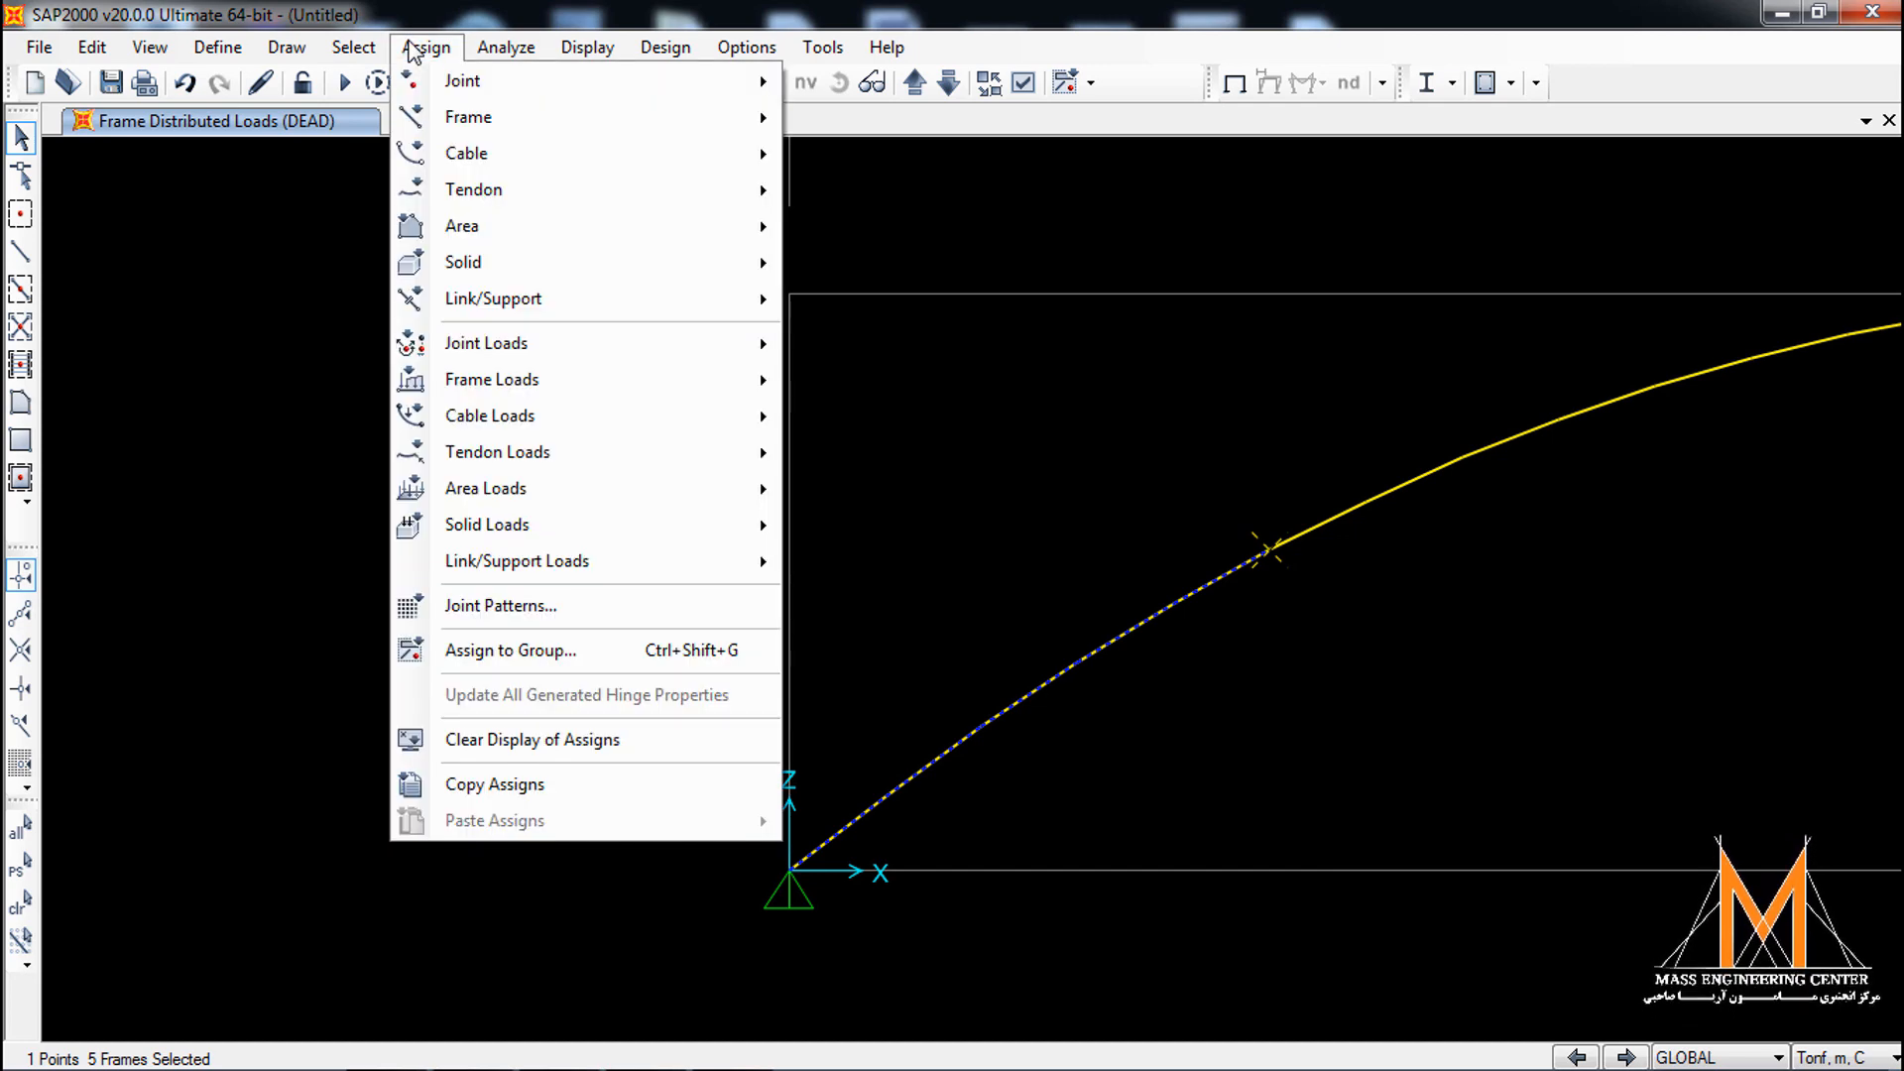
mouse_move(613, 341)
left_click(868, 355)
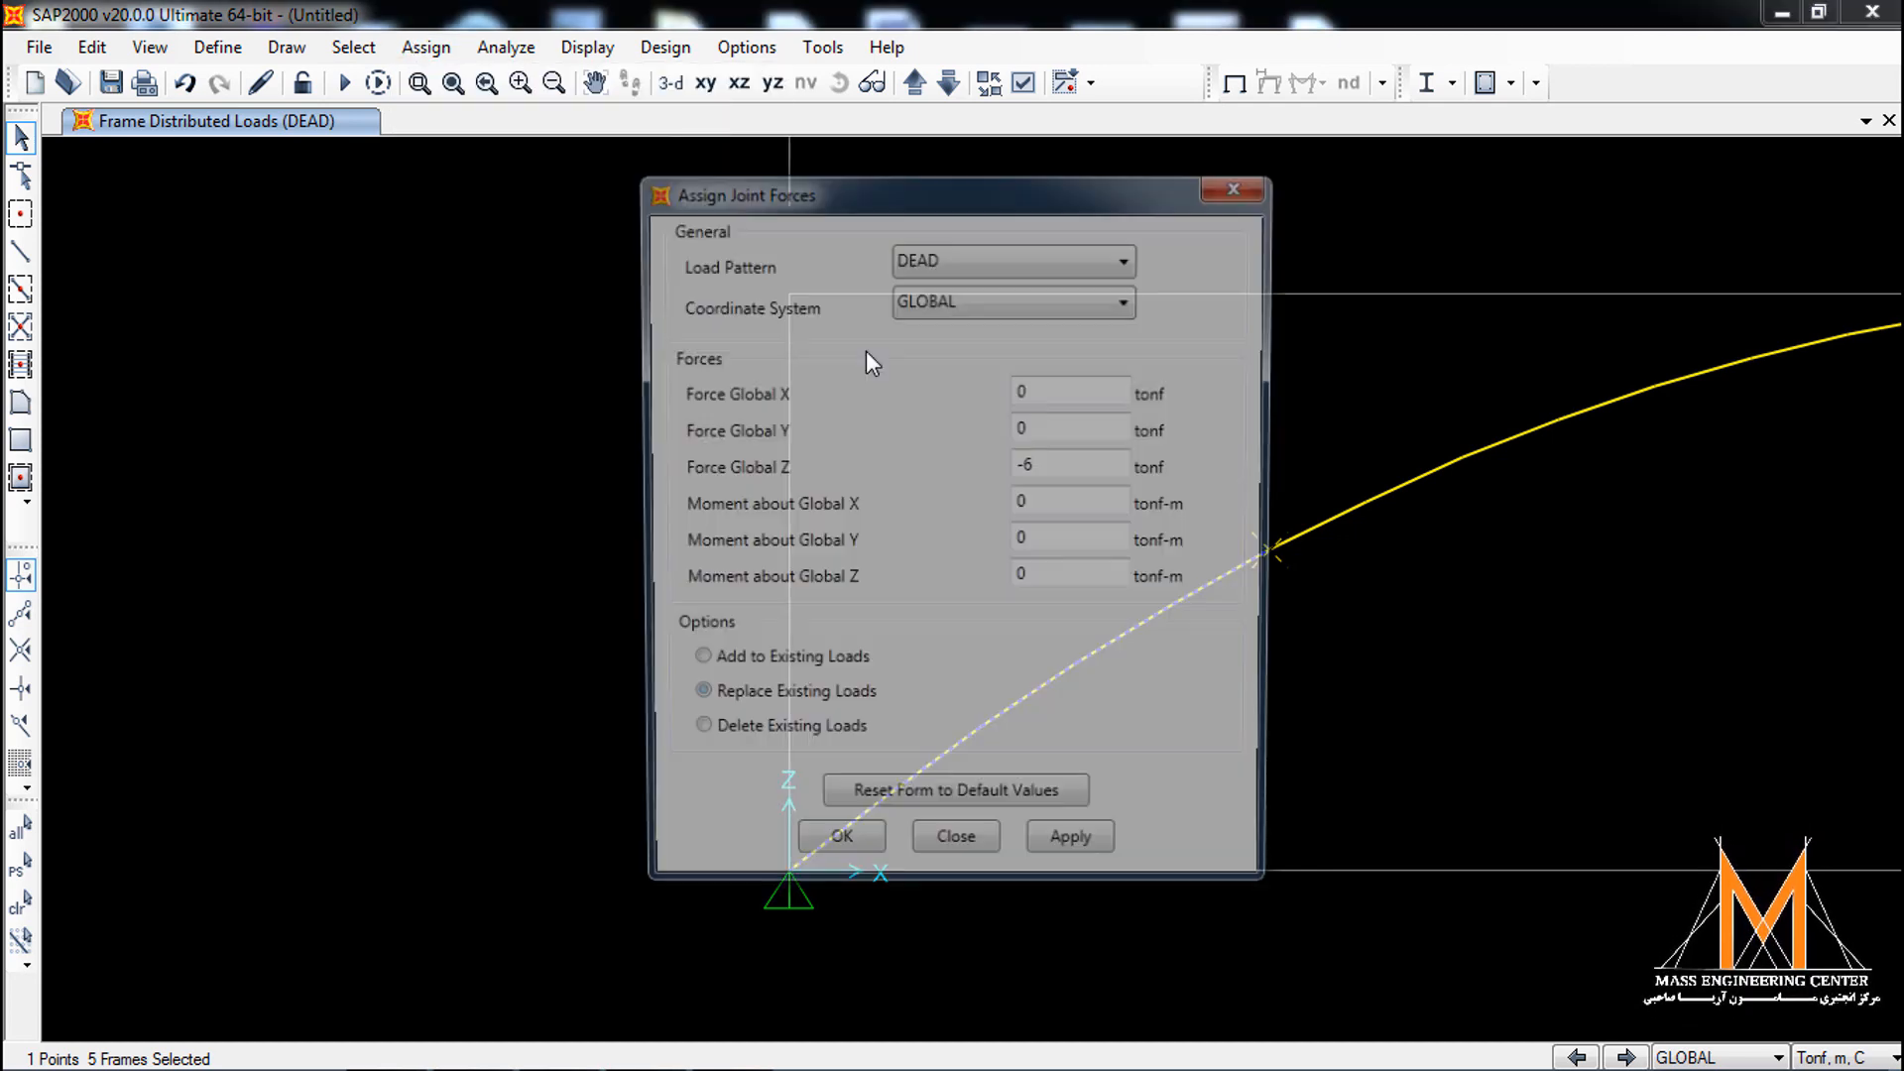
left_click_drag(1074, 466, 806, 474)
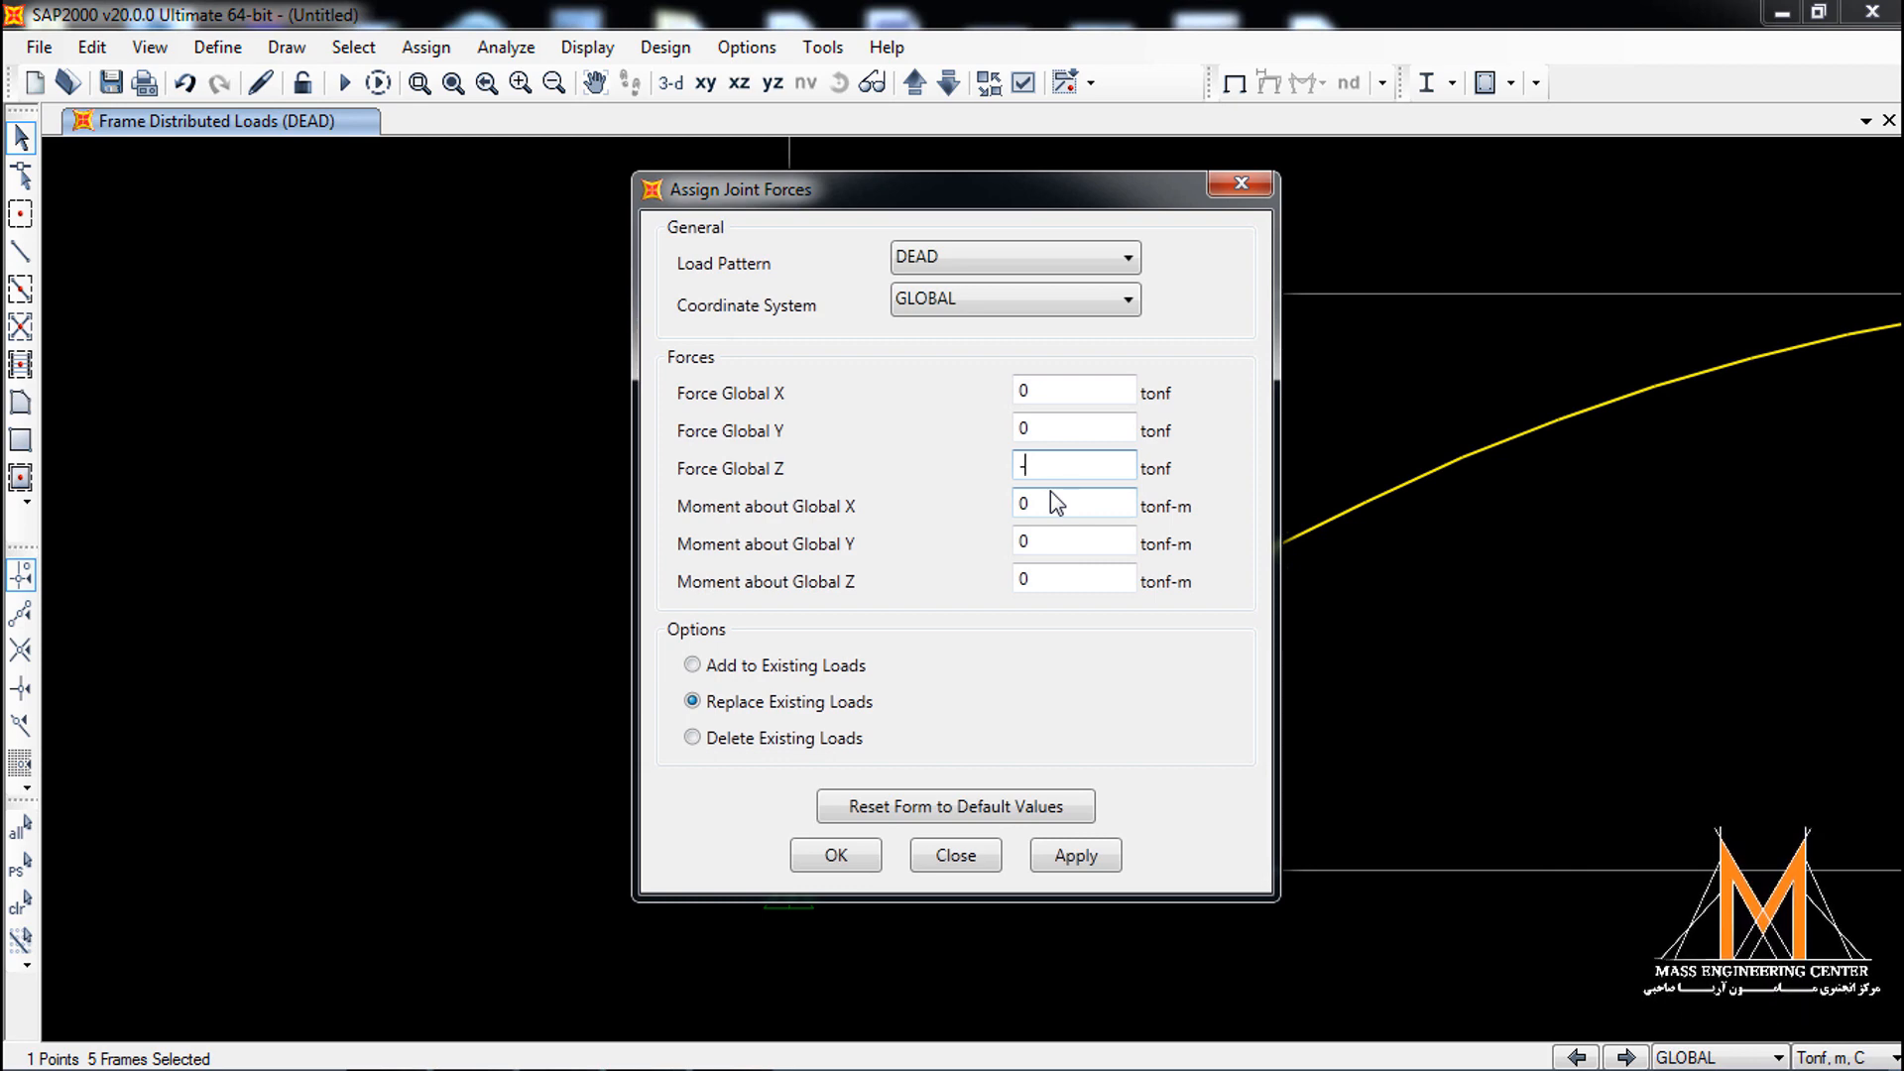
left_click(1076, 855)
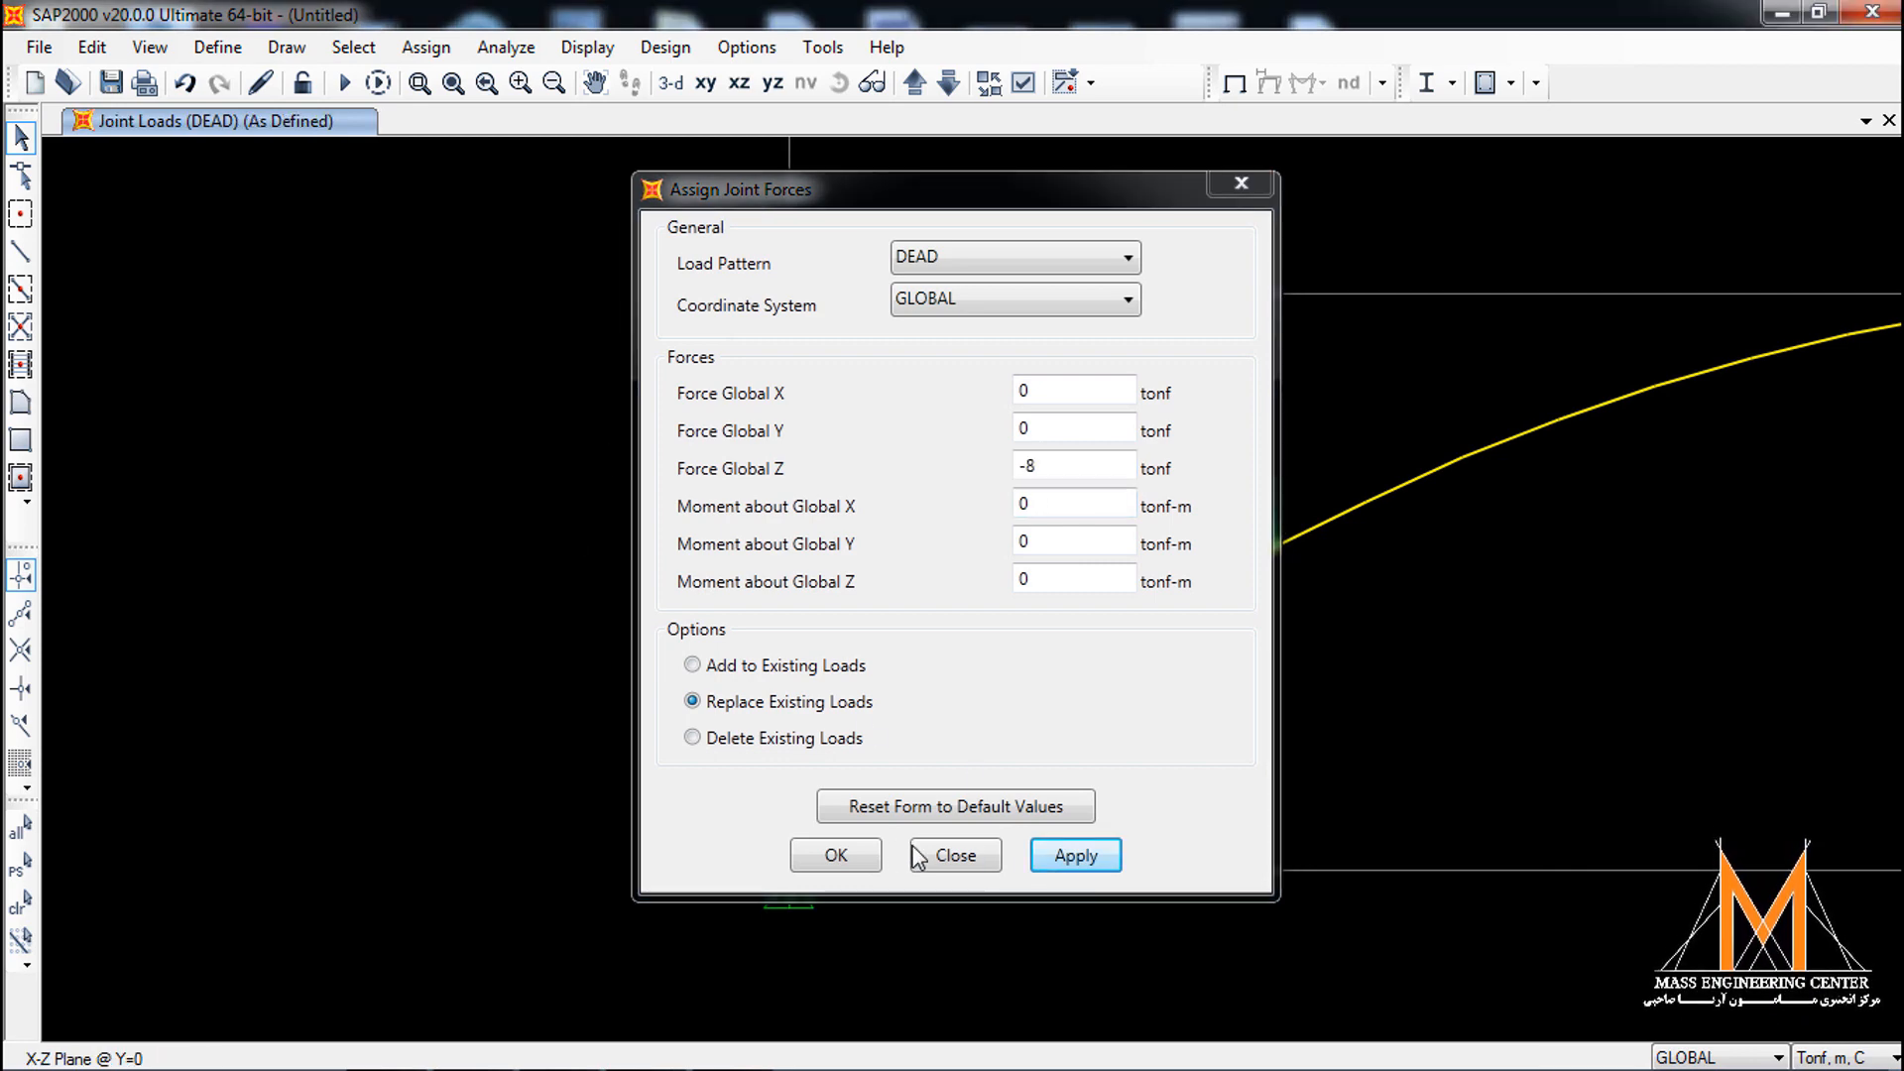
left_click(848, 859)
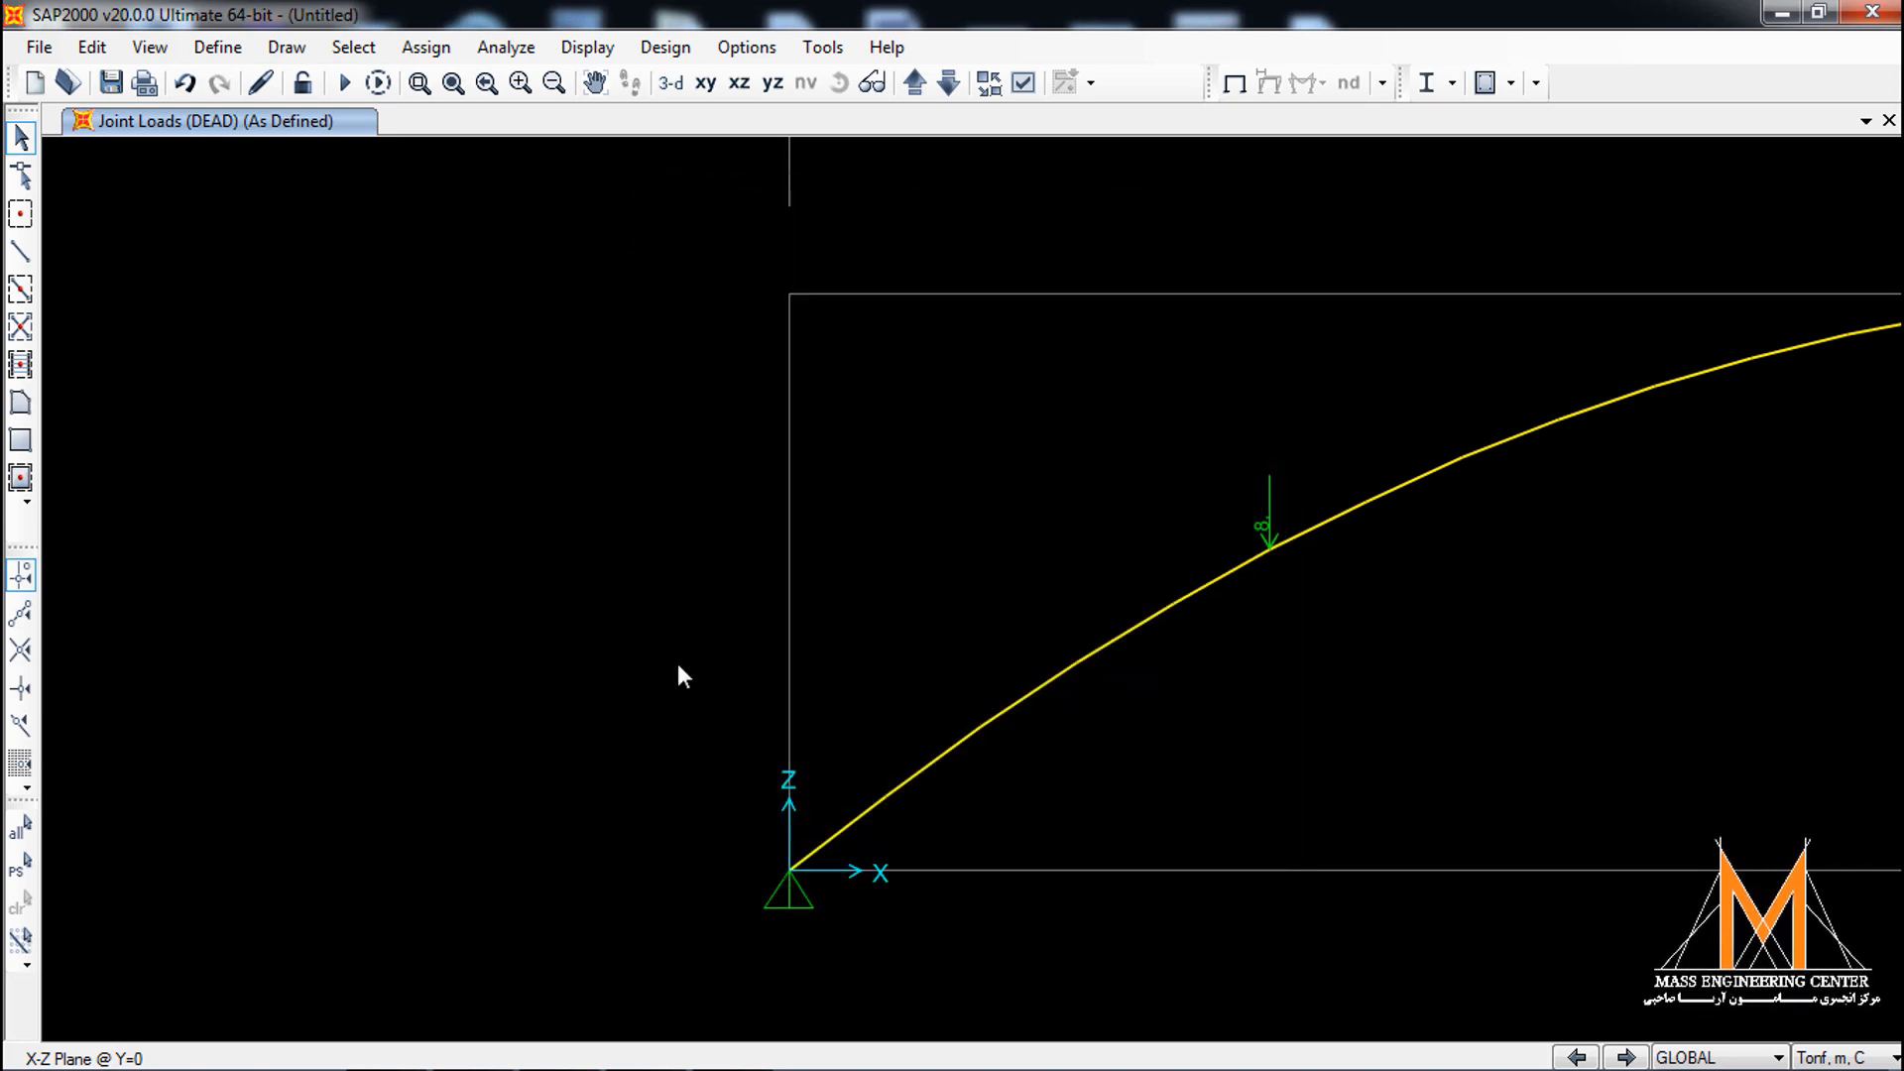
Create the analysis model and display the DEAD frame span loads with joint loads and span loading values across the whole arch.
left_click(454, 86)
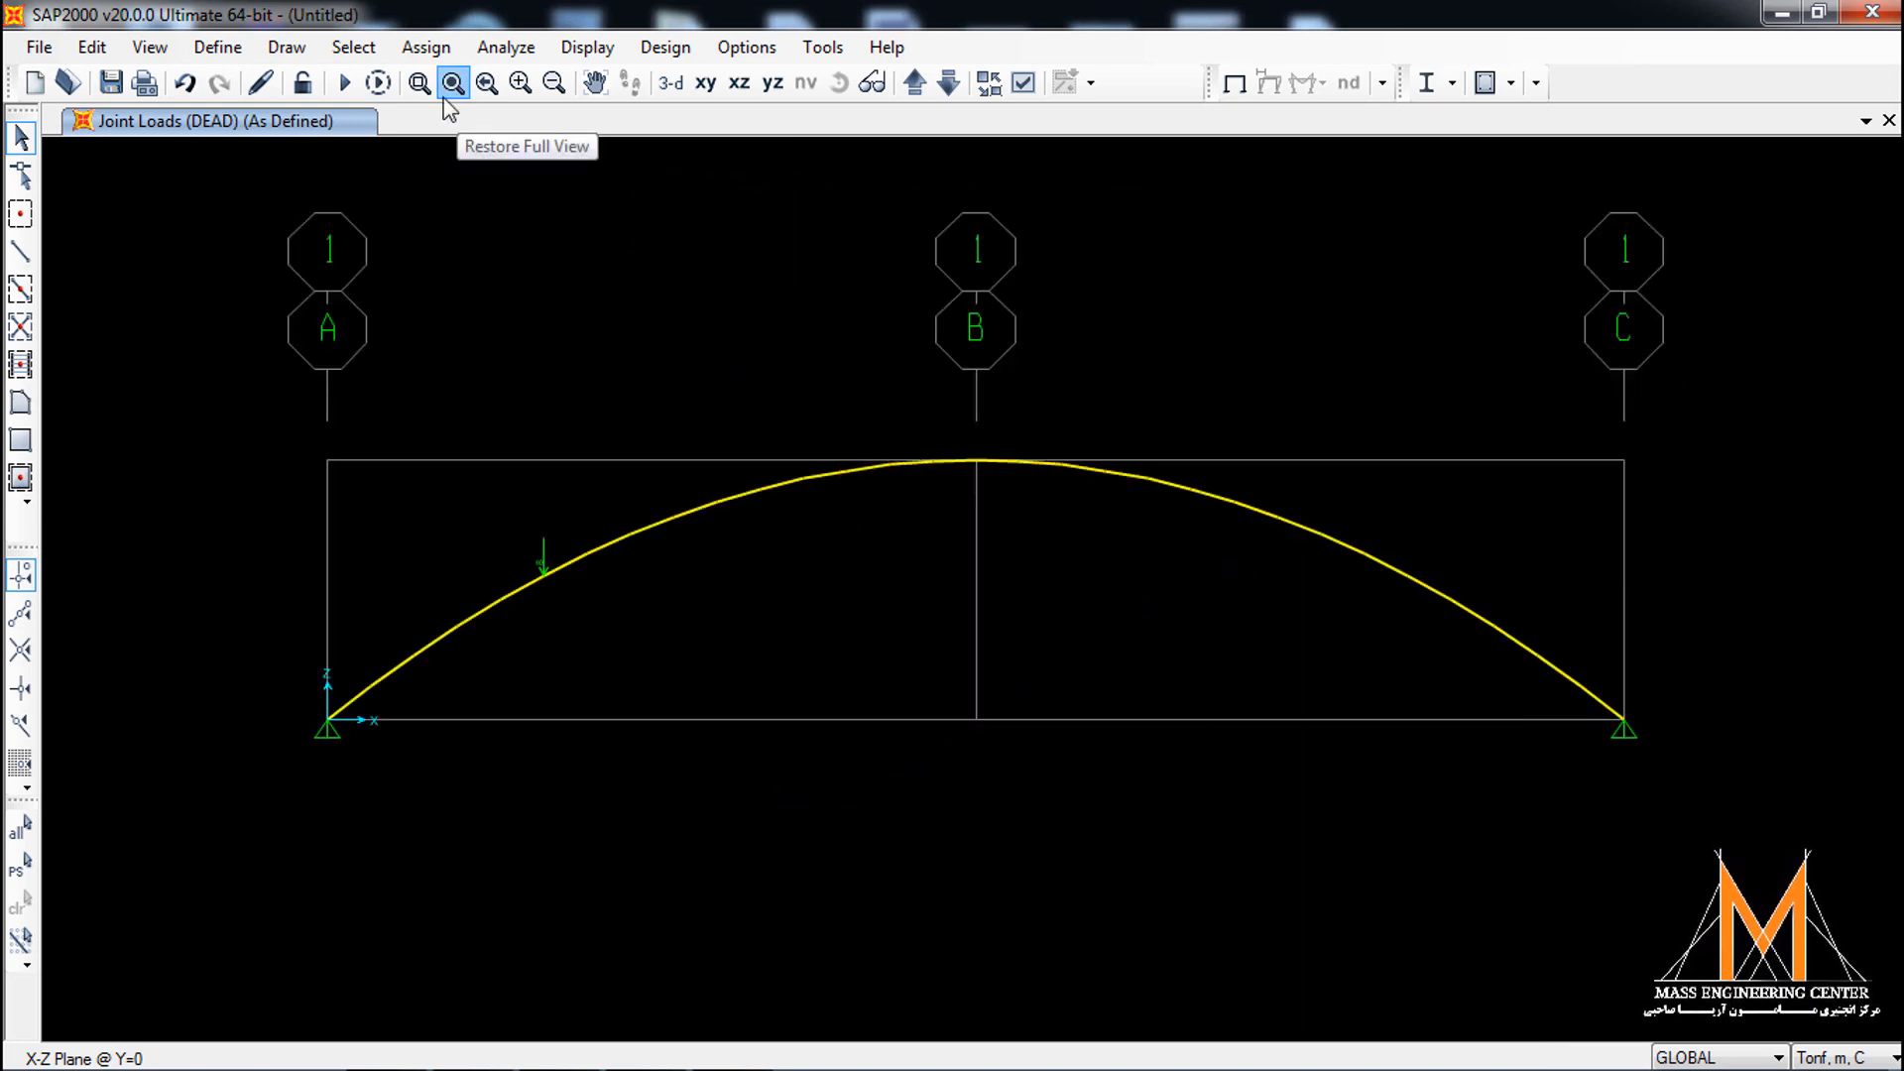
left_click(419, 82)
left_click_drag(1319, 727, 1678, 802)
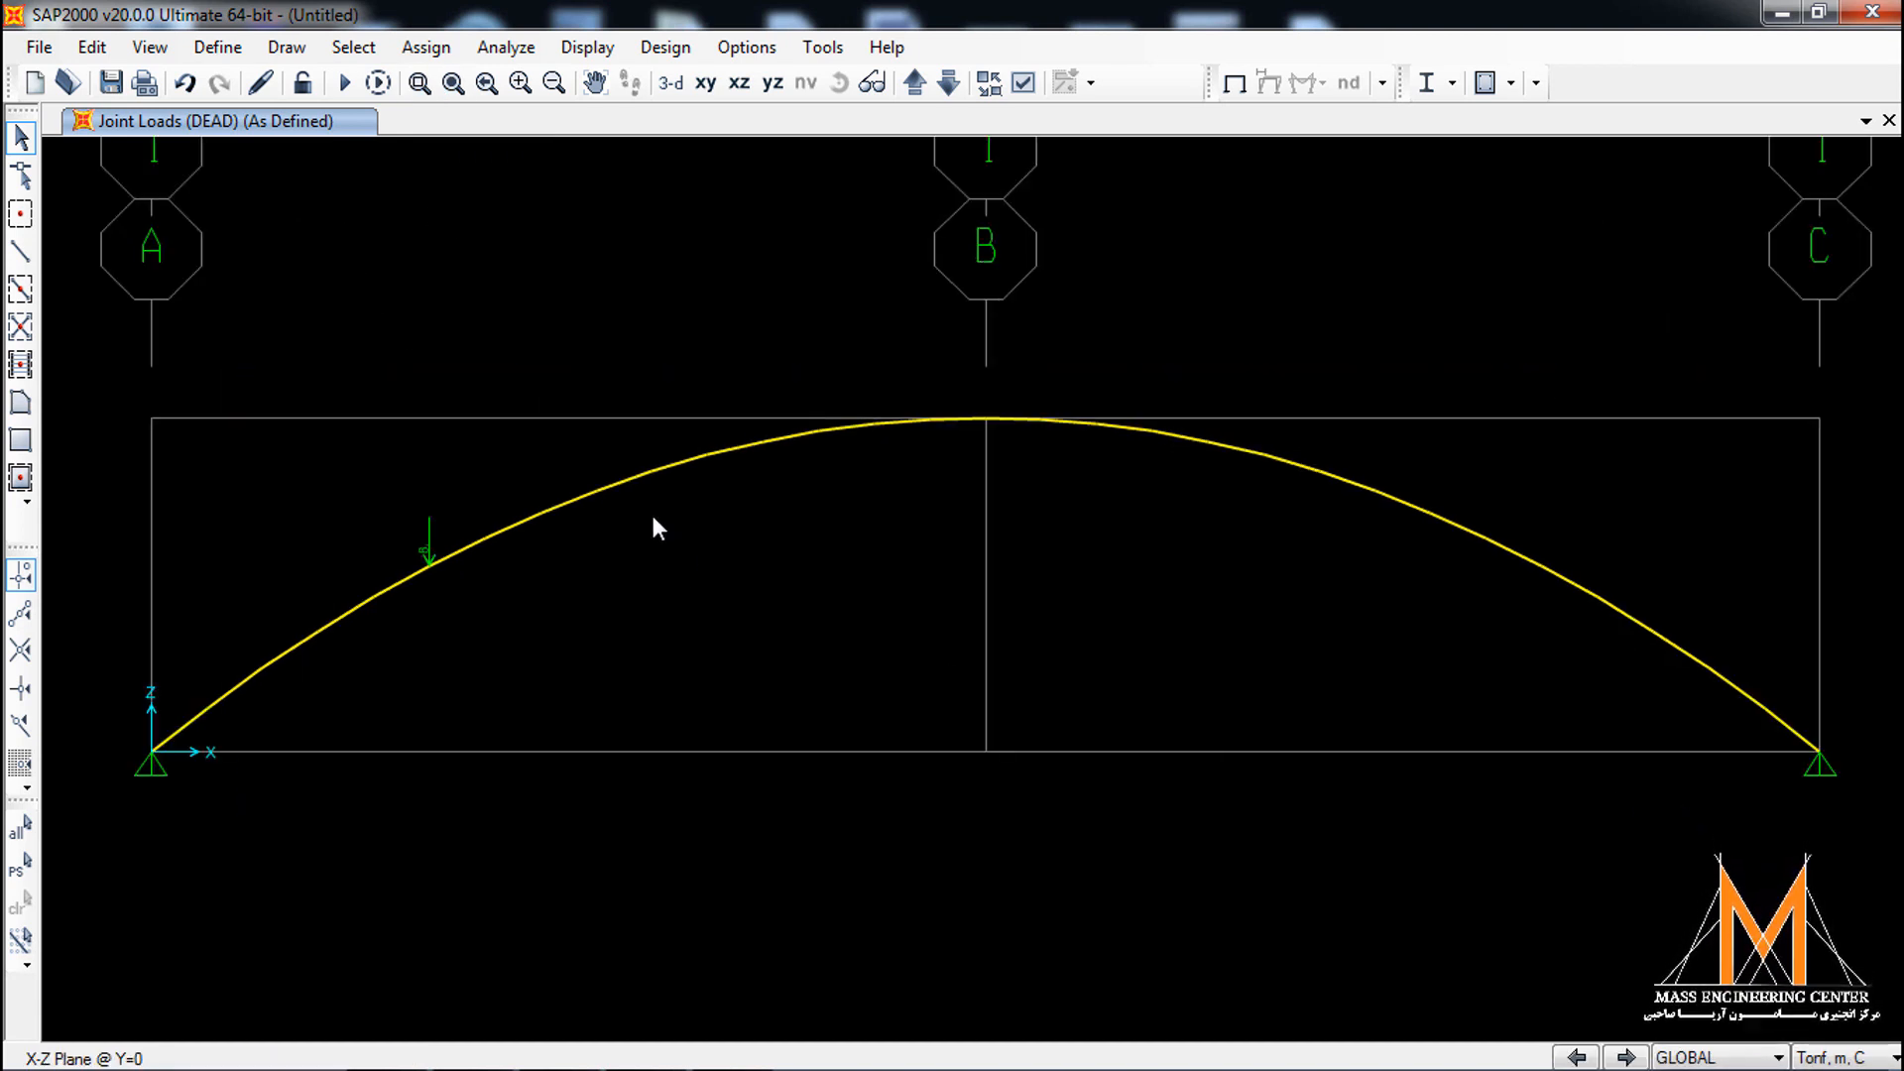
left_click(585, 50)
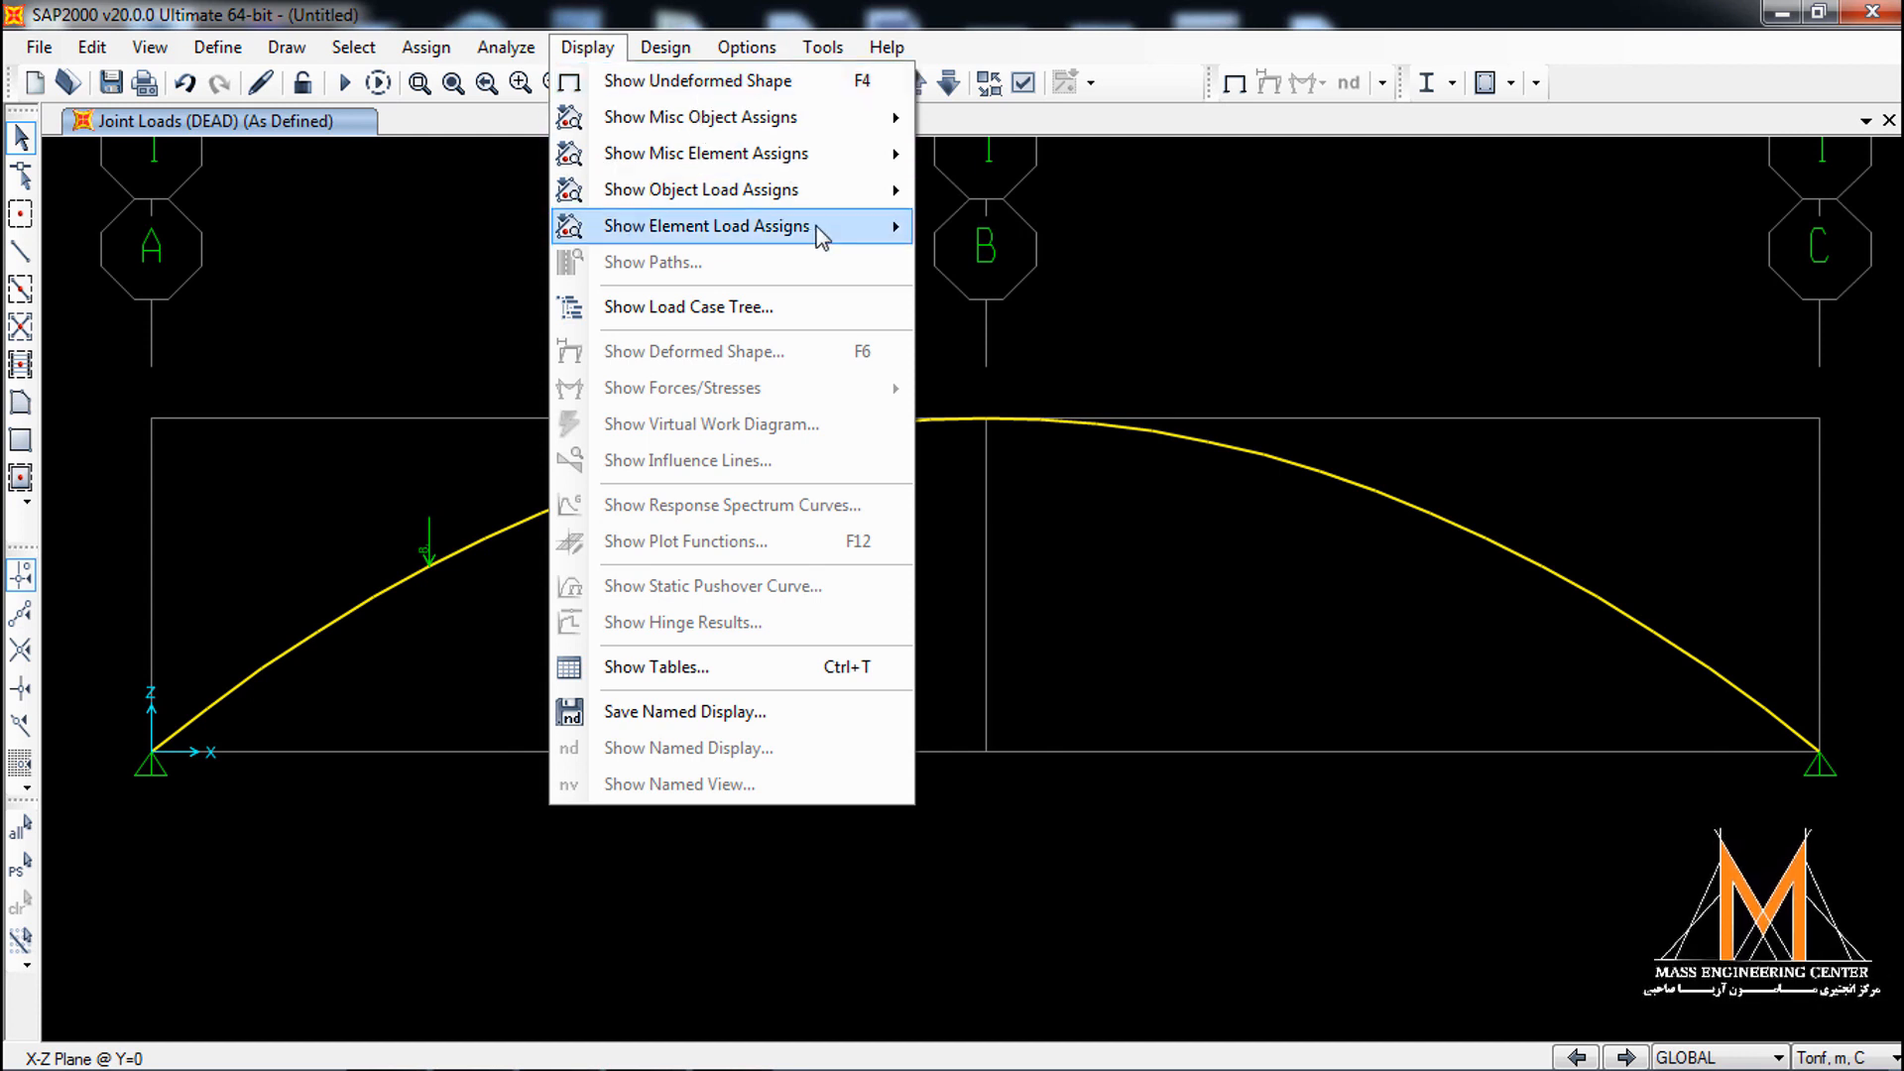
mouse_move(820, 227)
left_click(1007, 264)
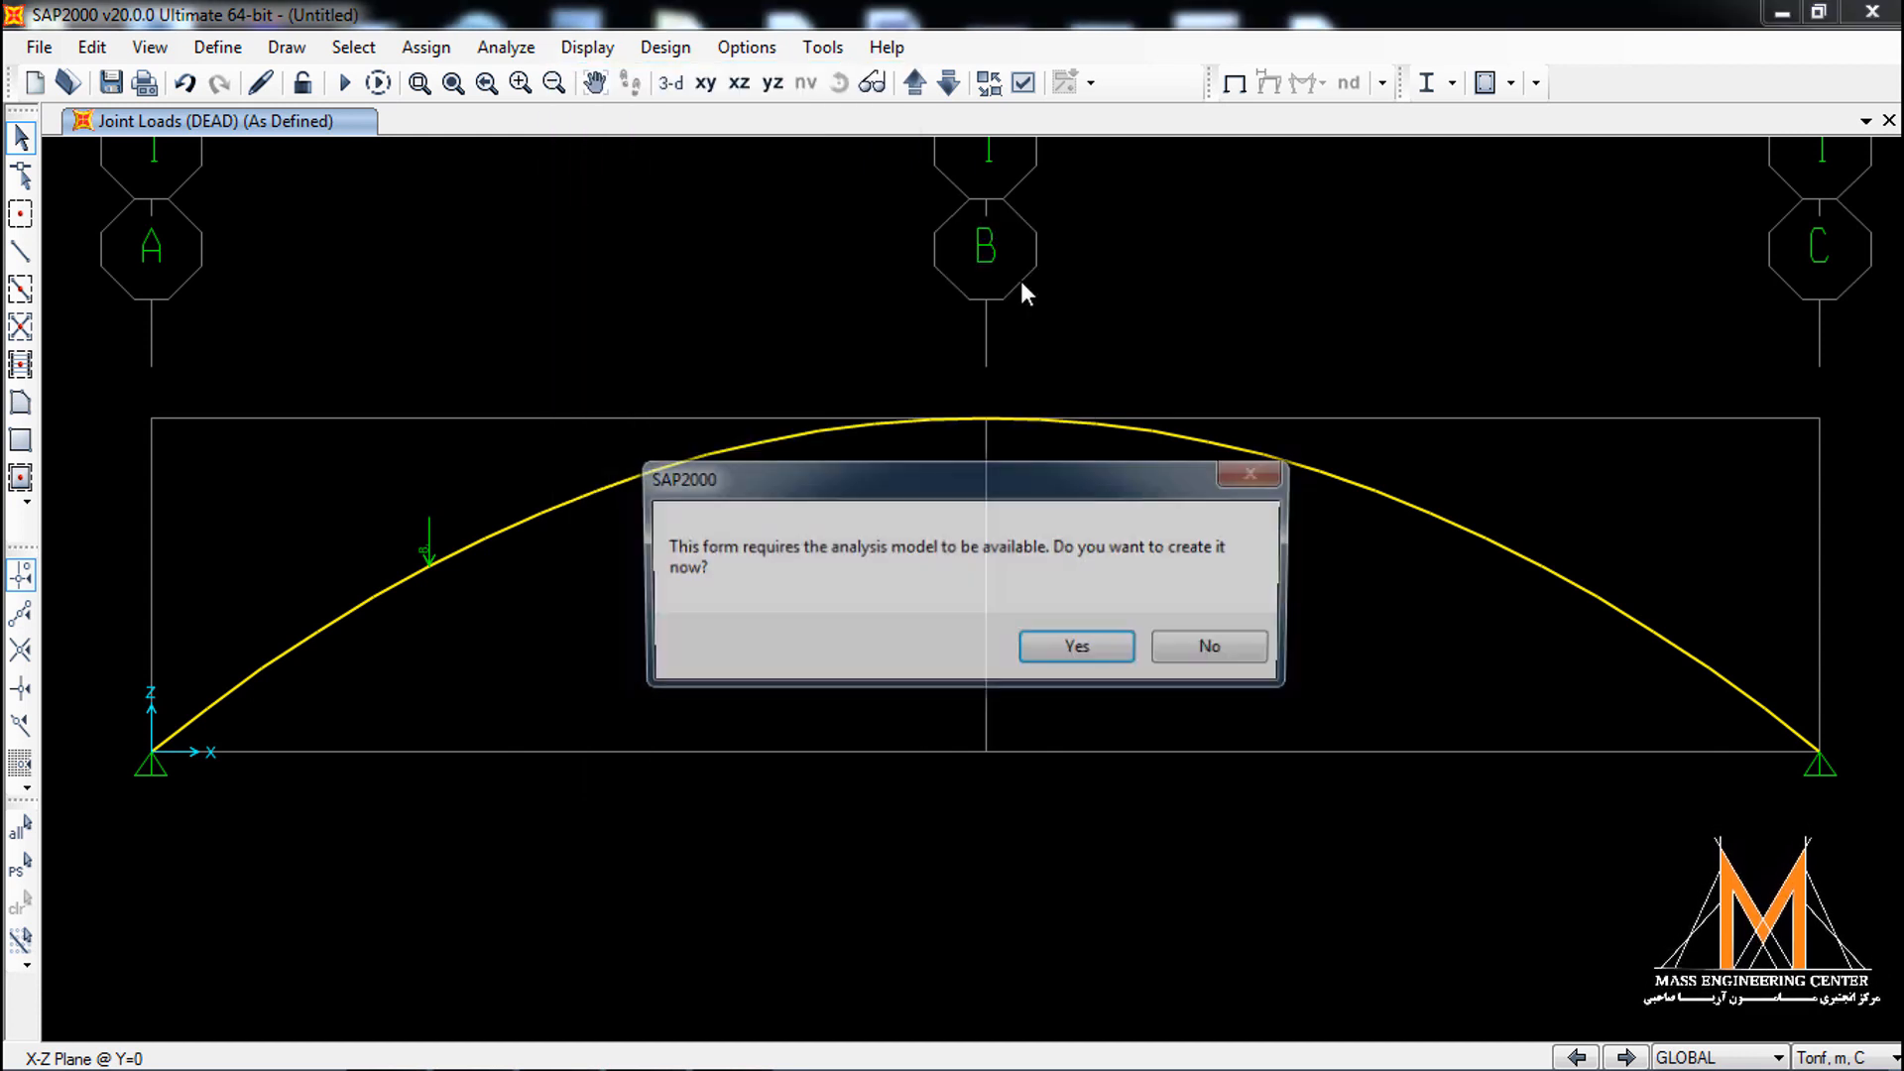
left_click(1119, 645)
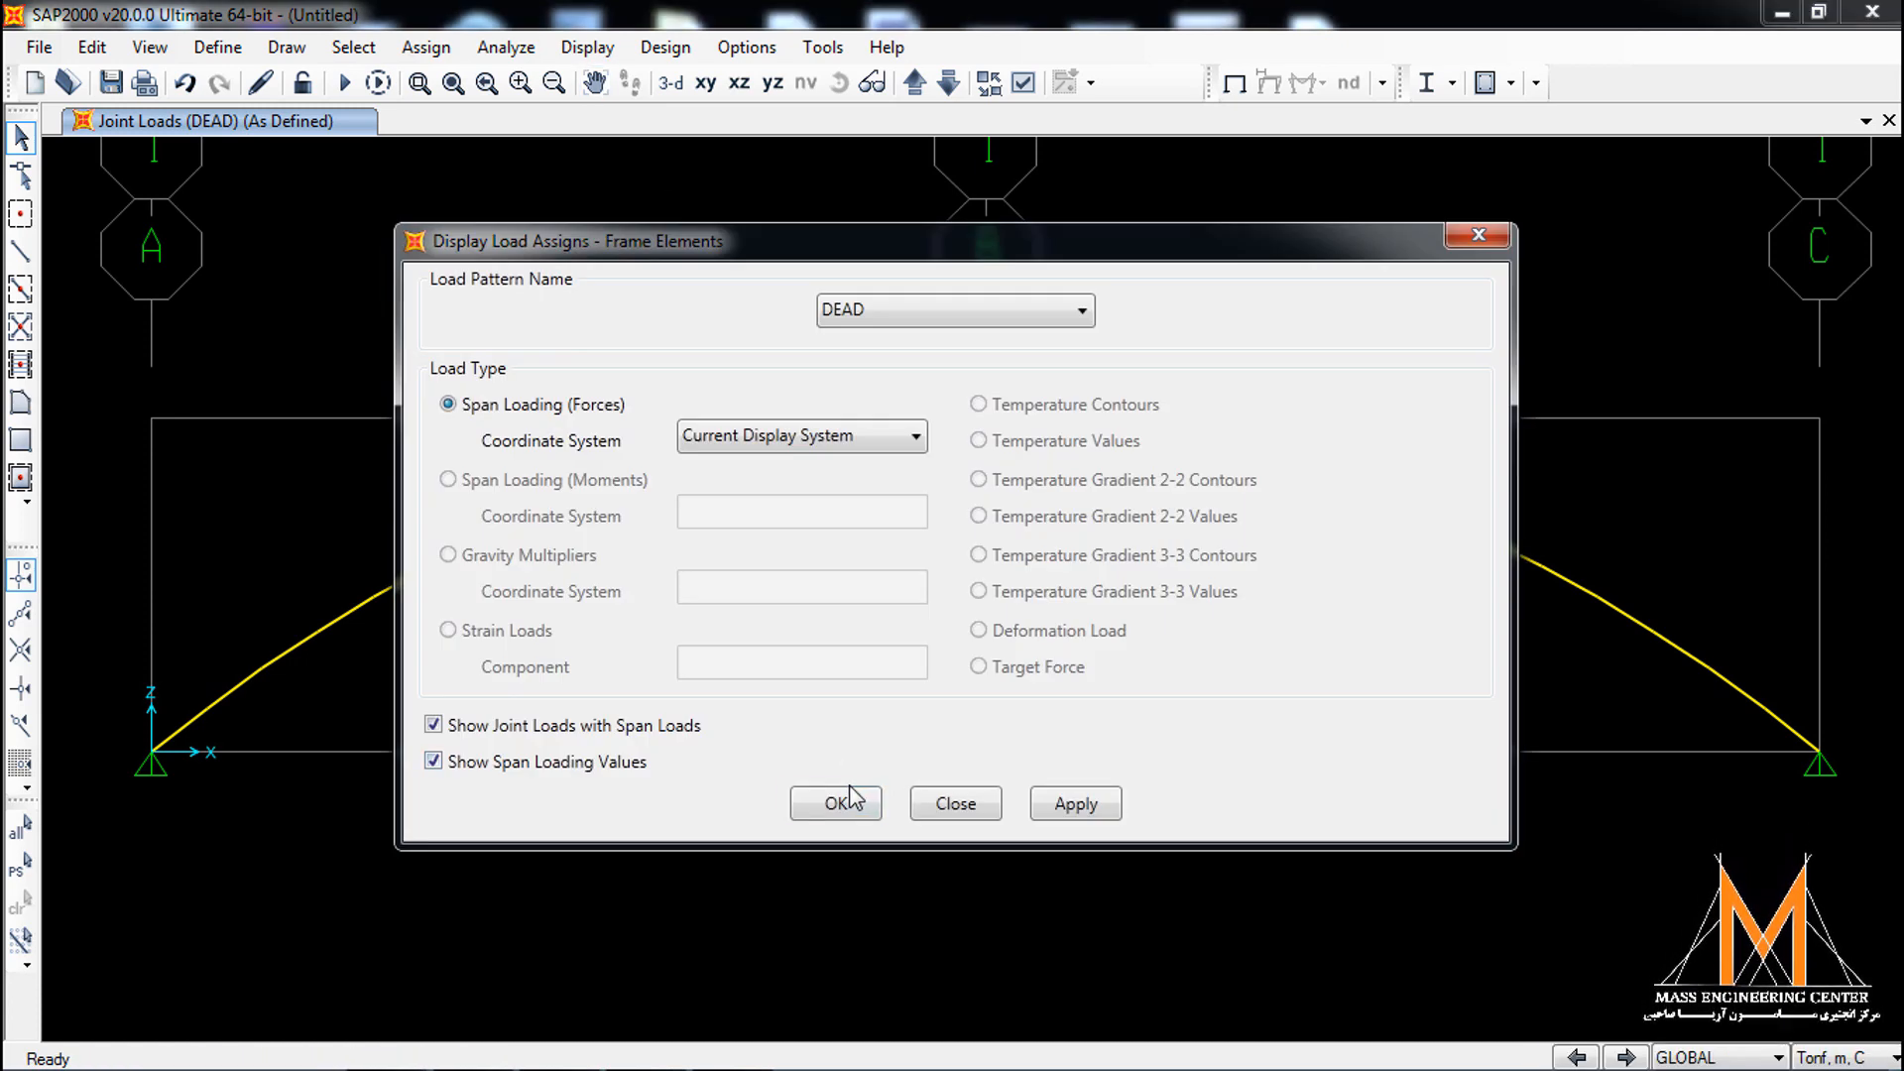
left_click(845, 801)
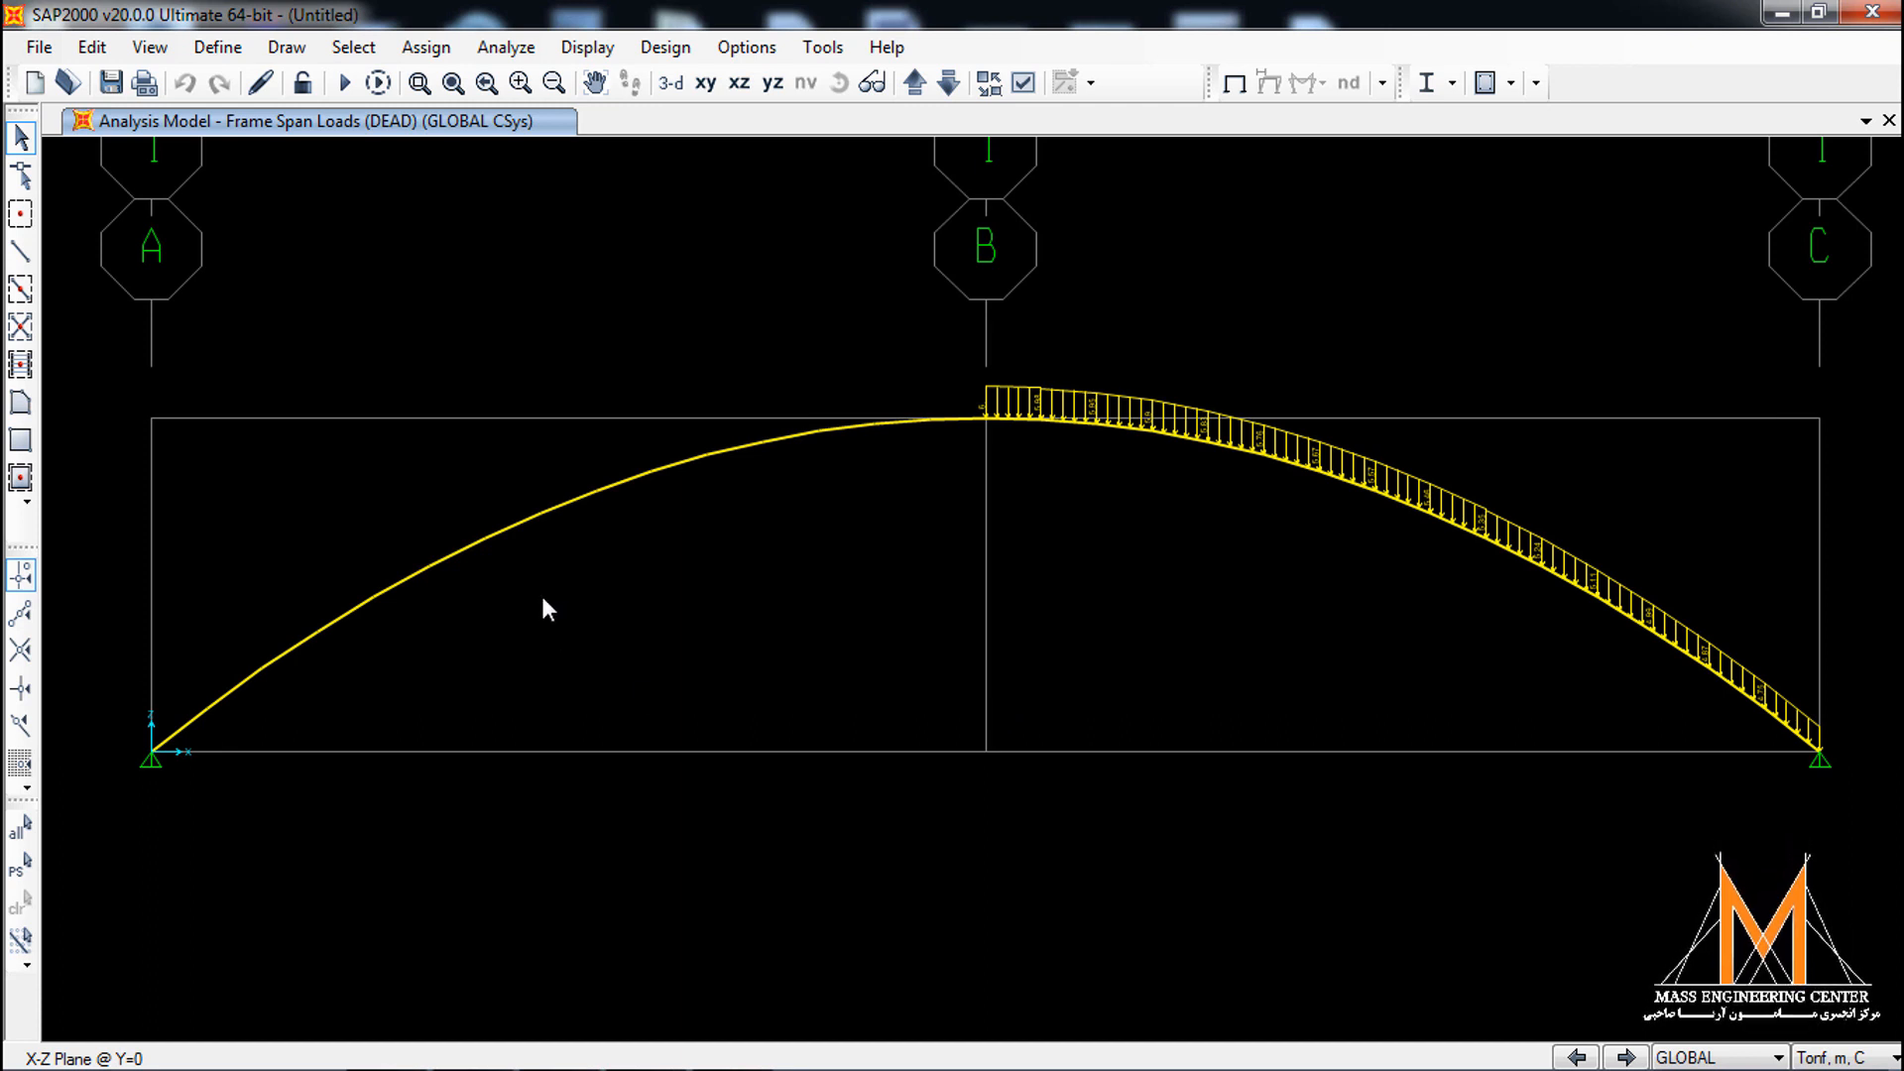
Confirm the analysis options for an XZ plane frame with UX, UZ and RY as the available degrees of freedom.
left_click(506, 46)
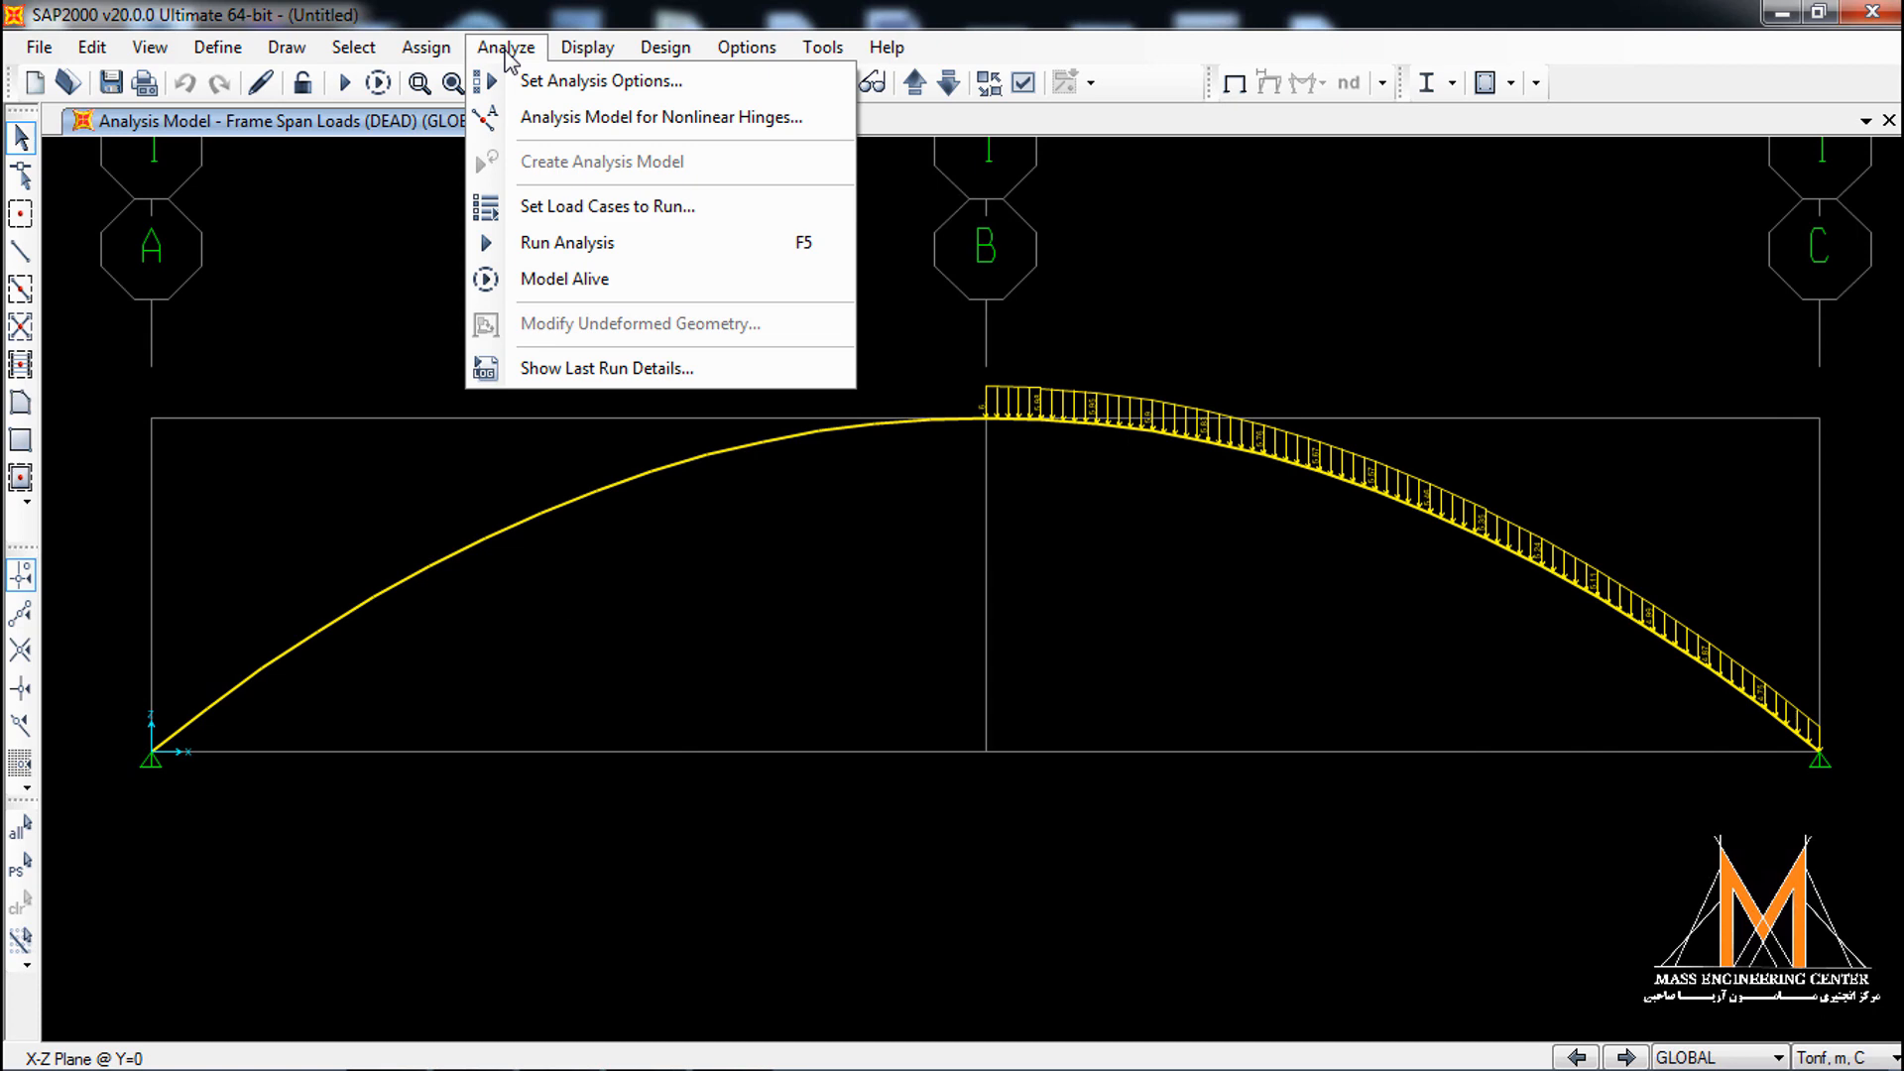
left_click(555, 77)
left_click(1198, 424)
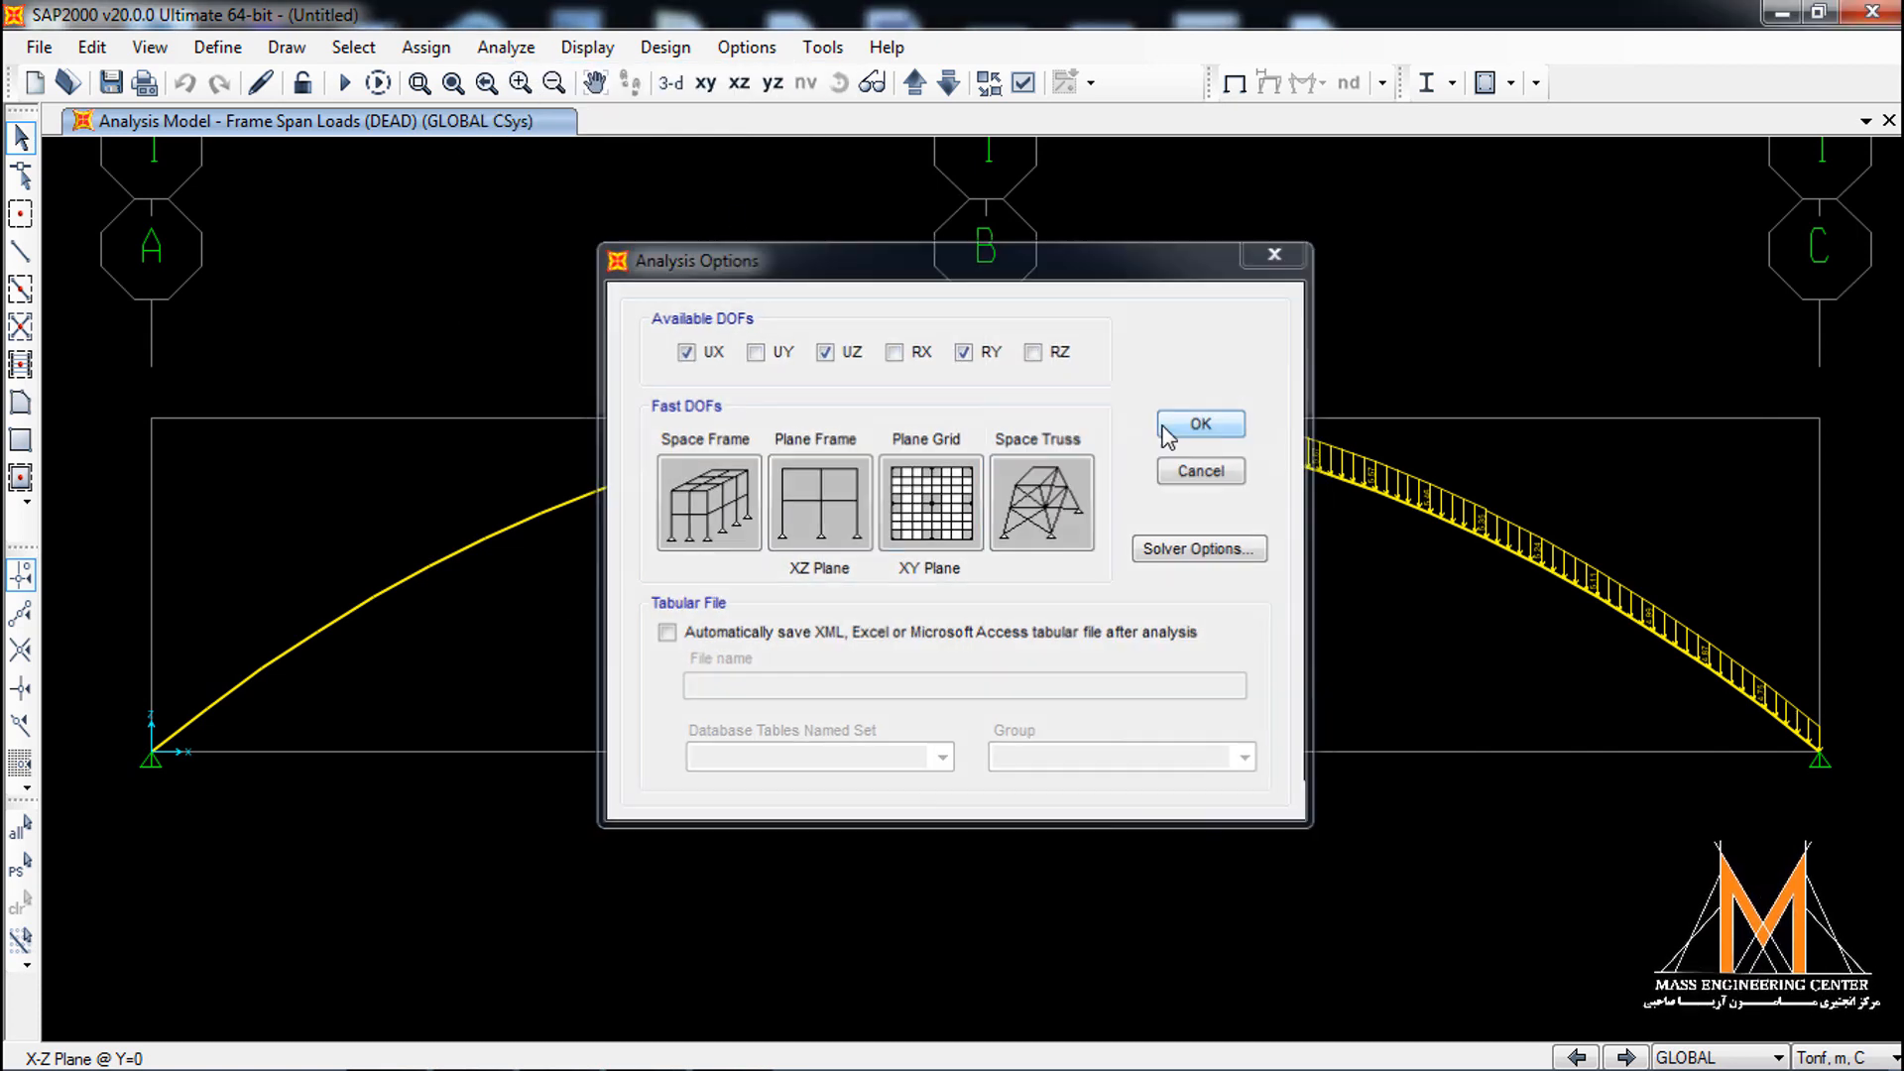
Run the analysis for the DEAD and MODAL cases, saving the model as "2 hinged arch analysis".
left_click(506, 46)
left_click(580, 243)
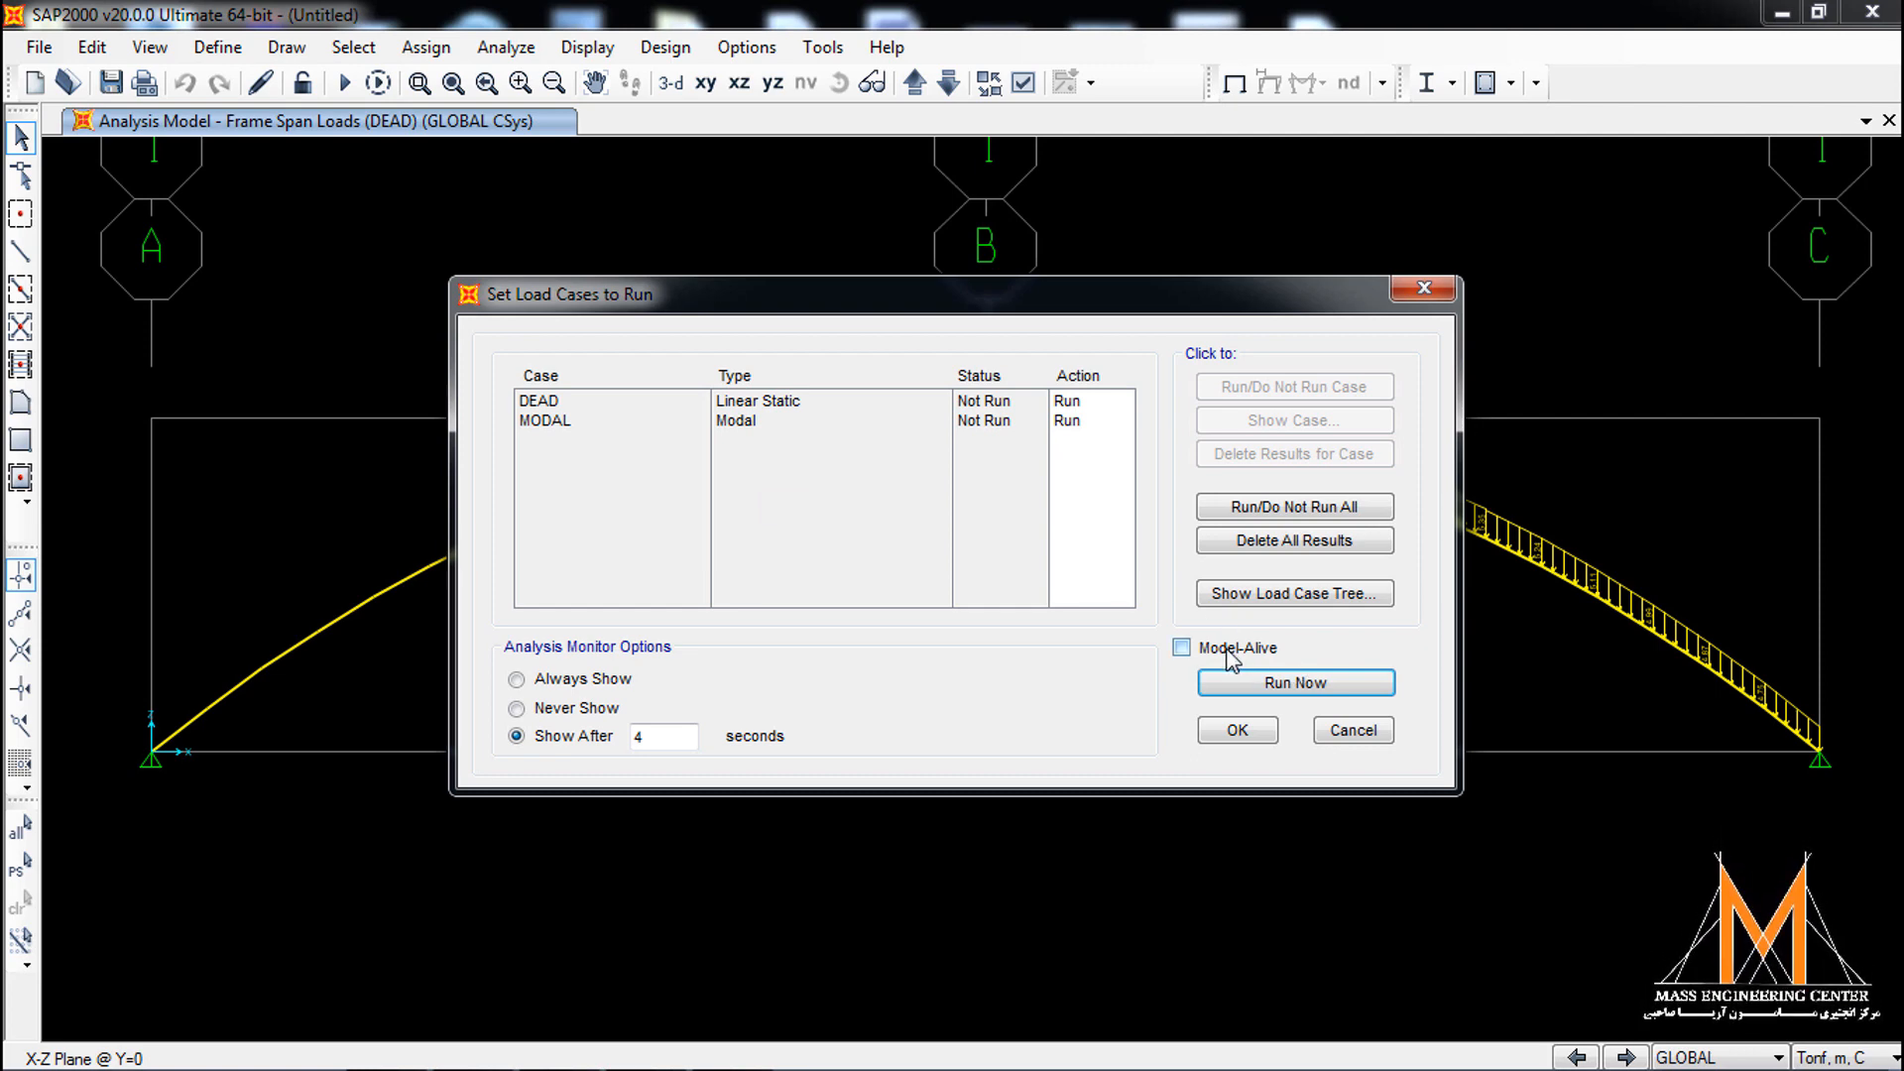
left_click(1282, 682)
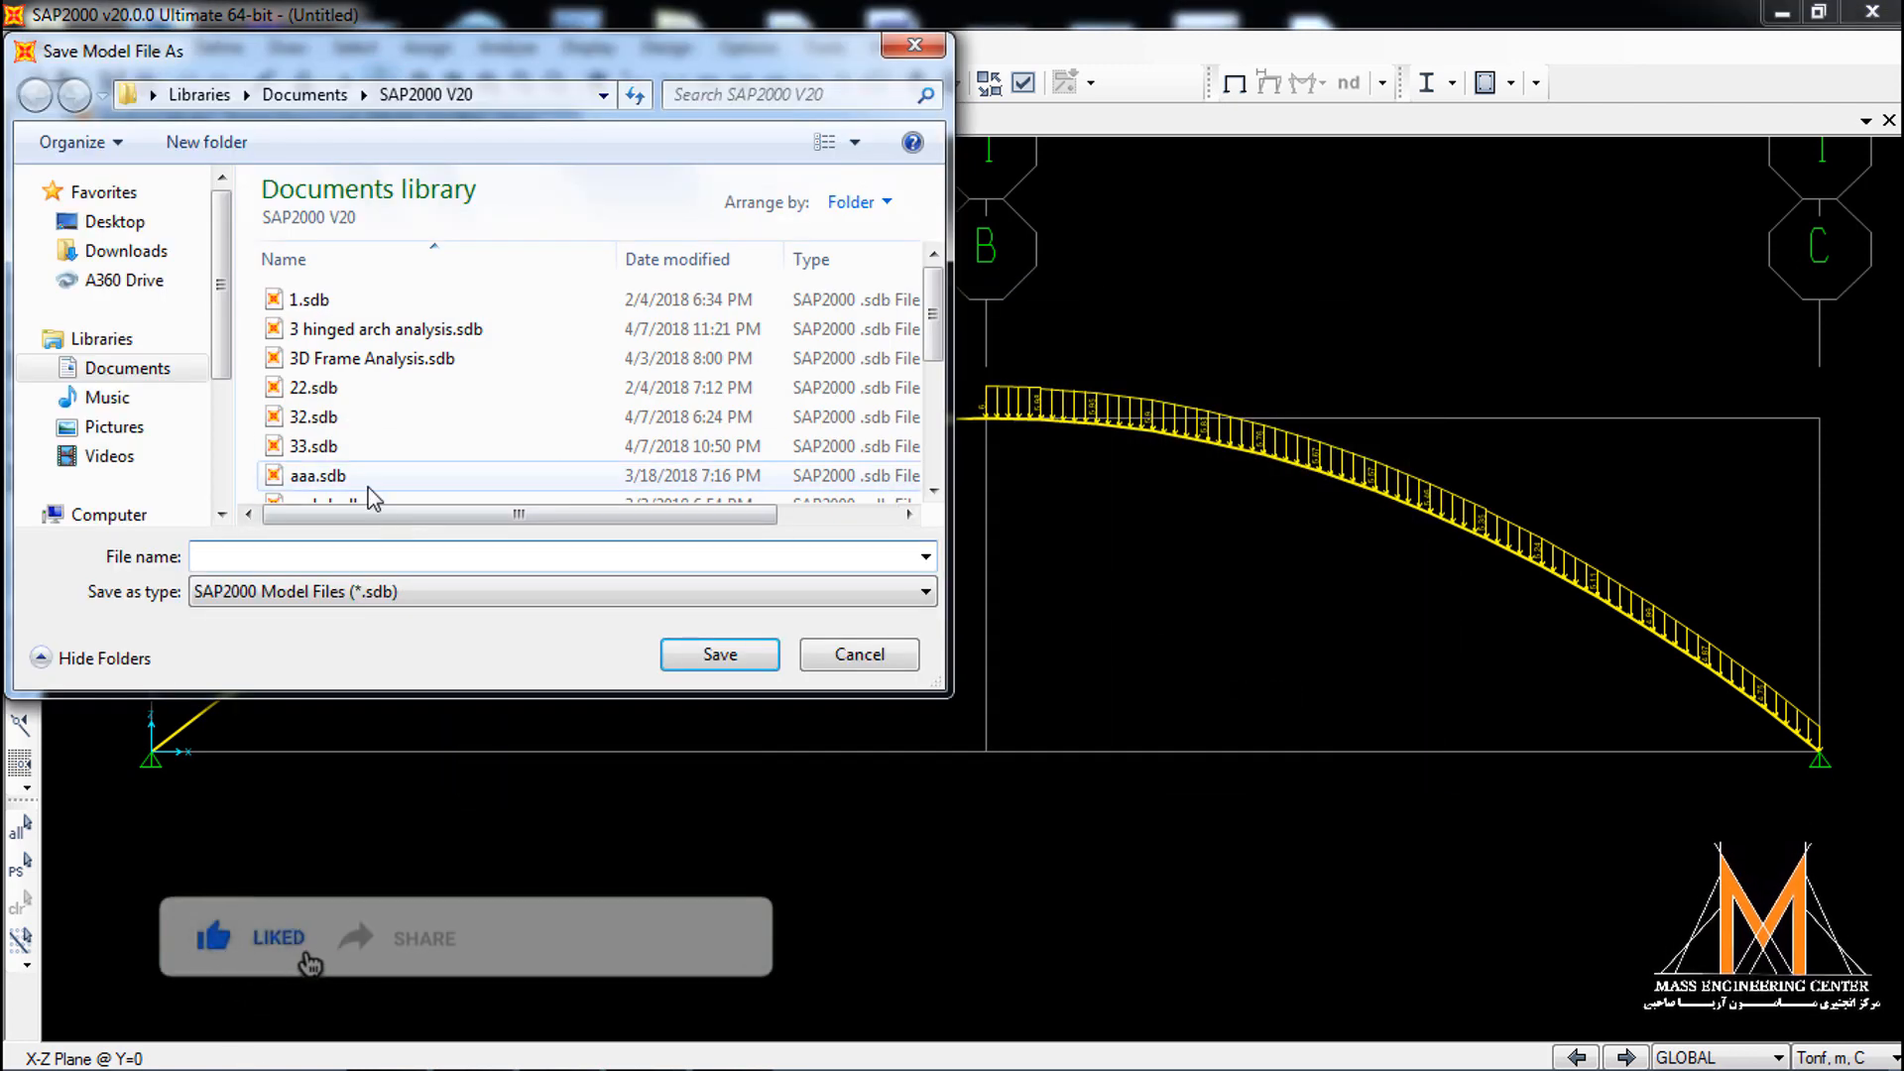
type("2 hinged arch analysis")
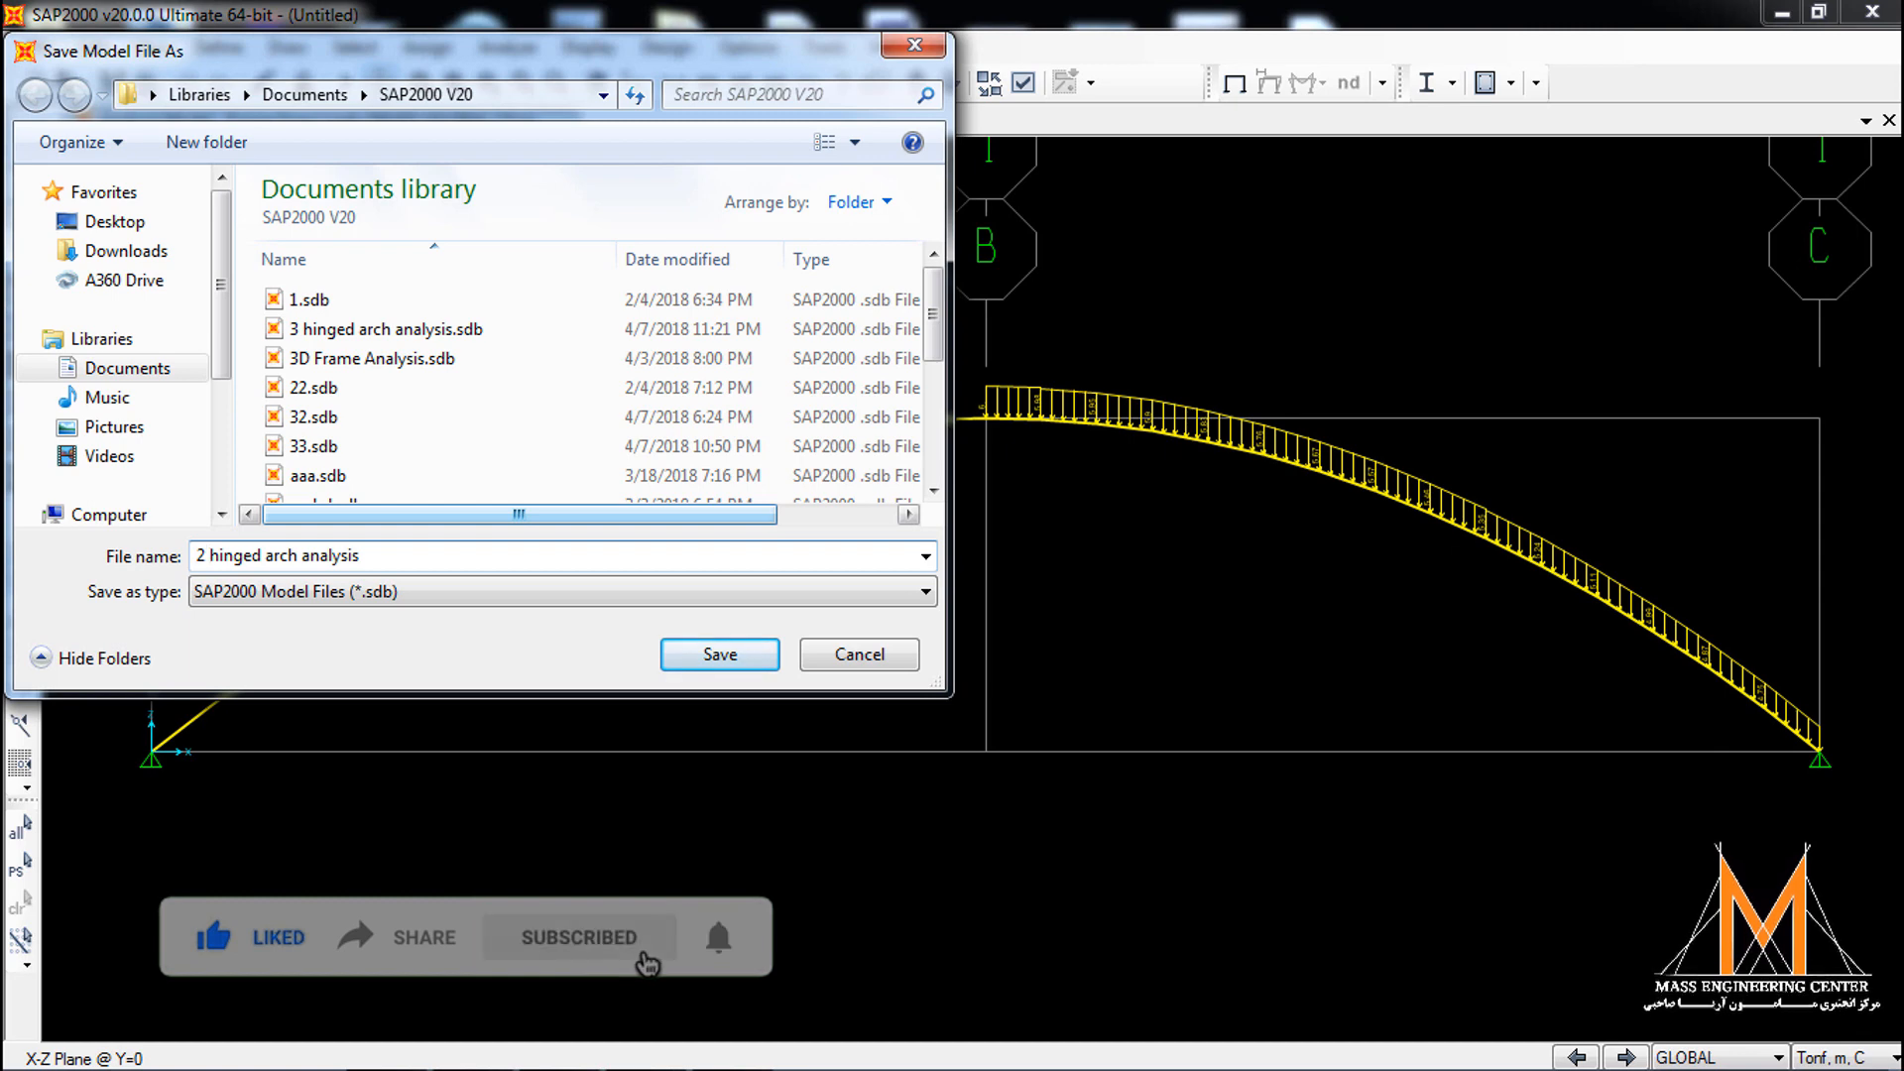
left_click(700, 657)
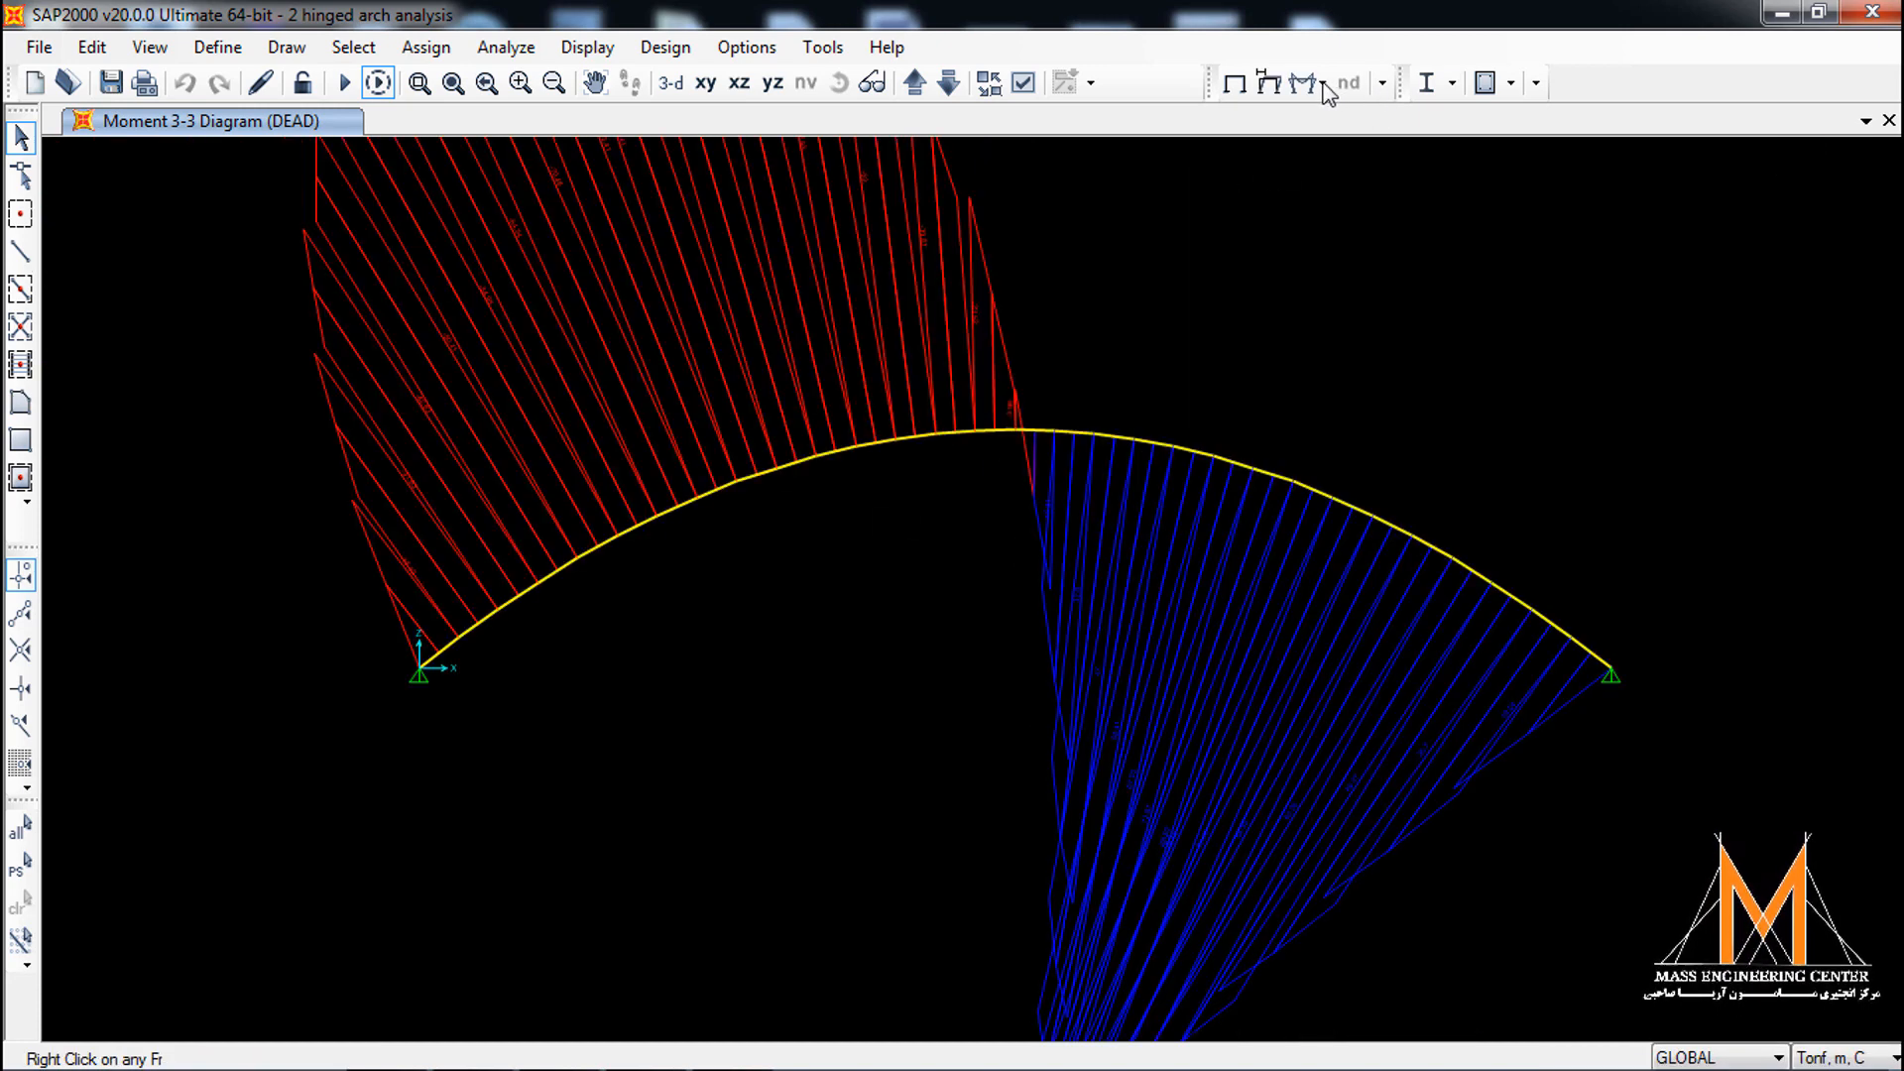
Redisplay the DEAD Moment 3-3 diagram of the arch with a user-defined scale factor of 0.025 and values shown.
left_click(1323, 85)
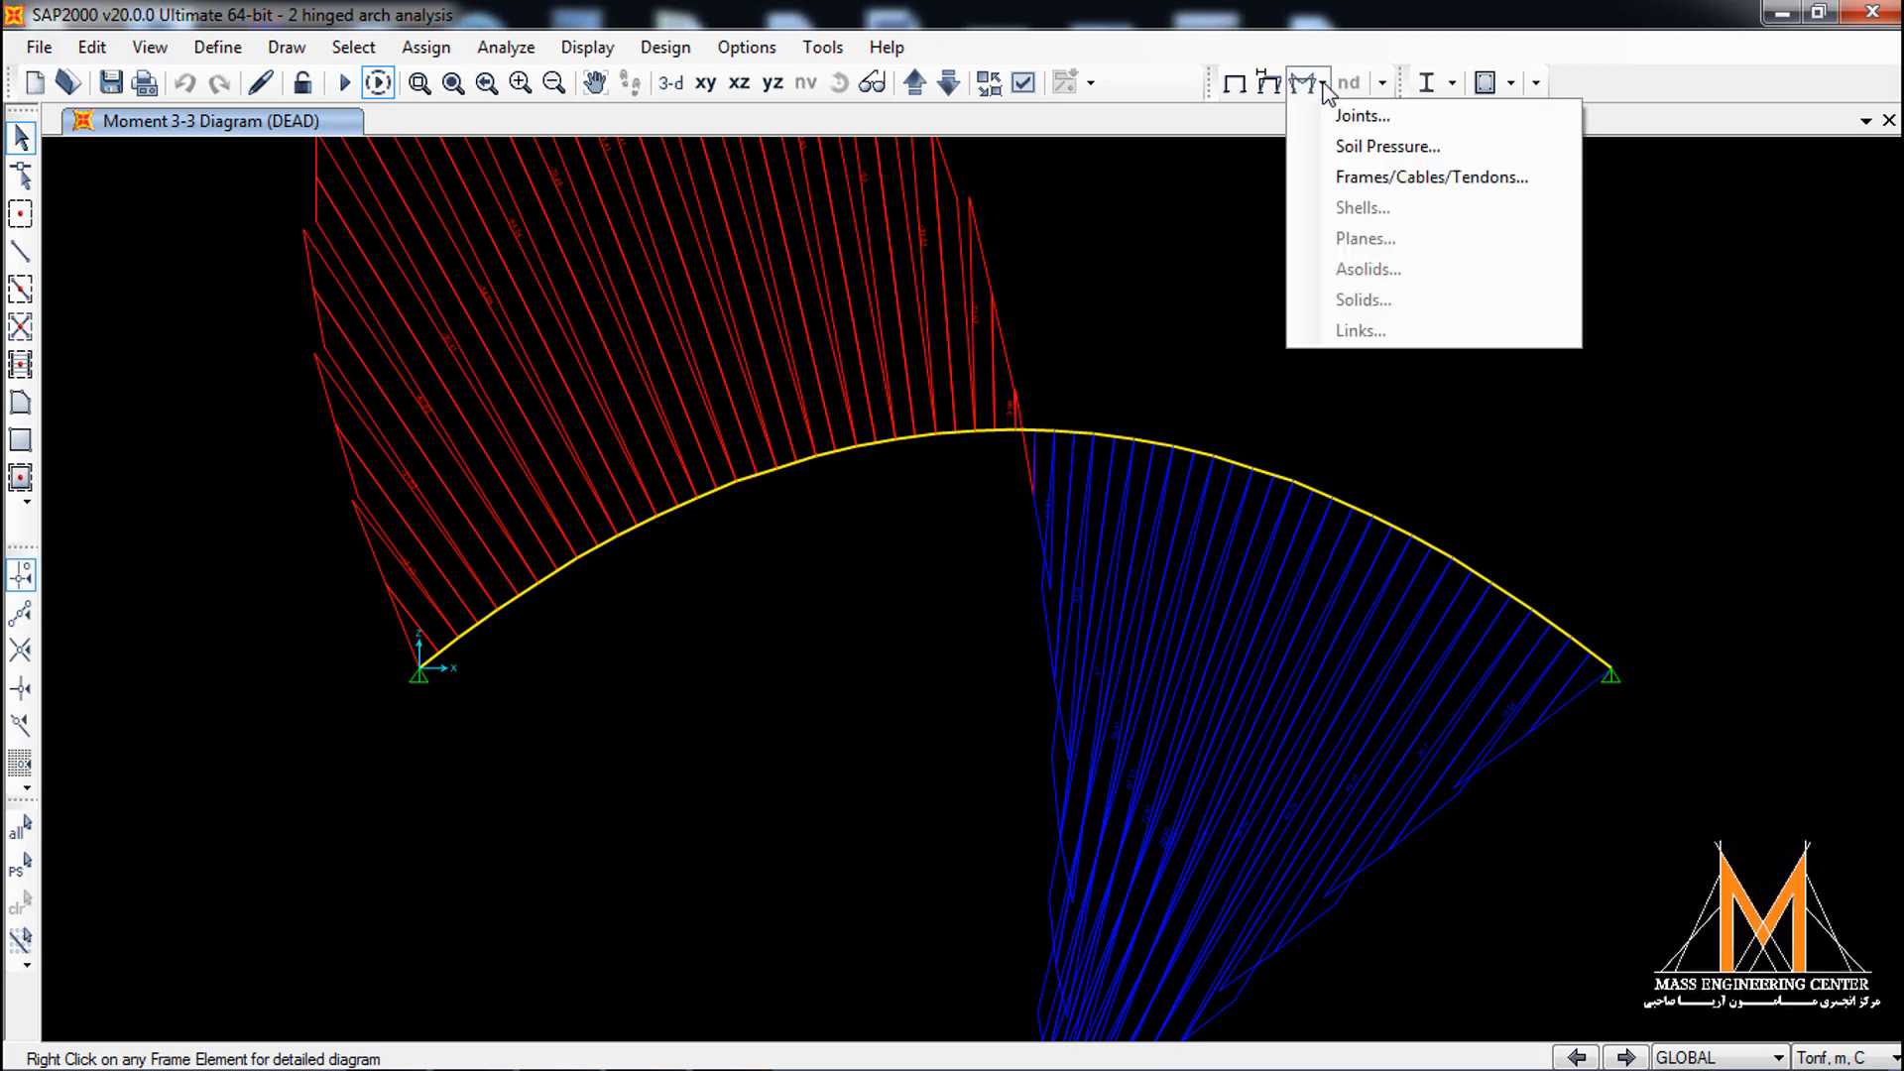
left_click(1358, 177)
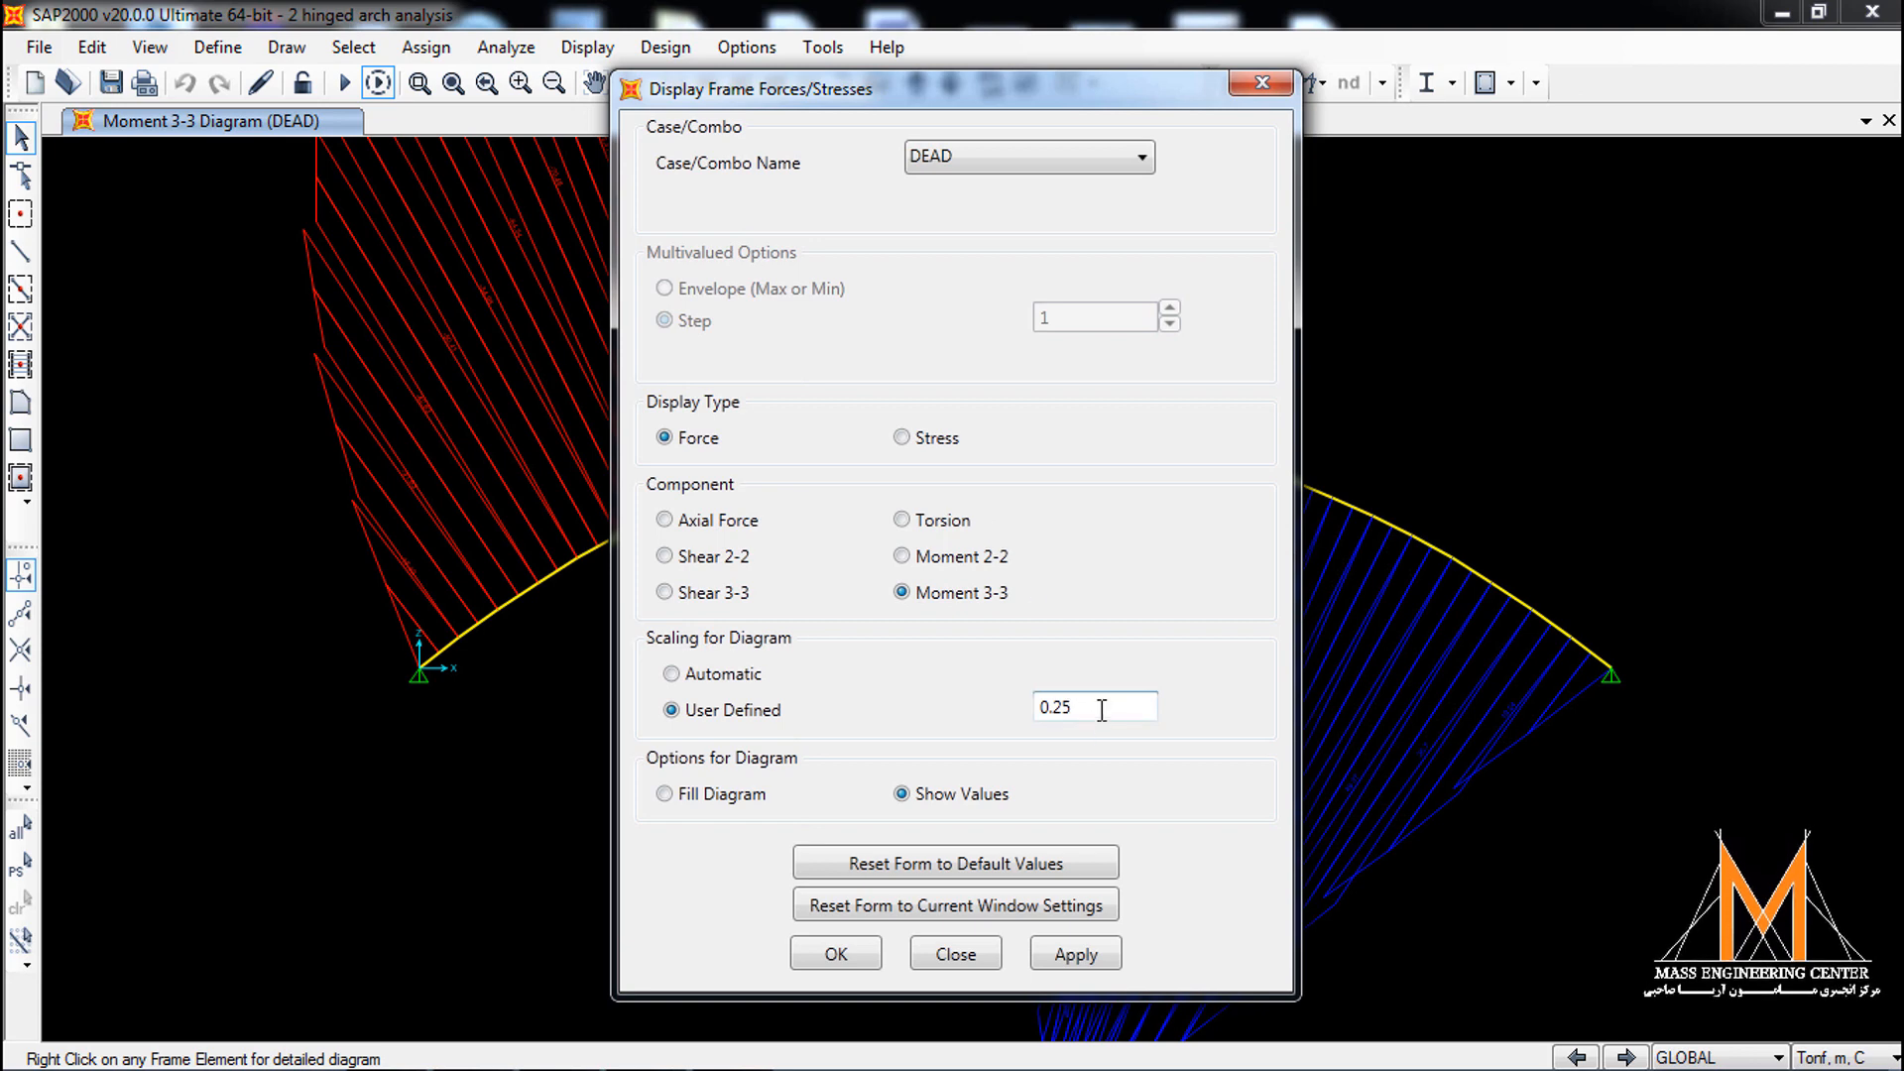
double_click(1101, 710)
type("0")
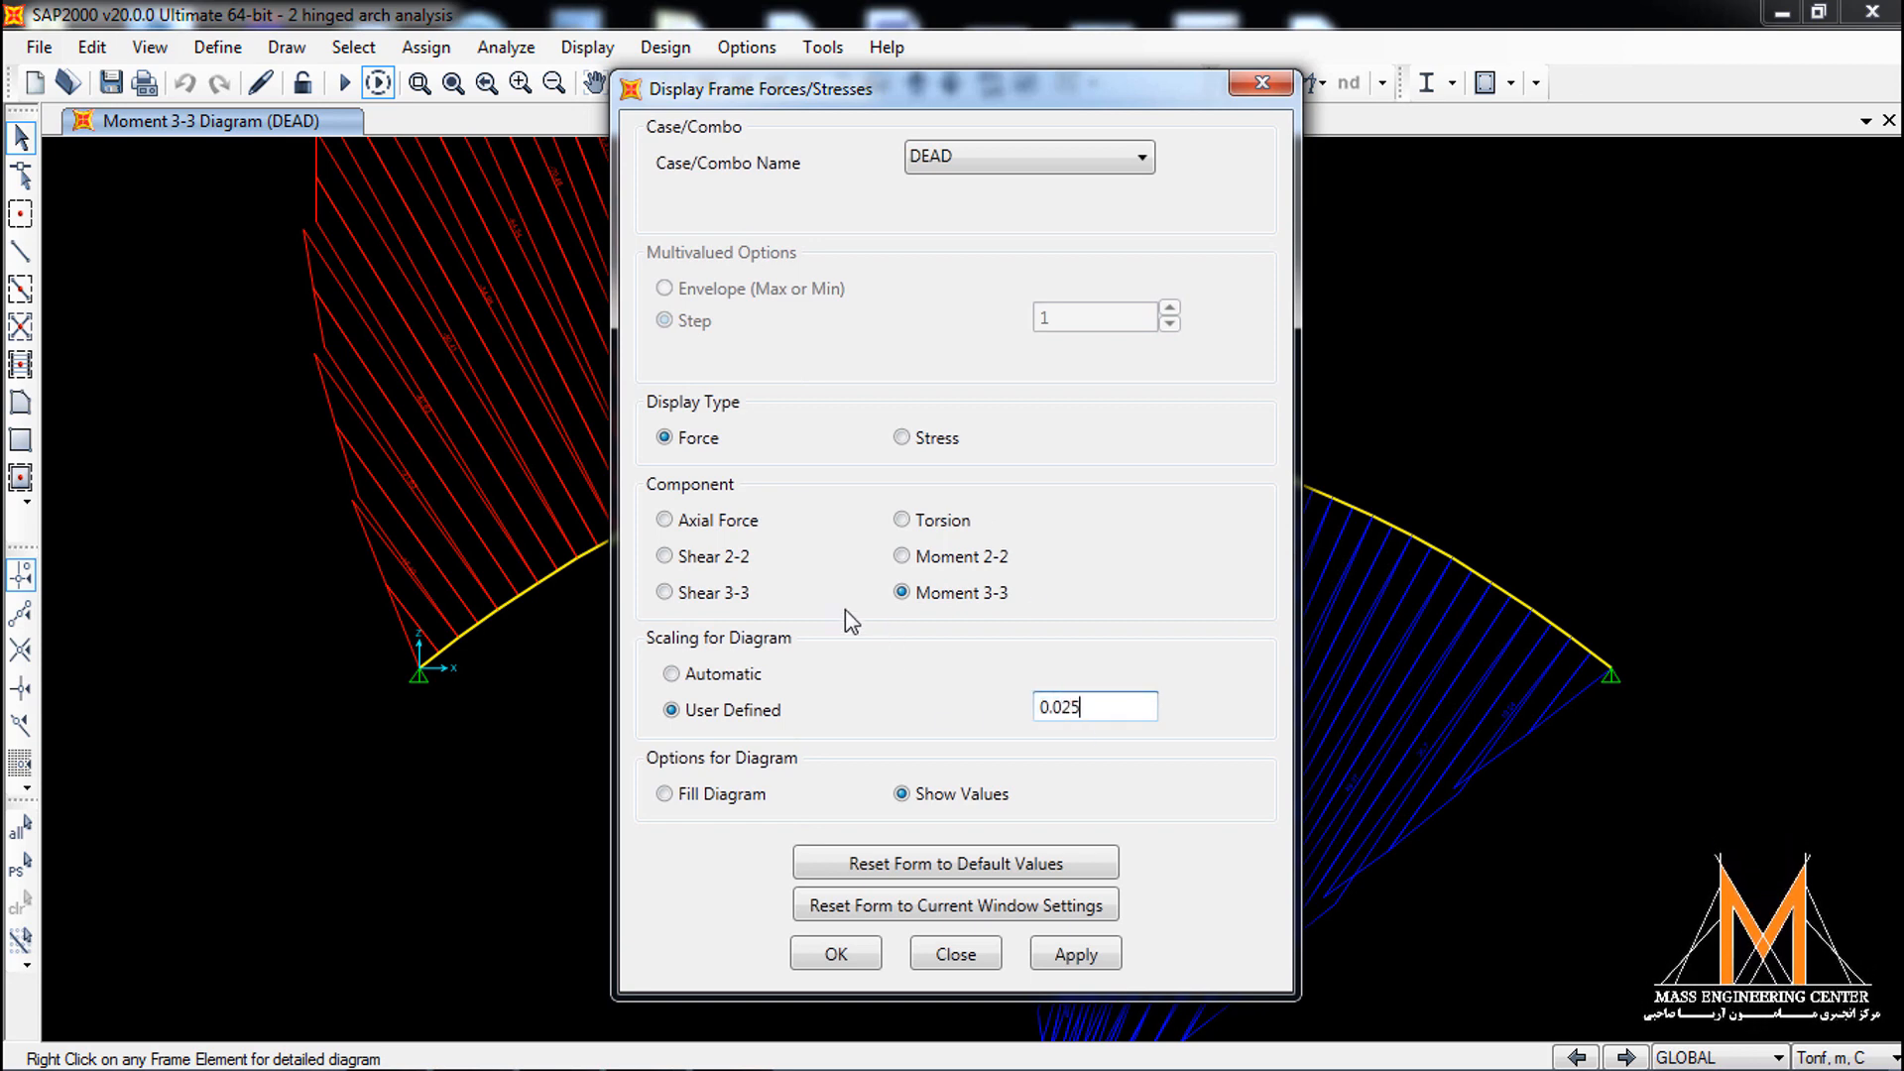
left_click(1075, 954)
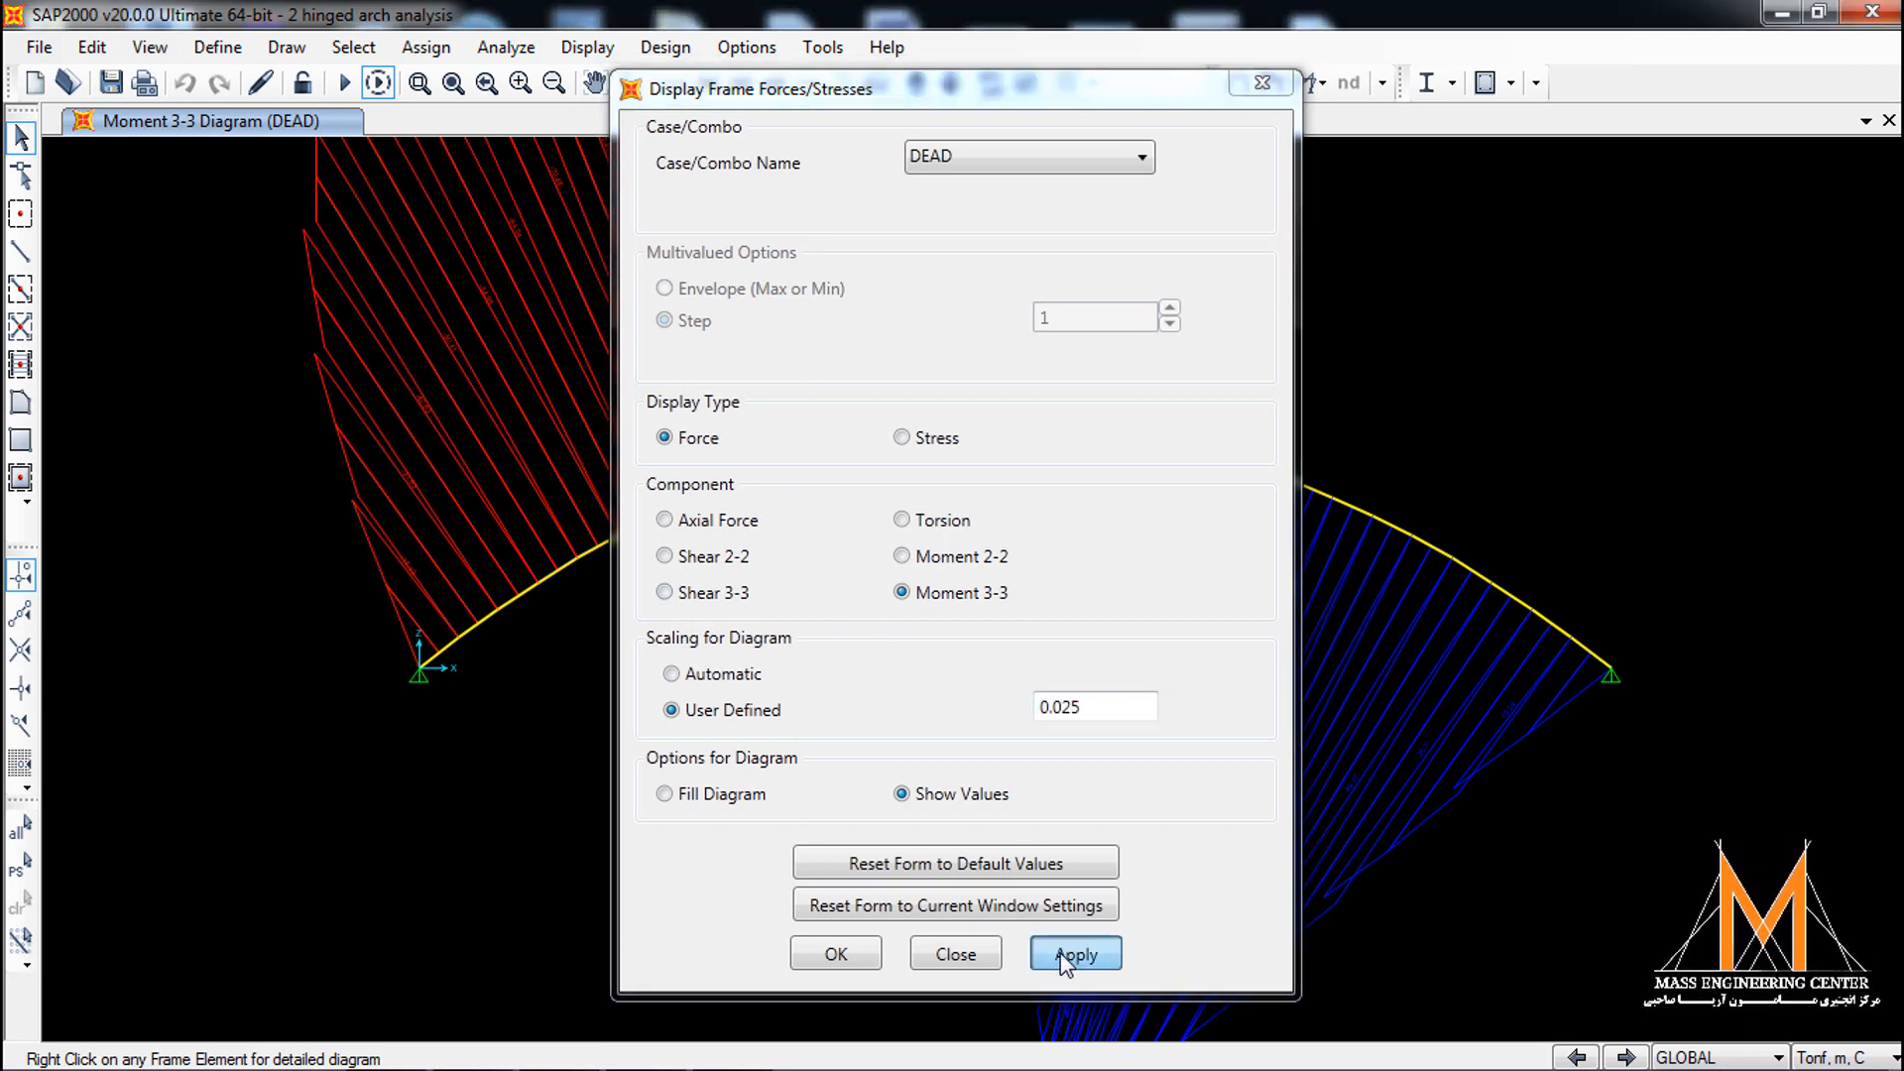
left_click(817, 952)
scroll(616, 515, "up", 1)
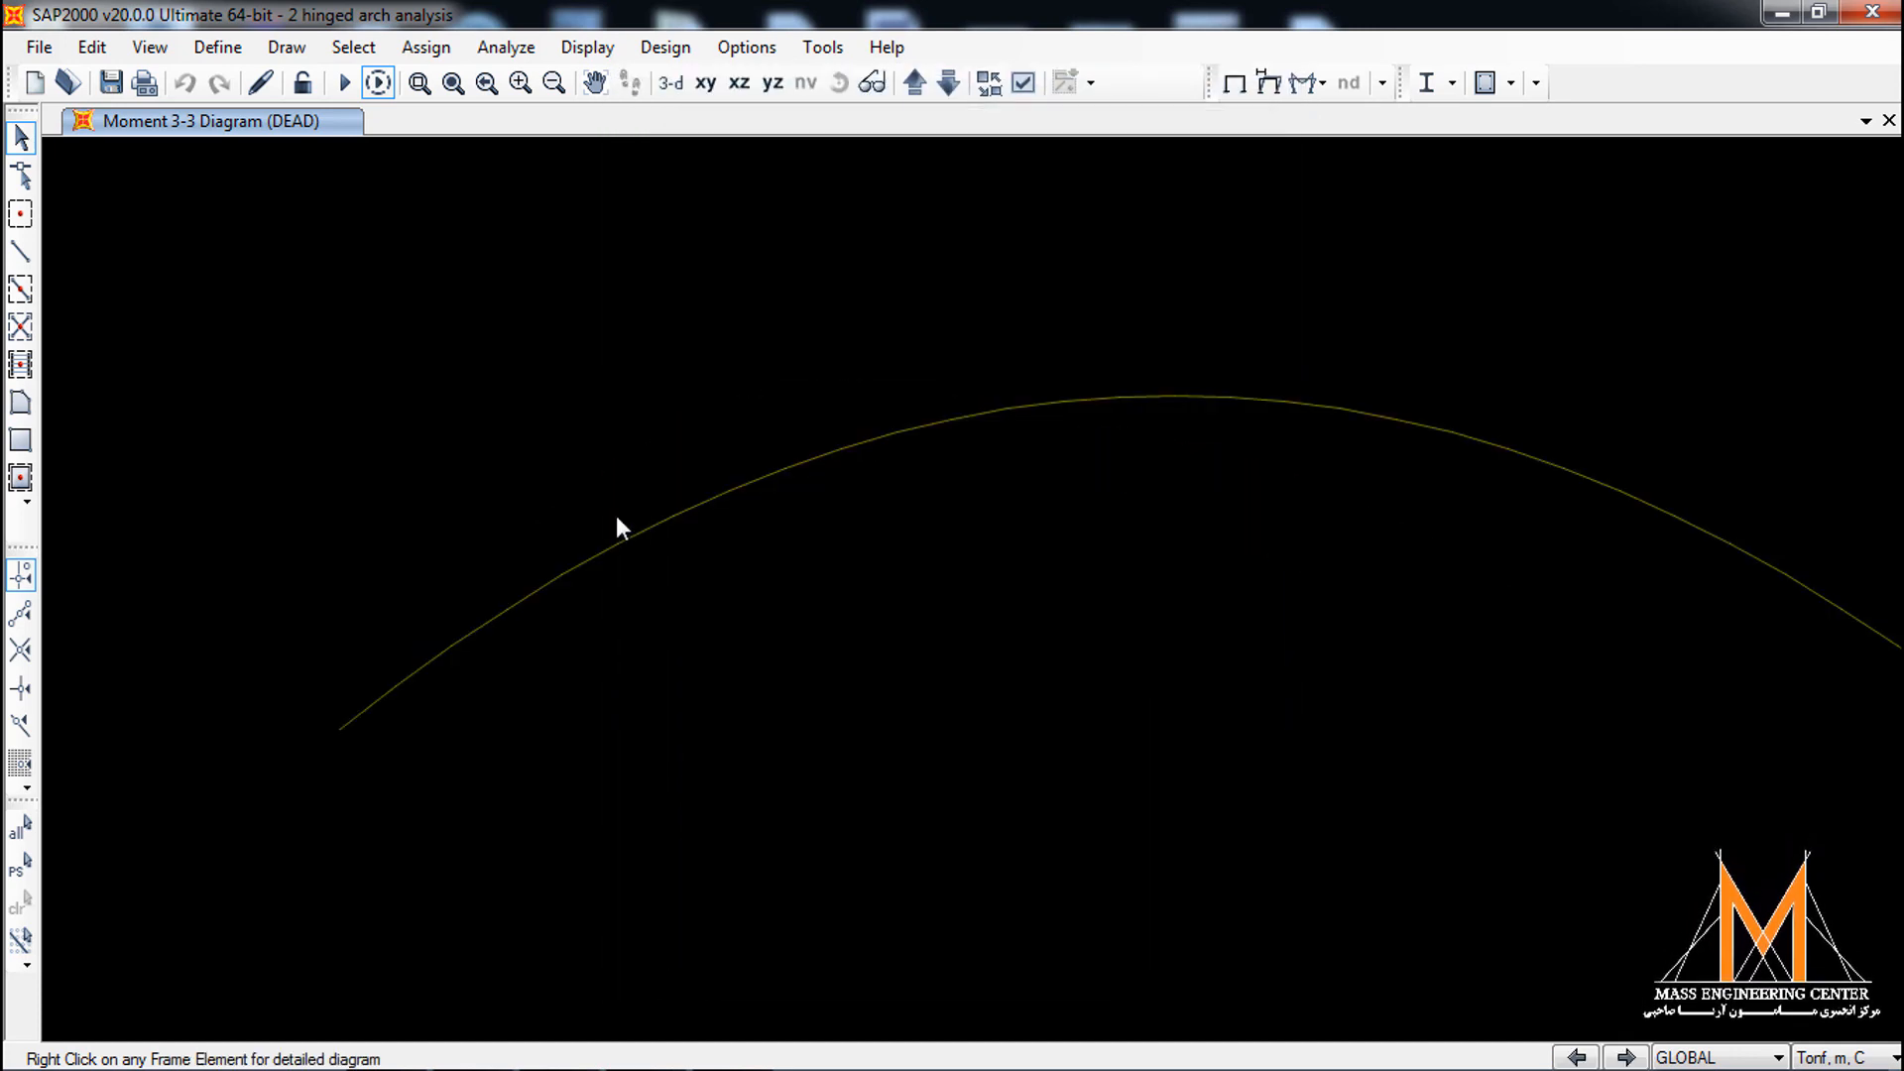
scroll(616, 514, "up", 1)
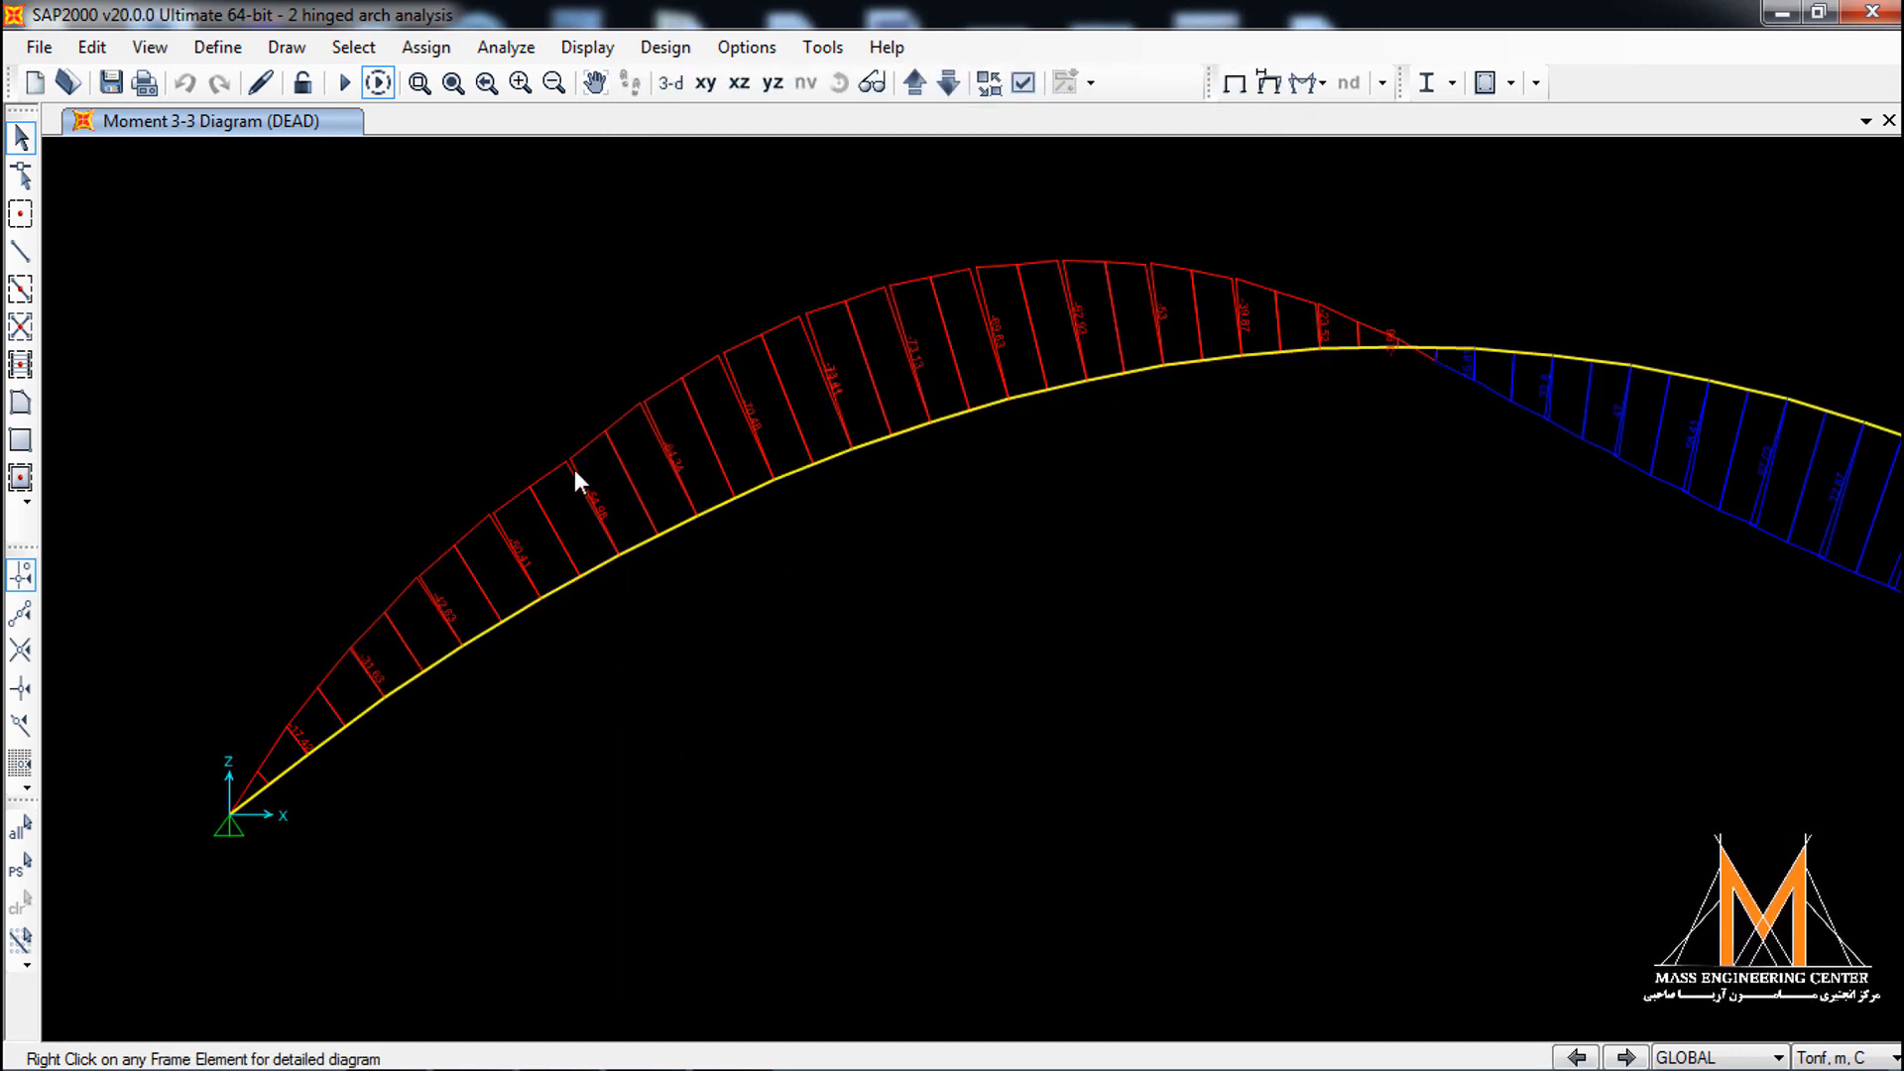
scroll(574, 468, "down", 1)
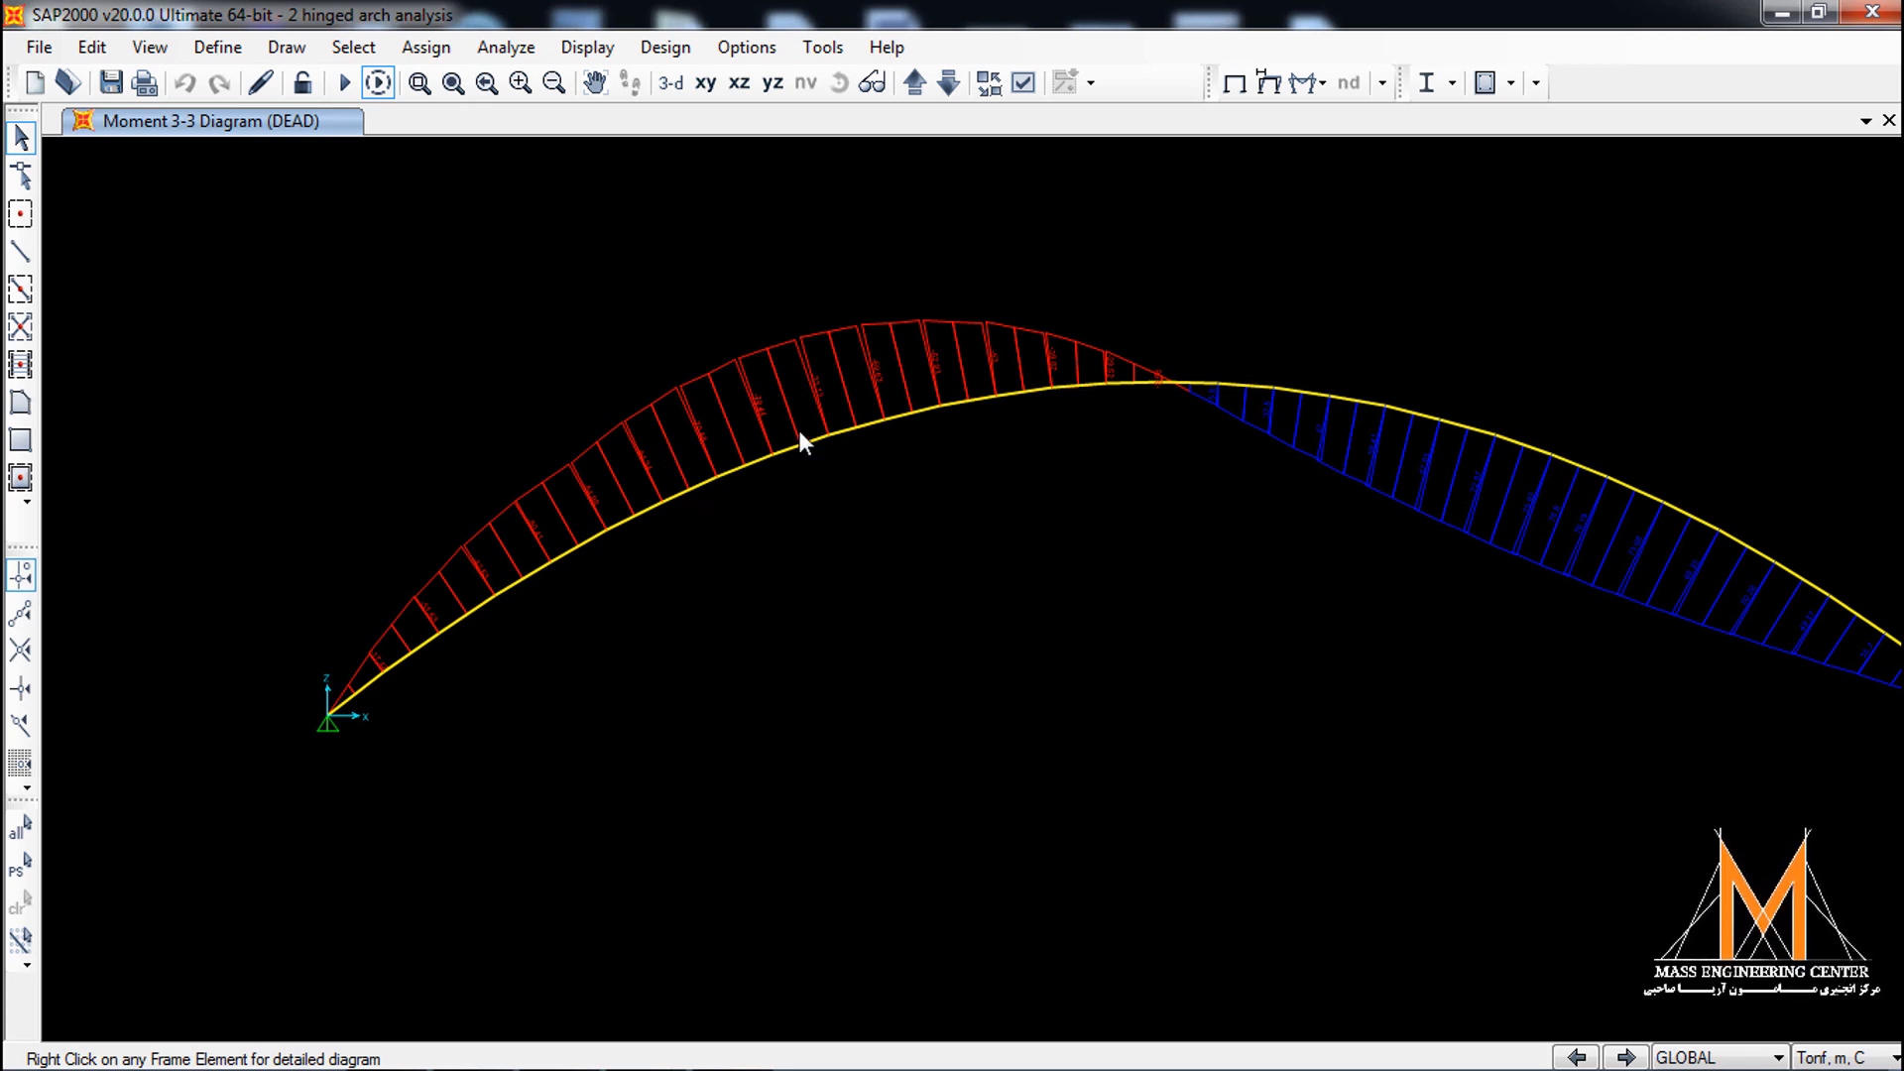
left_click(760, 462)
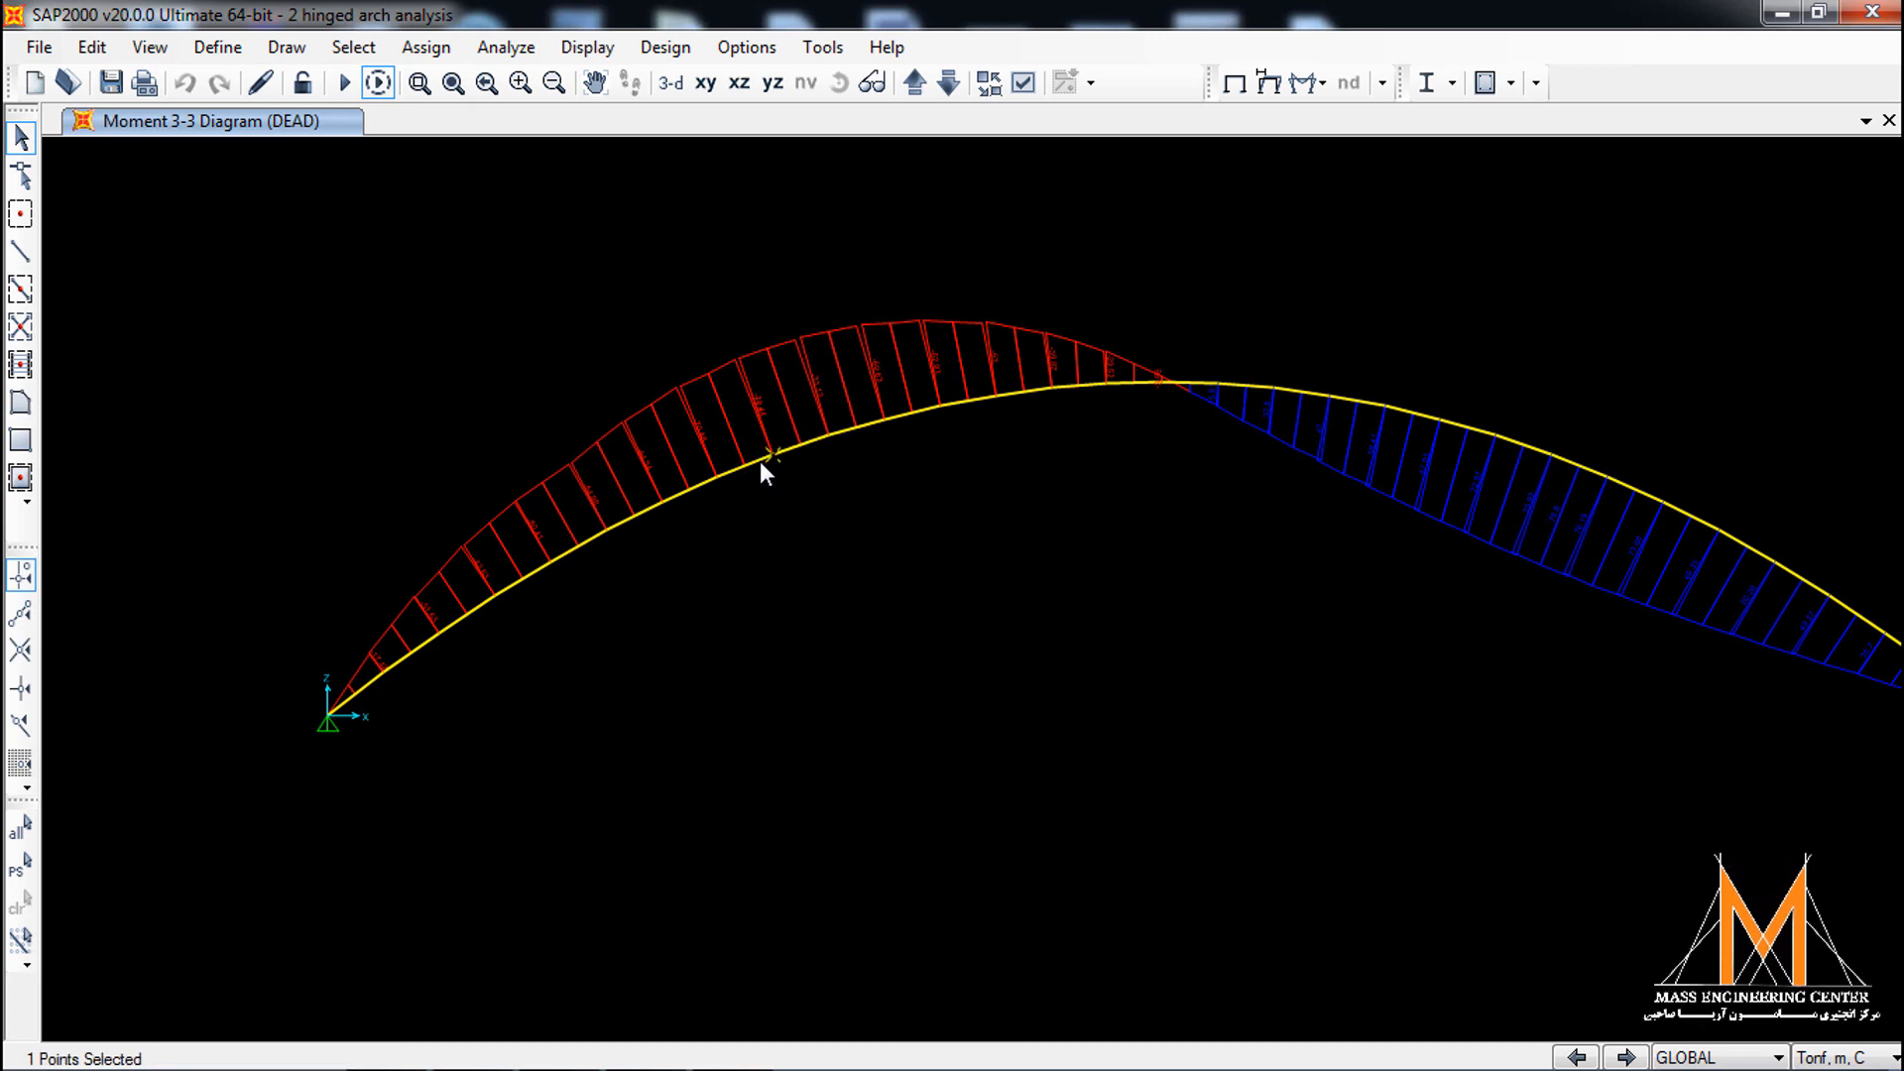
right_click(761, 463)
left_click(746, 460)
right_click(746, 460)
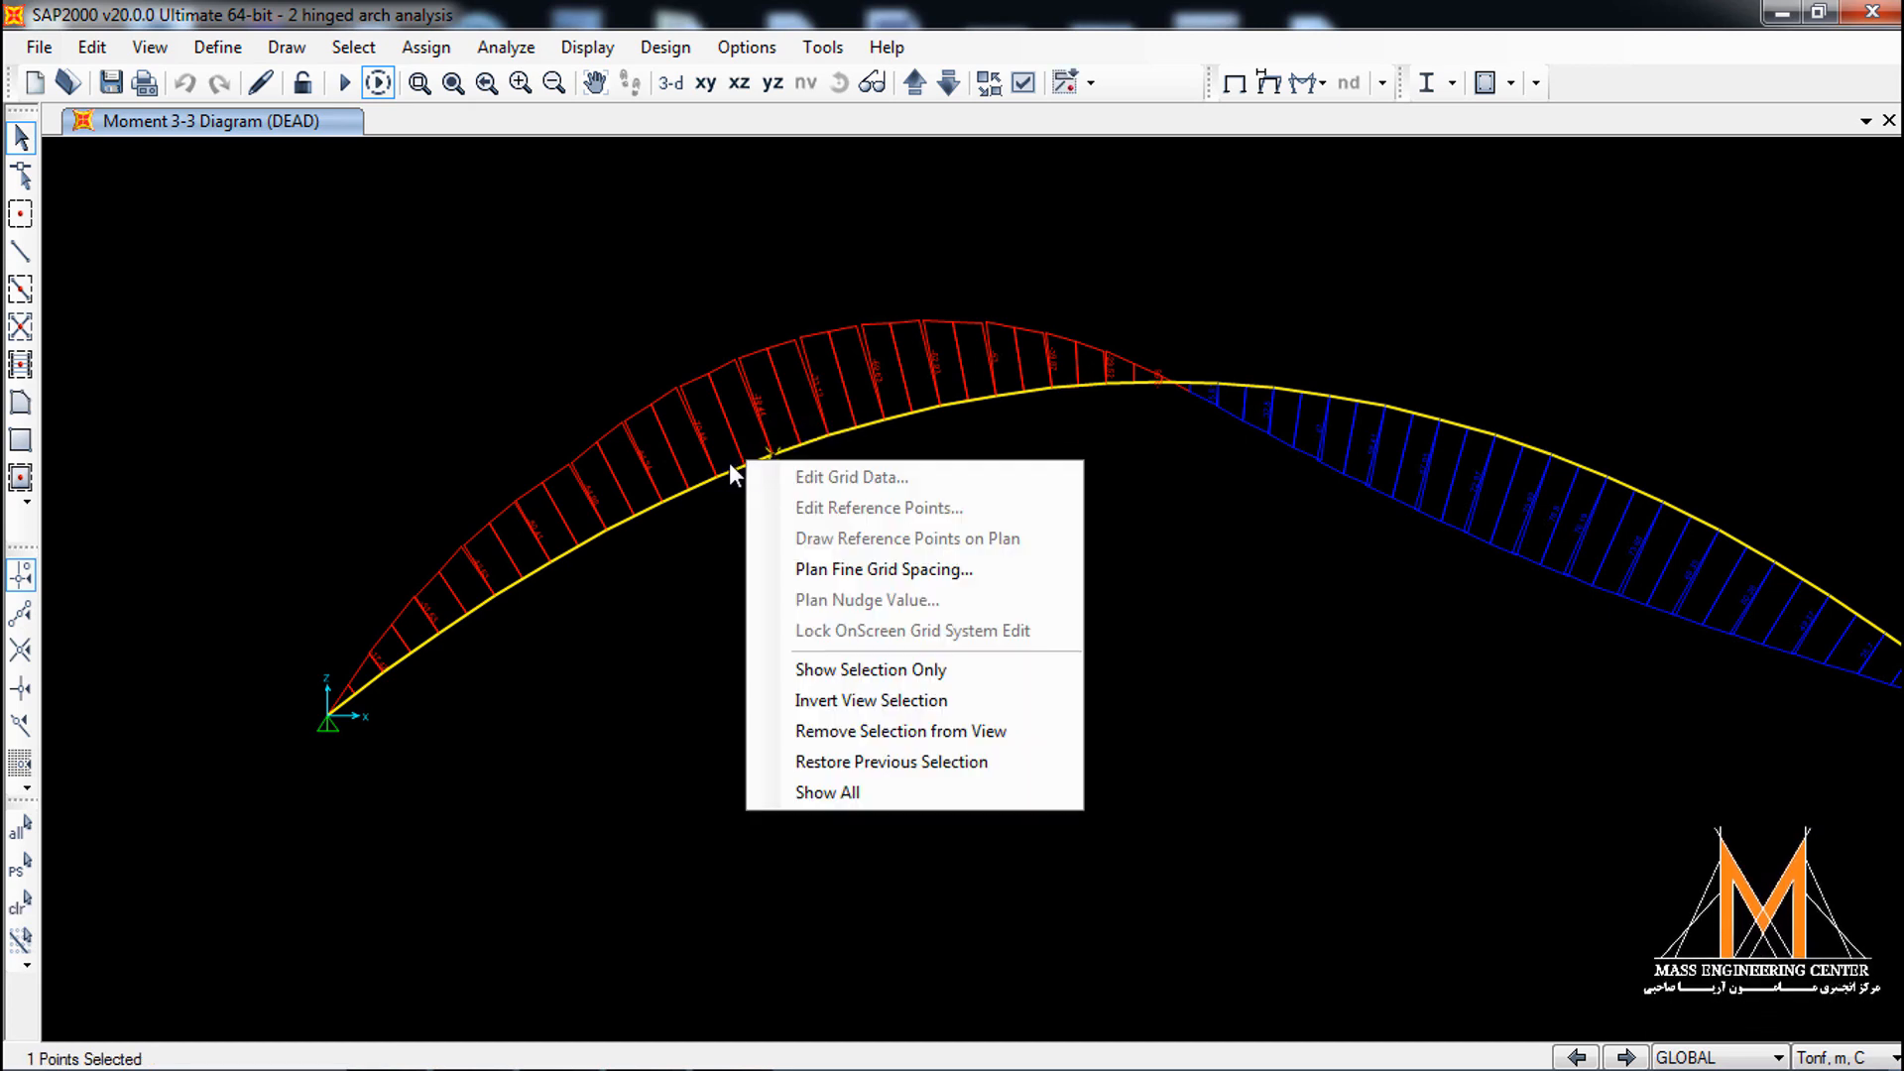
left_click(555, 369)
Inspect the detailed DEAD force diagrams of frame object 9 on the arch's rising half, scrolling for shear and moment values along its length.
left_click(453, 82)
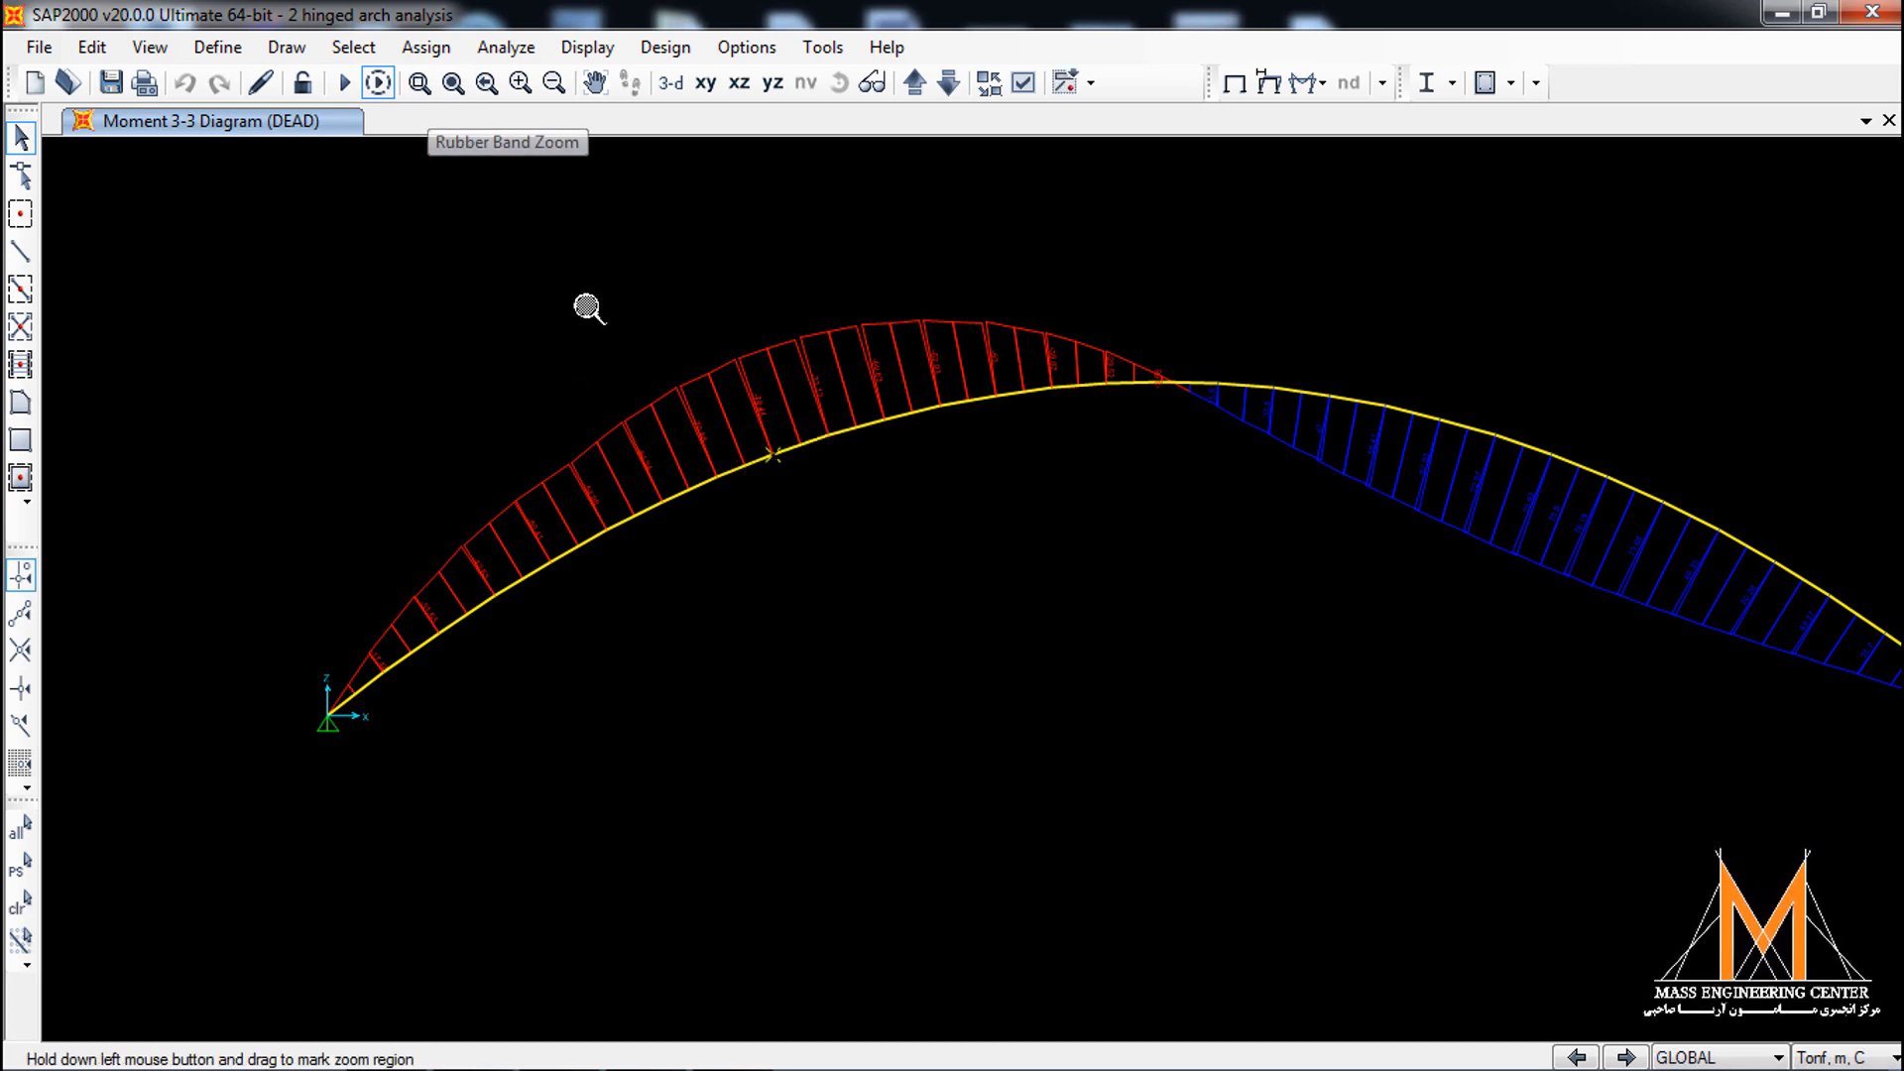
left_click_drag(769, 399, 667, 509)
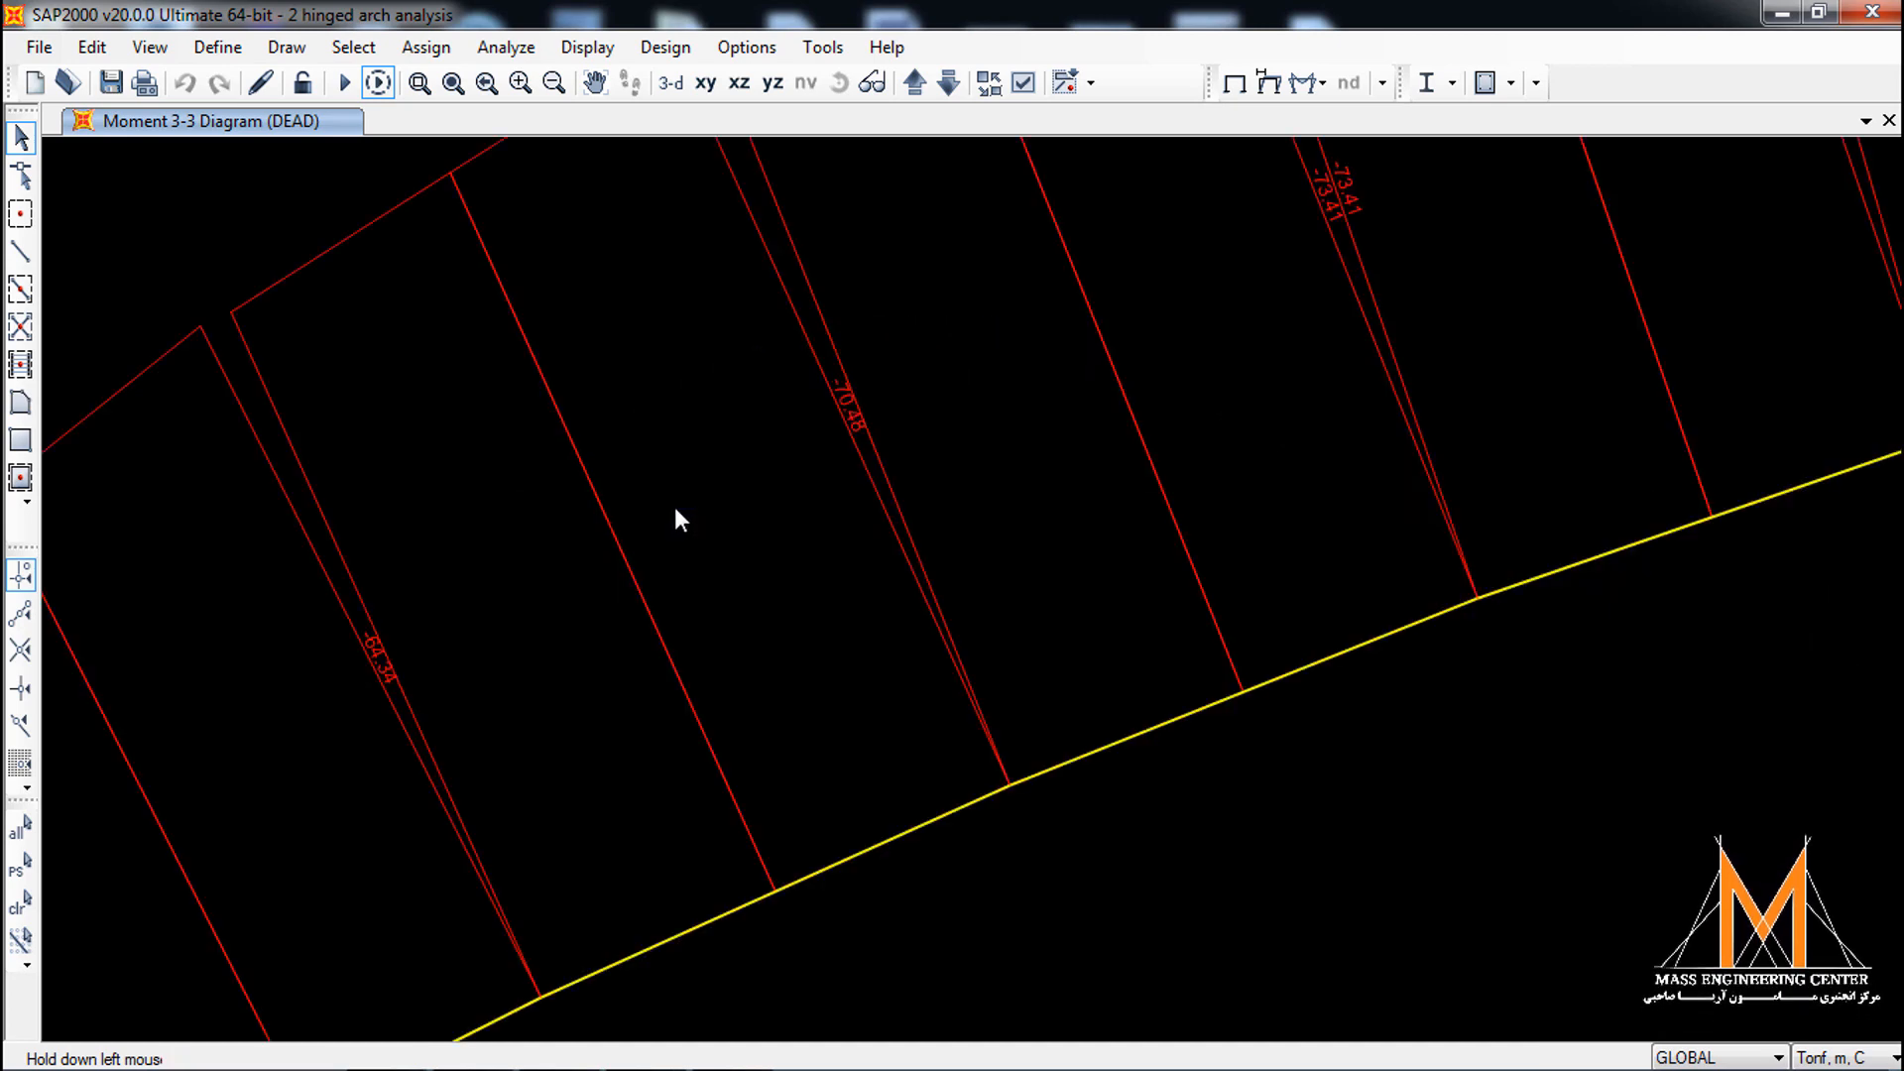
right_click(1106, 761)
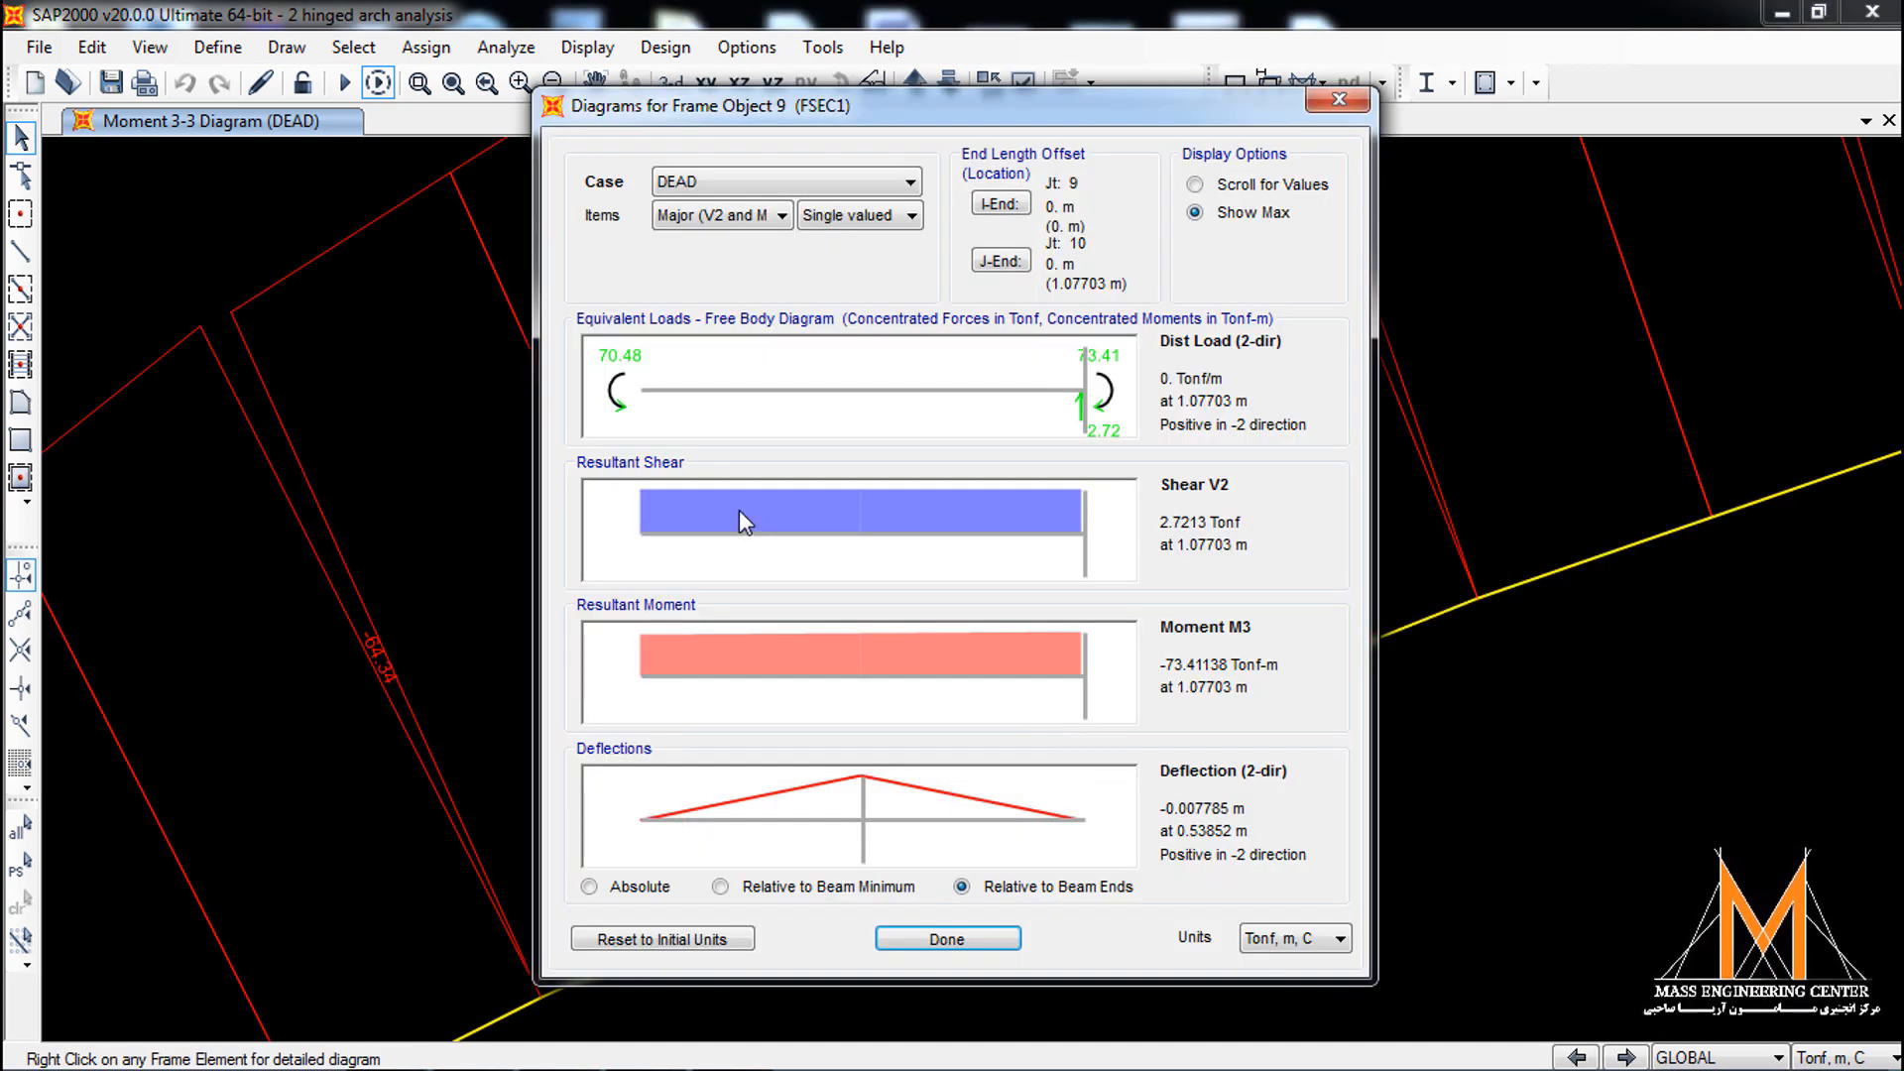
left_click_drag(776, 549, 1112, 567)
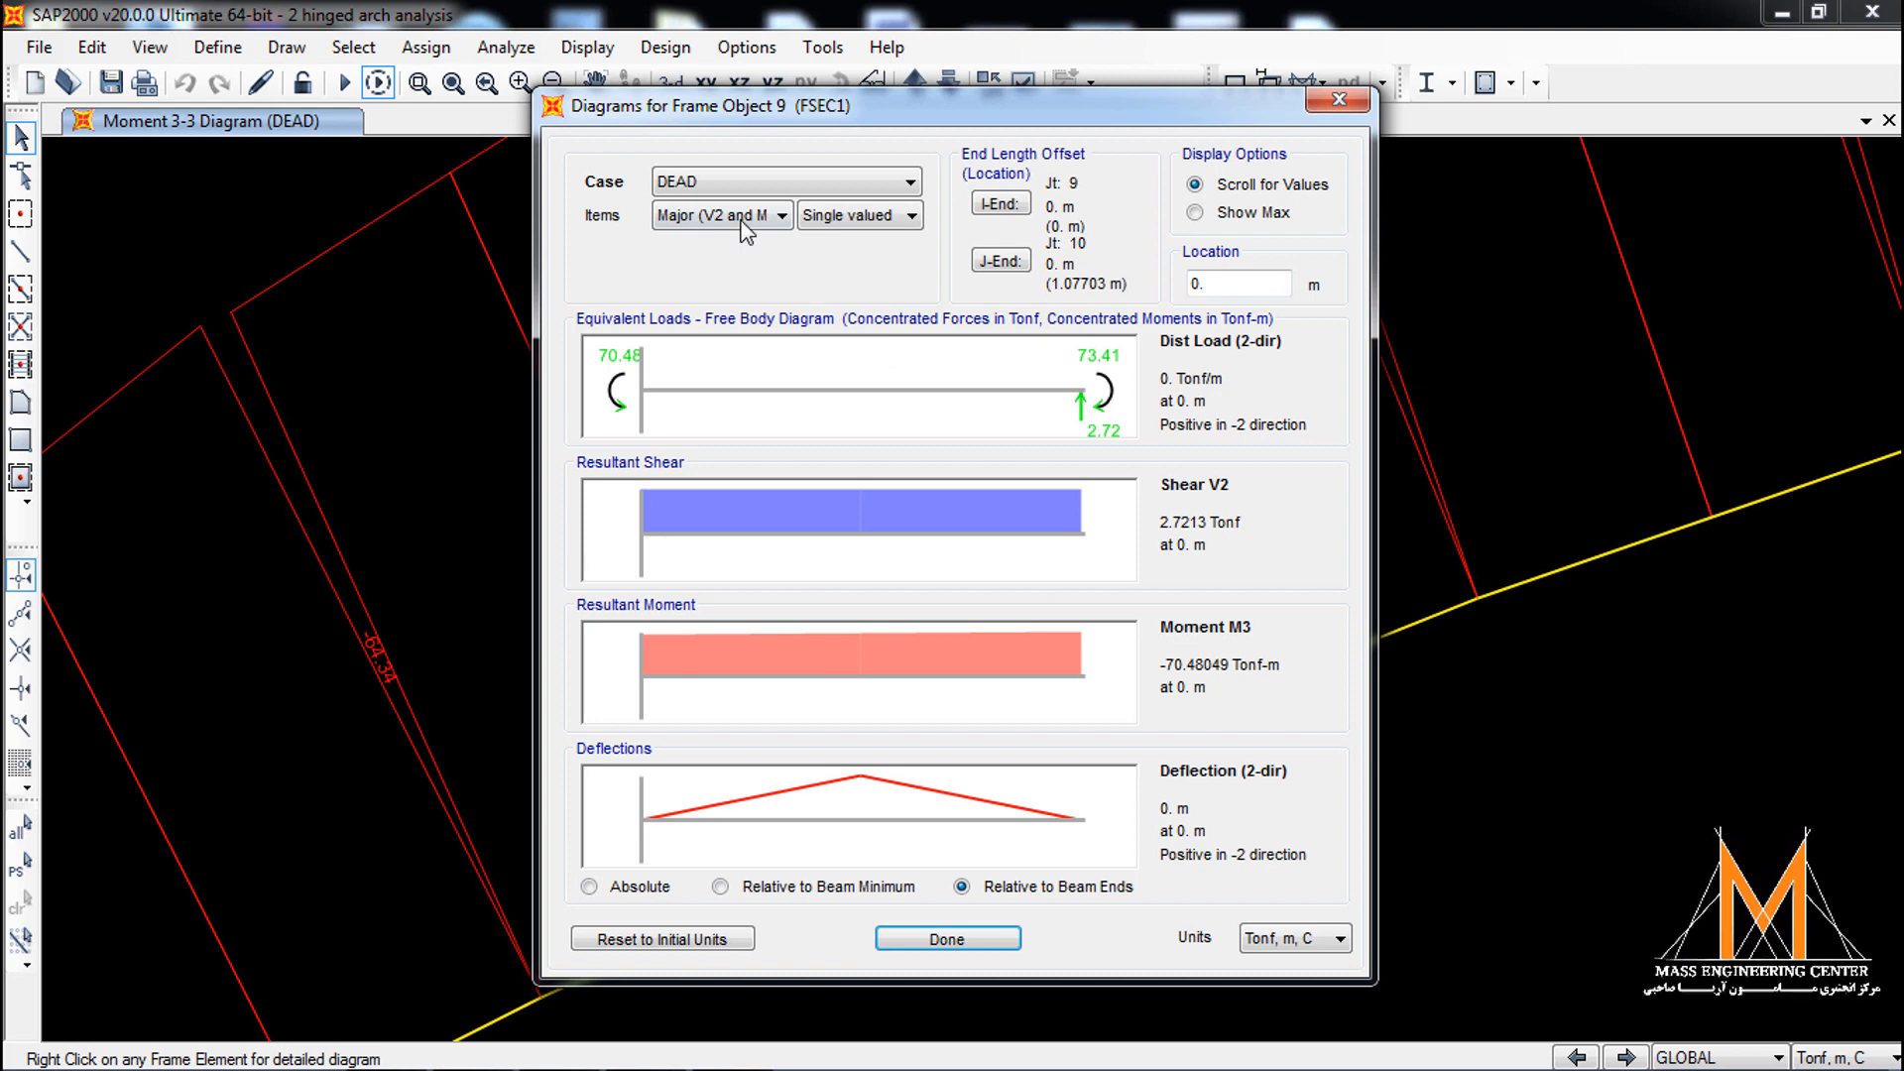
left_click(948, 939)
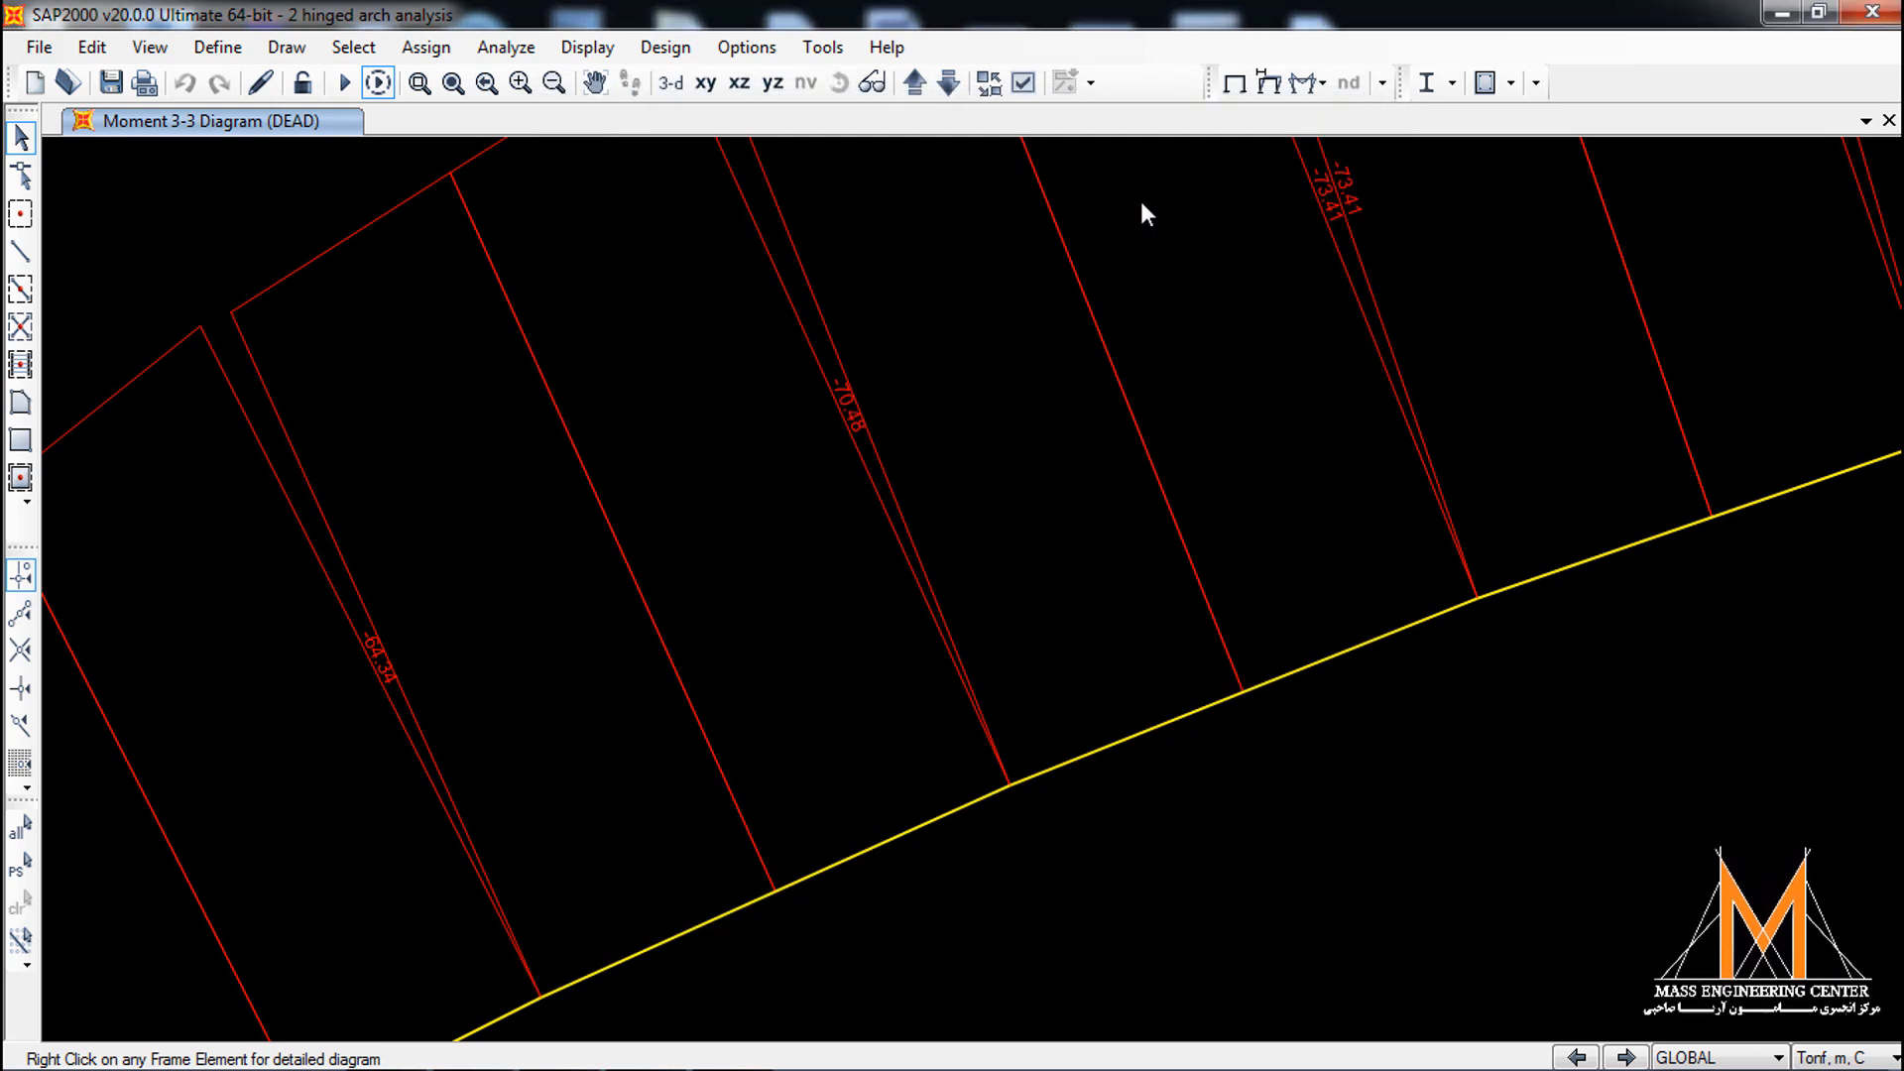
Display the Shear 2-2 diagram of the whole arch for the DEAD case with a user-defined scale factor of -0.025.
left_click(452, 83)
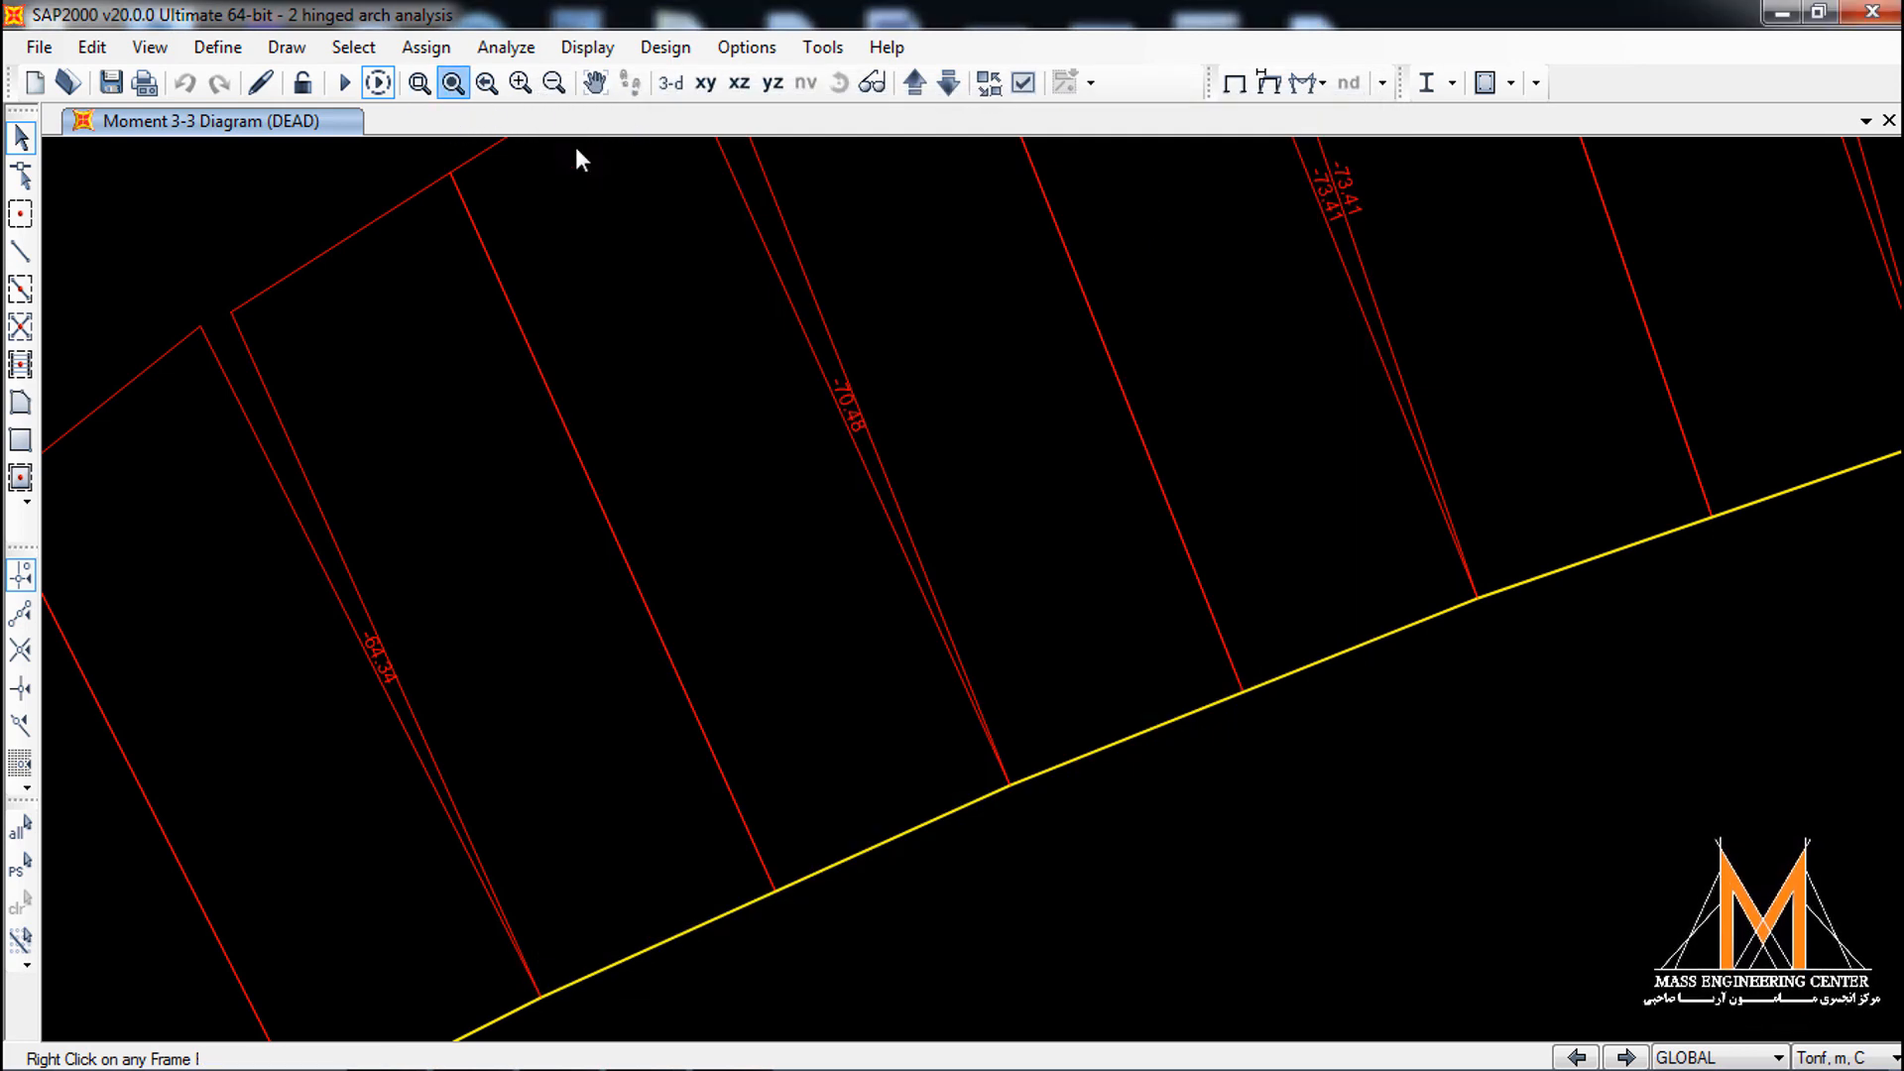
left_click(1311, 87)
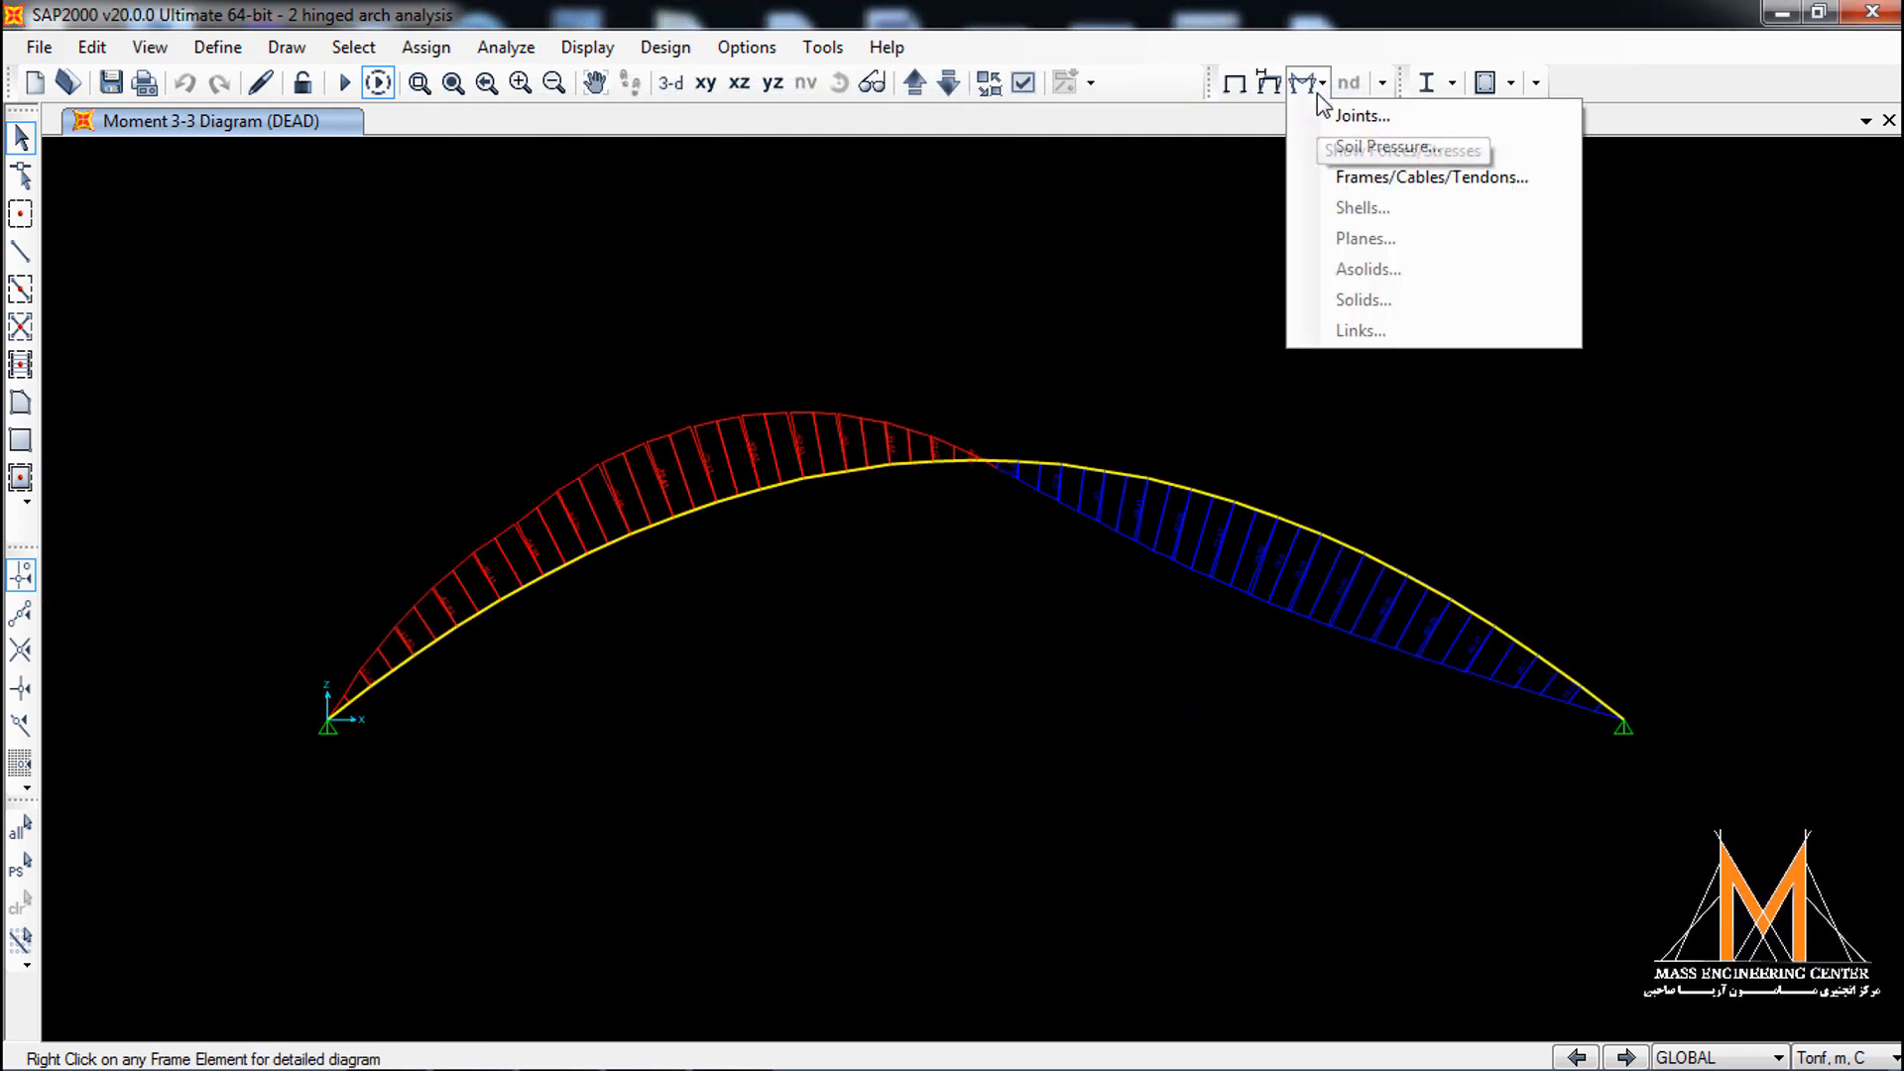
left_click(1394, 178)
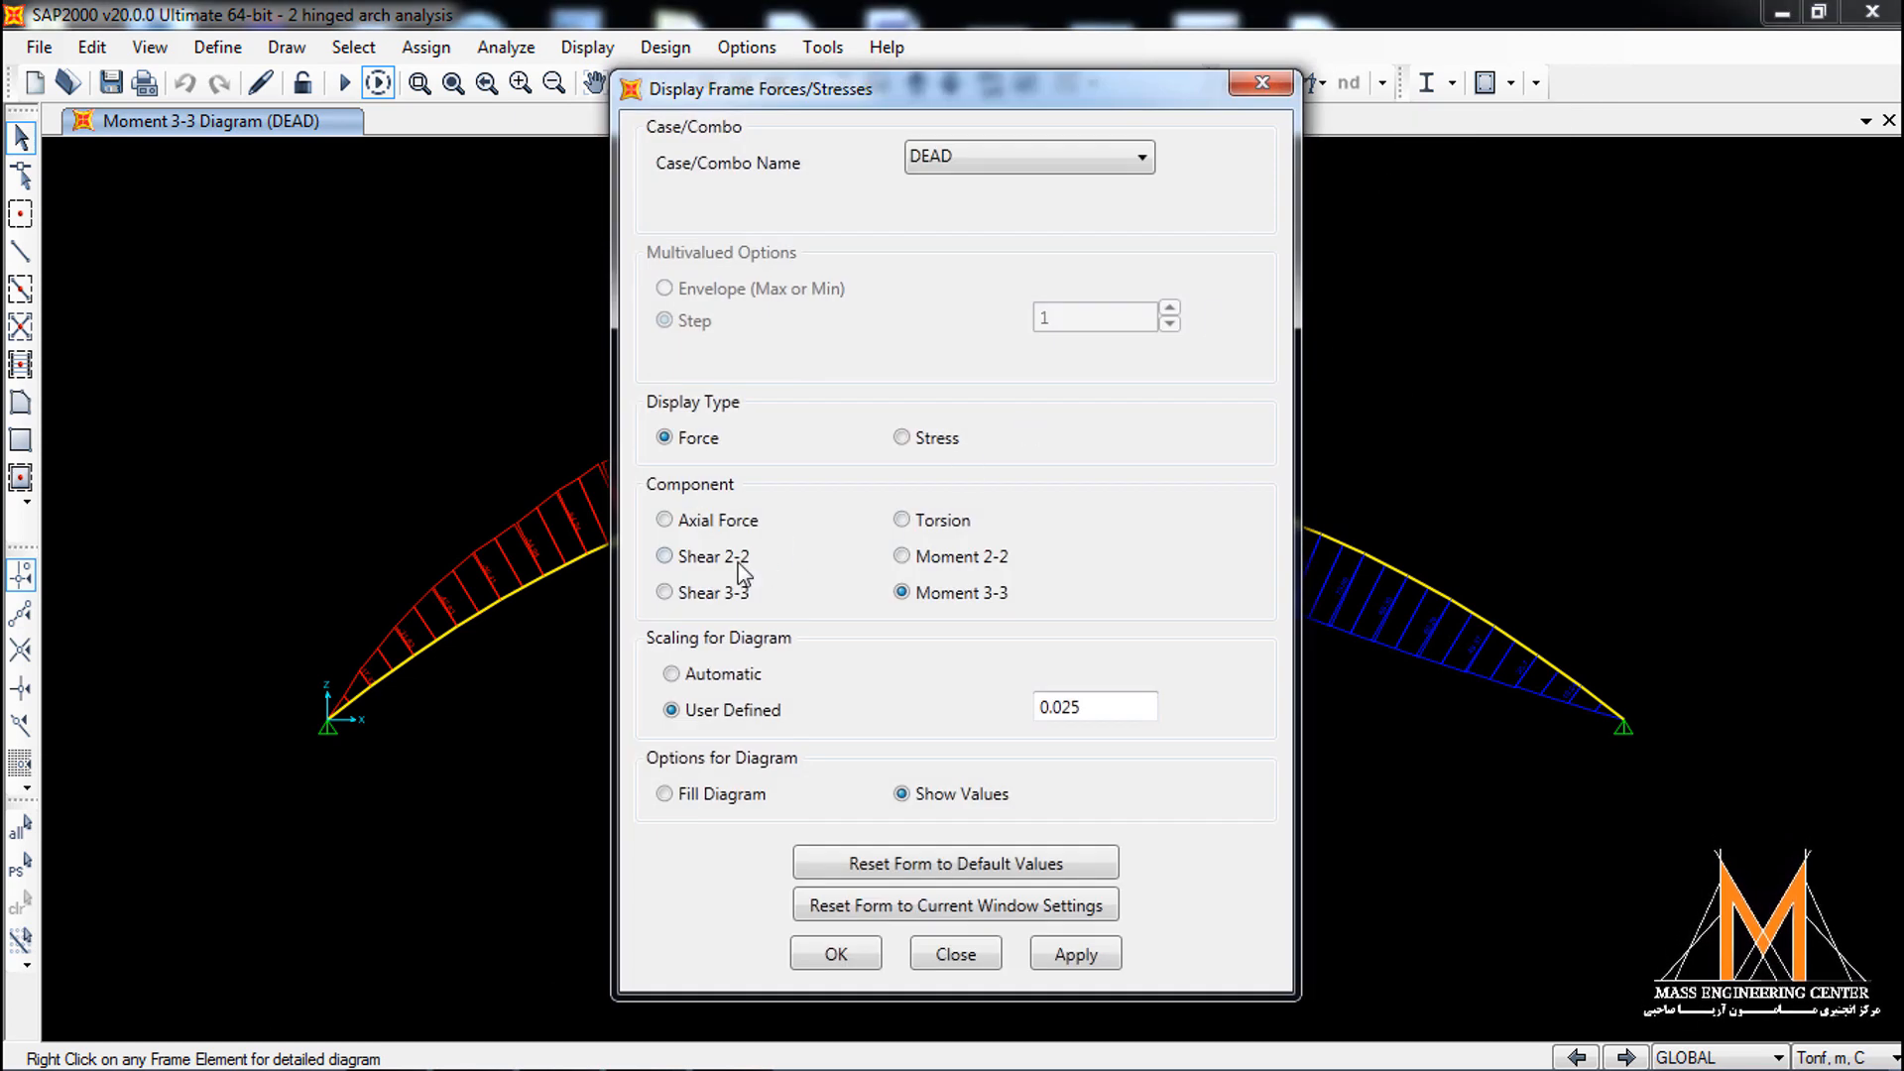
left_click(714, 558)
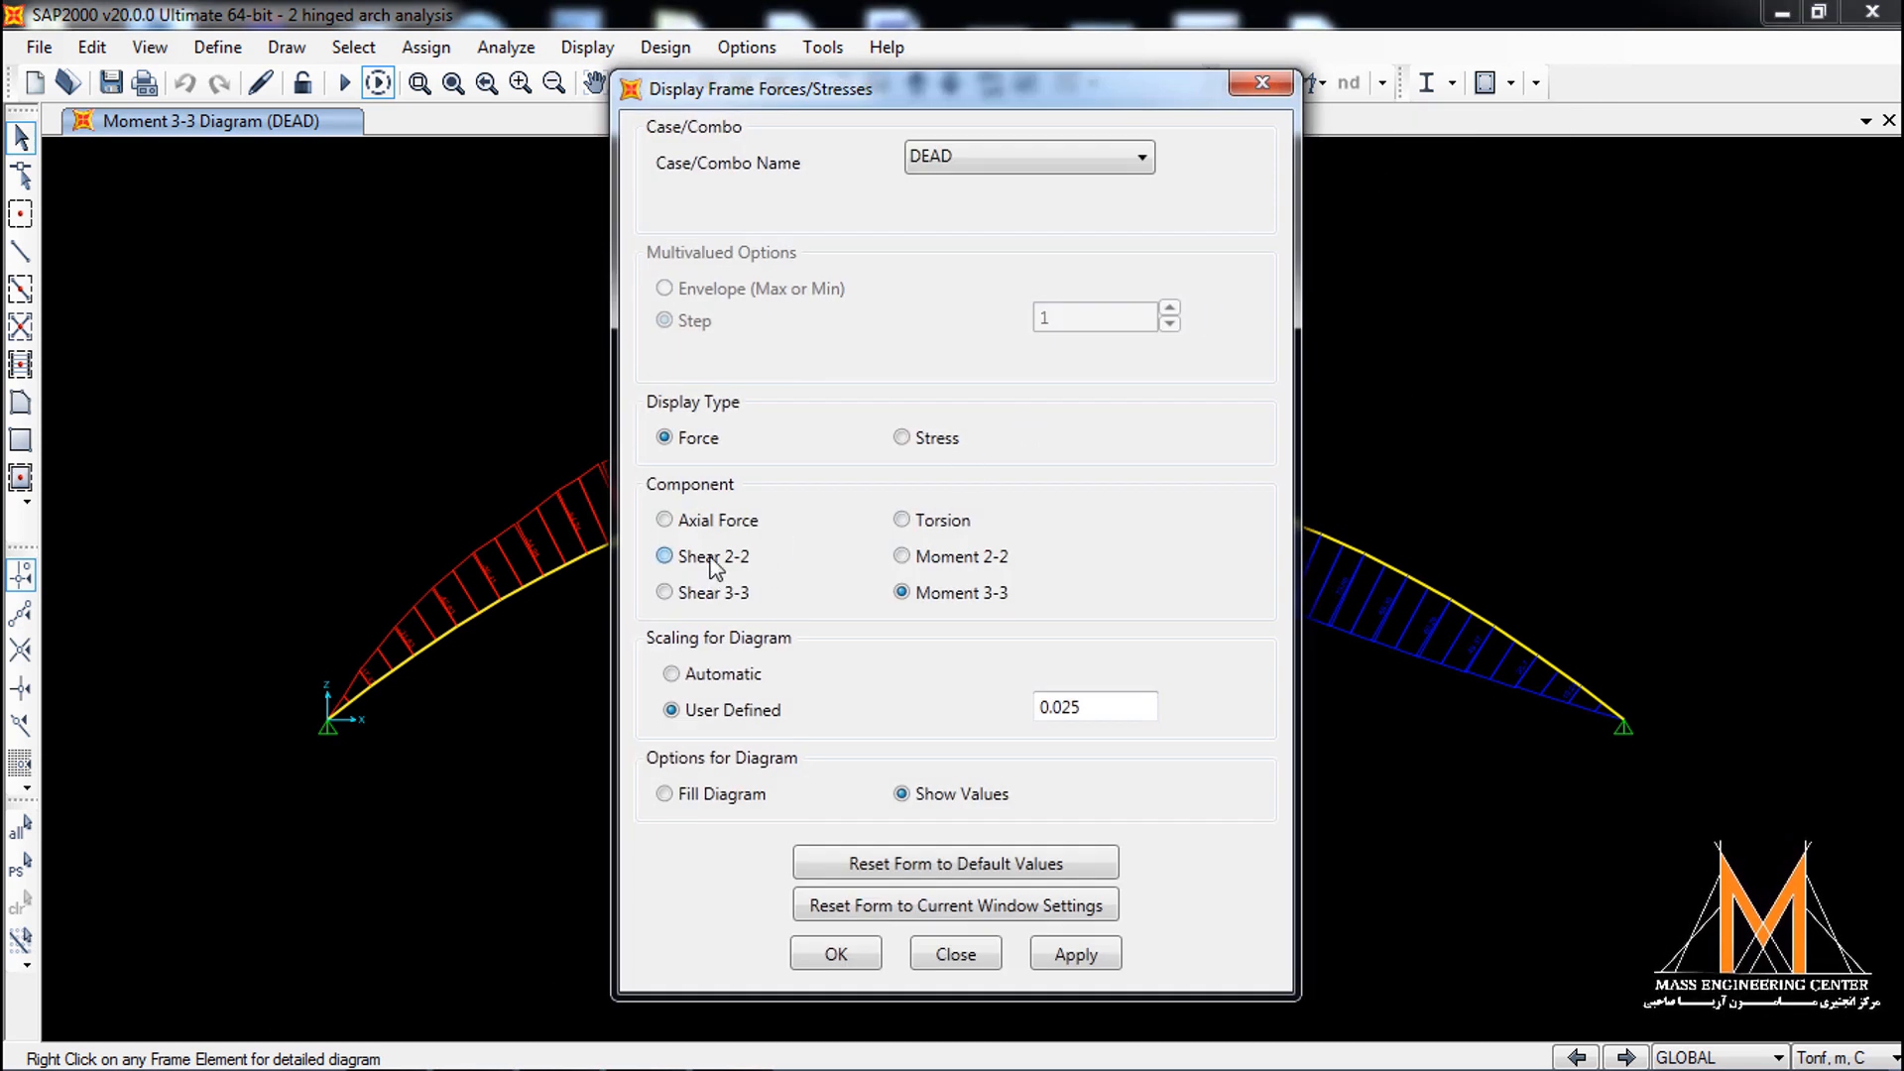
double_click(1040, 710)
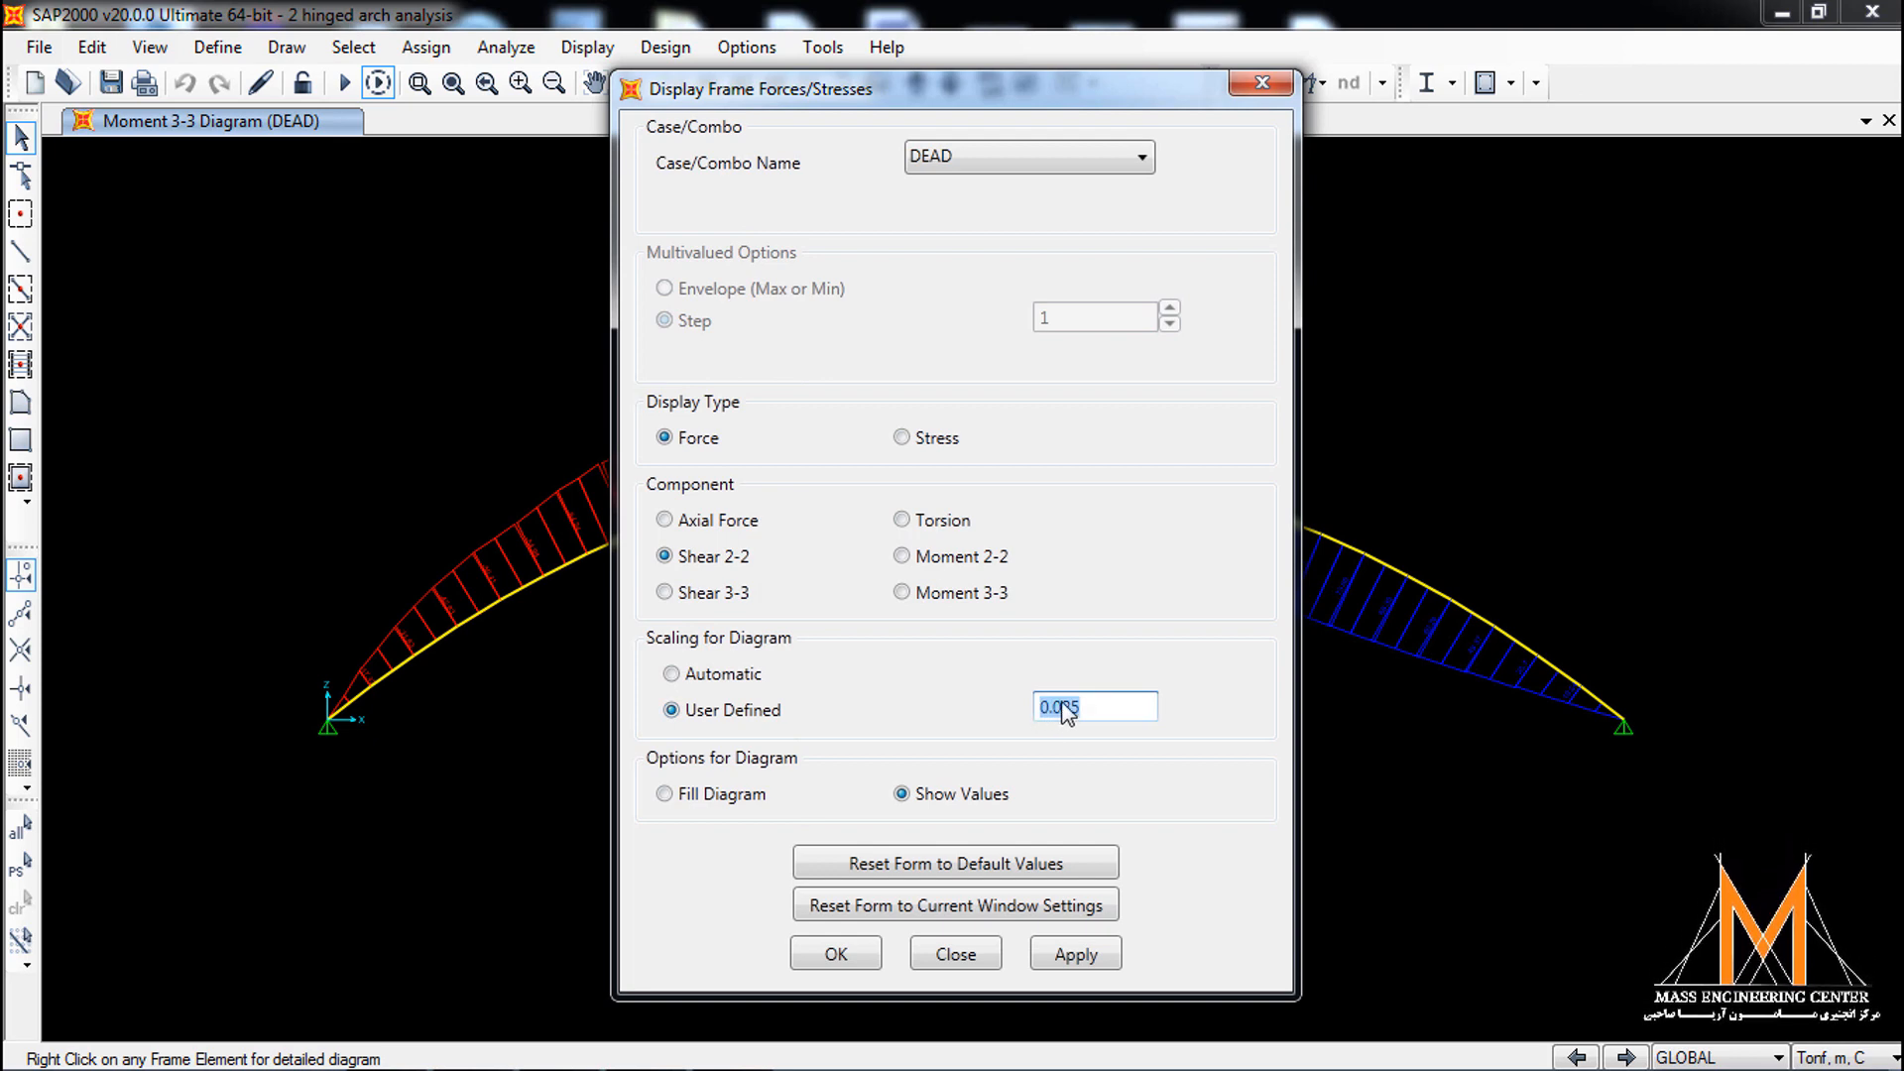
type("-")
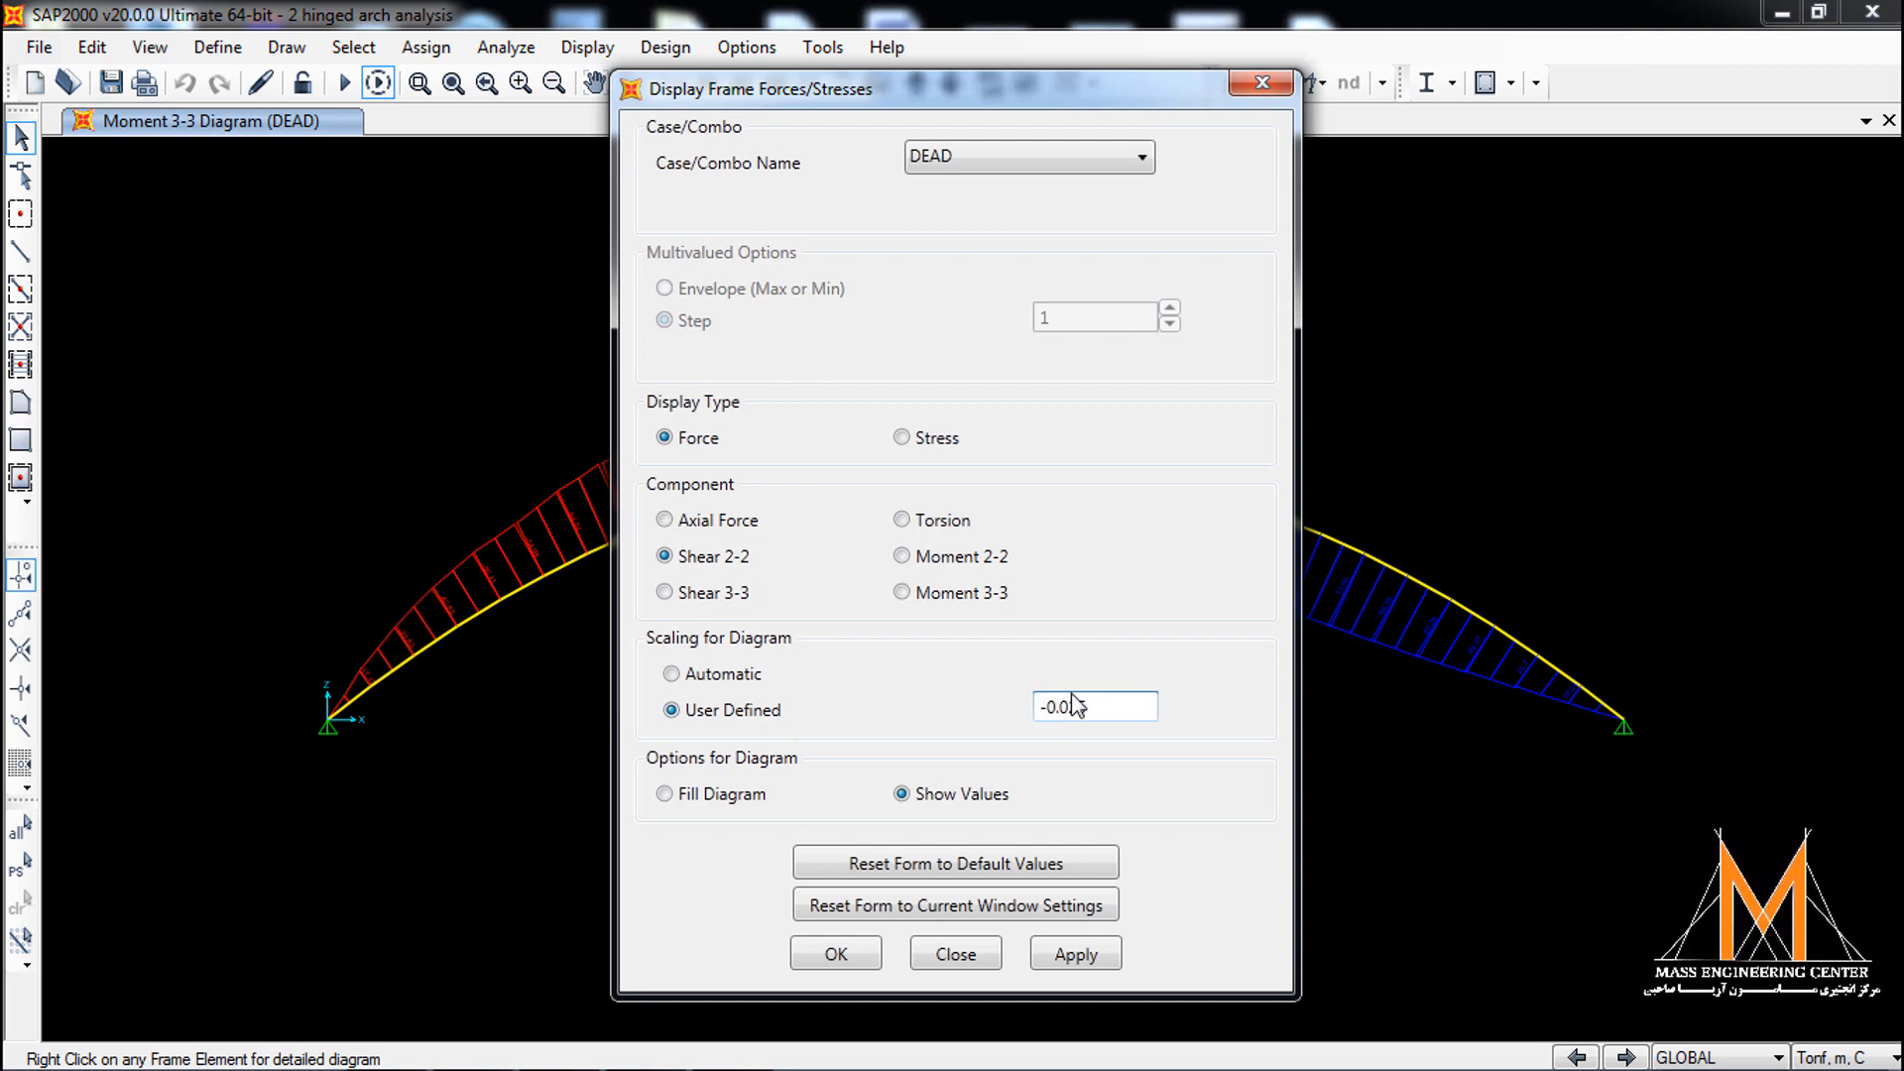
left_click(1079, 954)
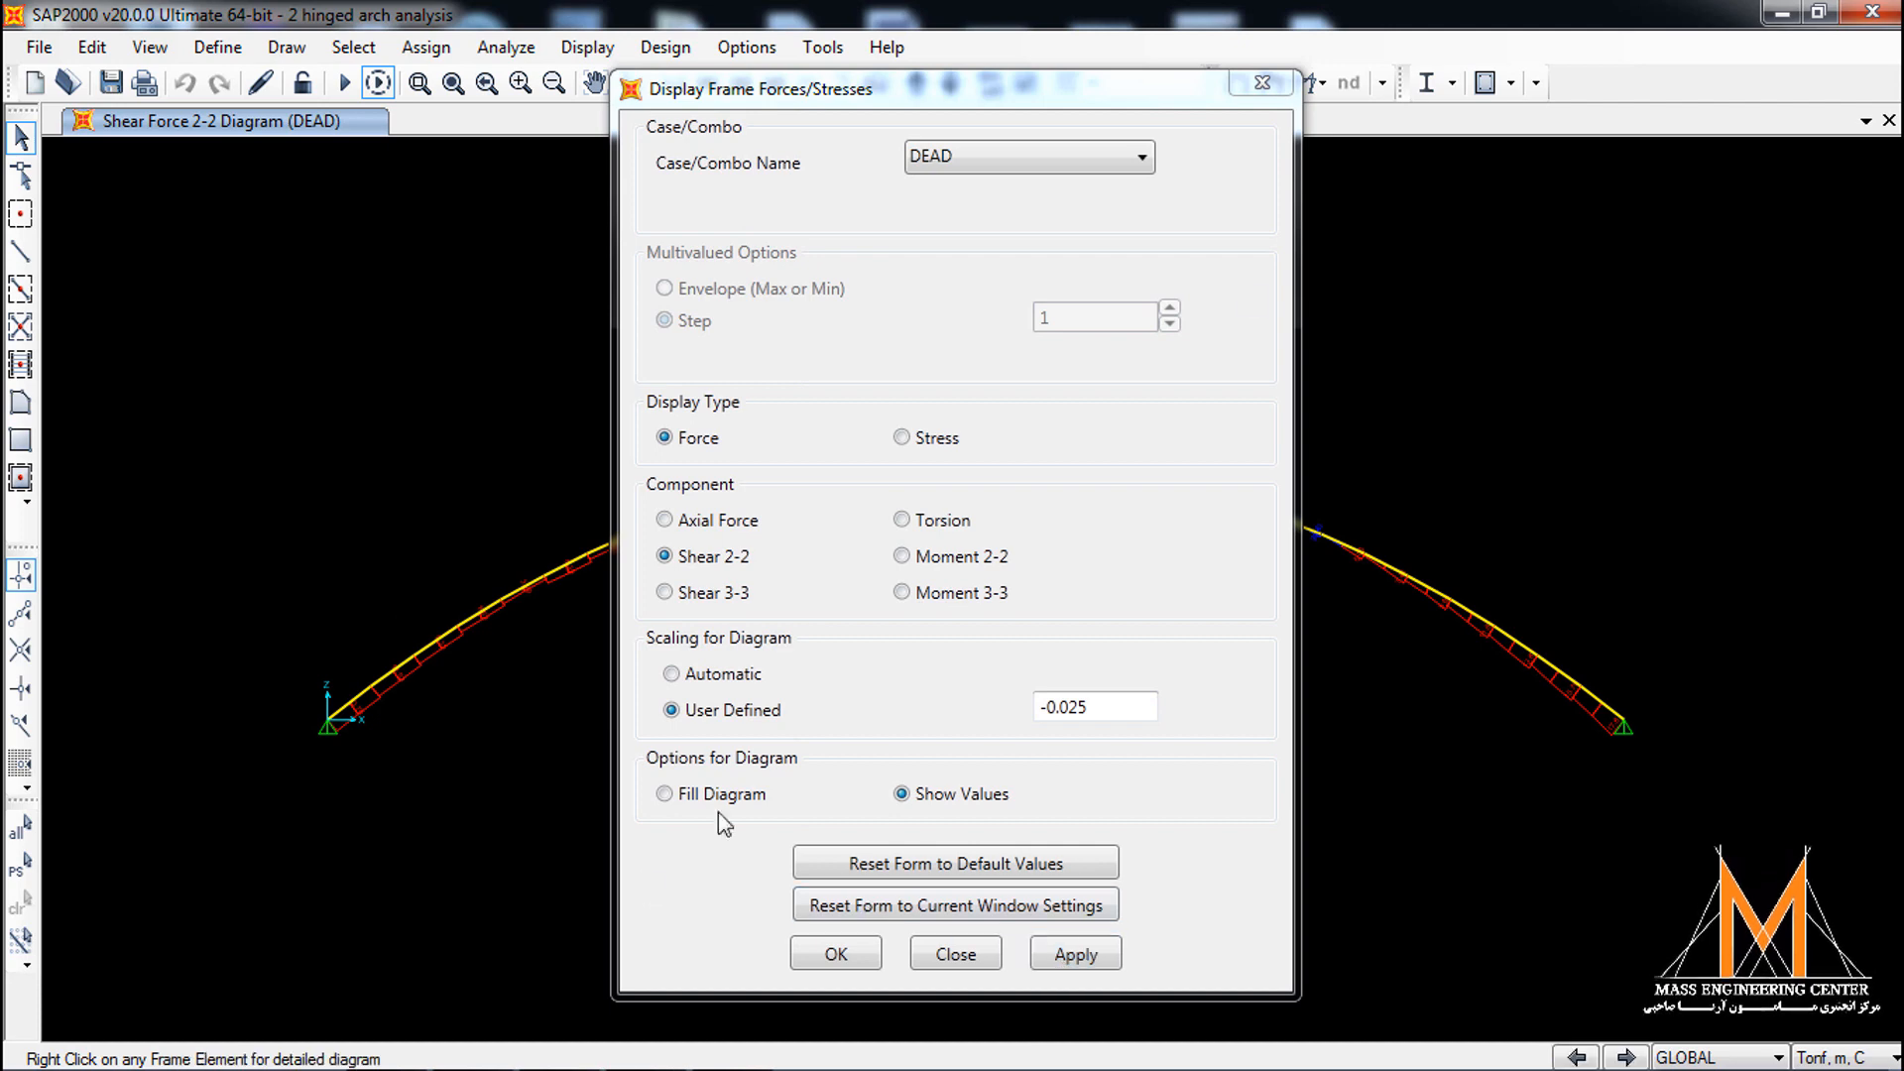
Rescale the Shear 2-2 diagram, trying a user-defined factor of -0.5 and settling on -0.25.
left_click_drag(1109, 714, 1073, 715)
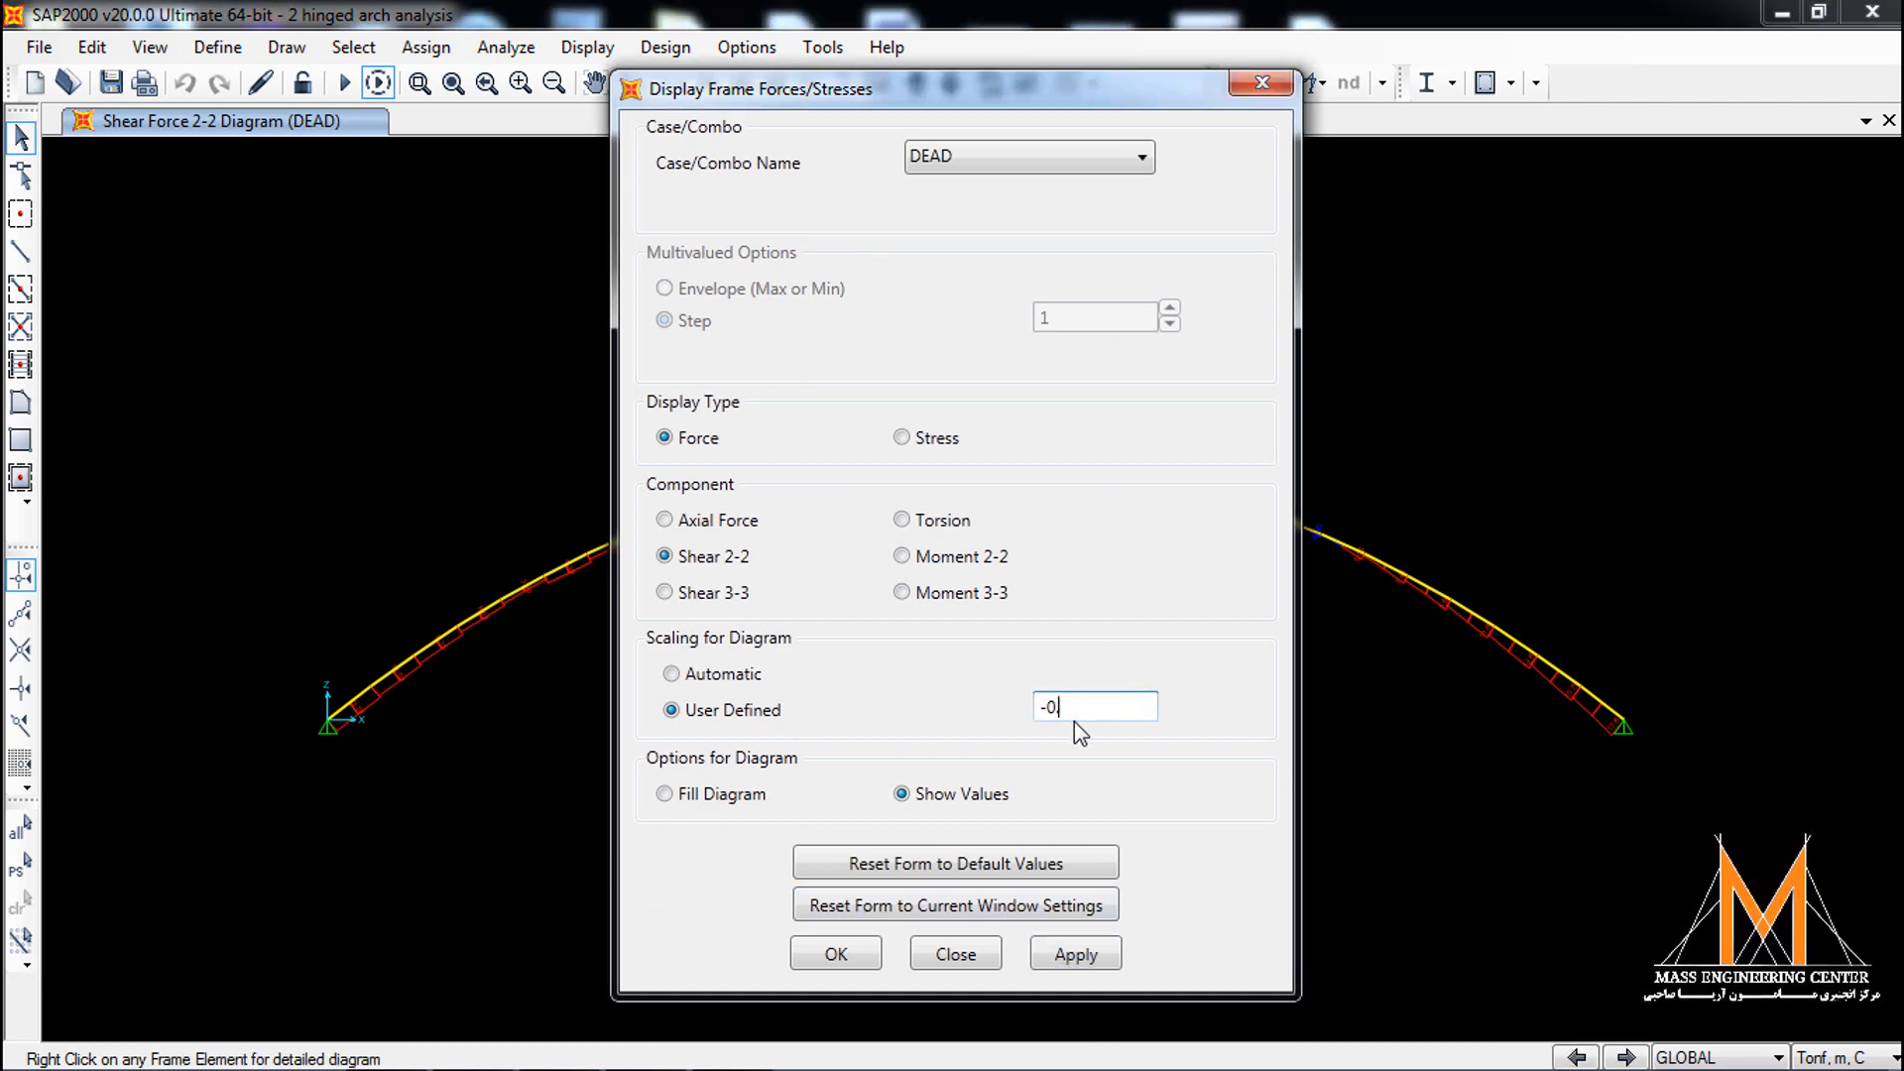
type("5")
left_click(1106, 953)
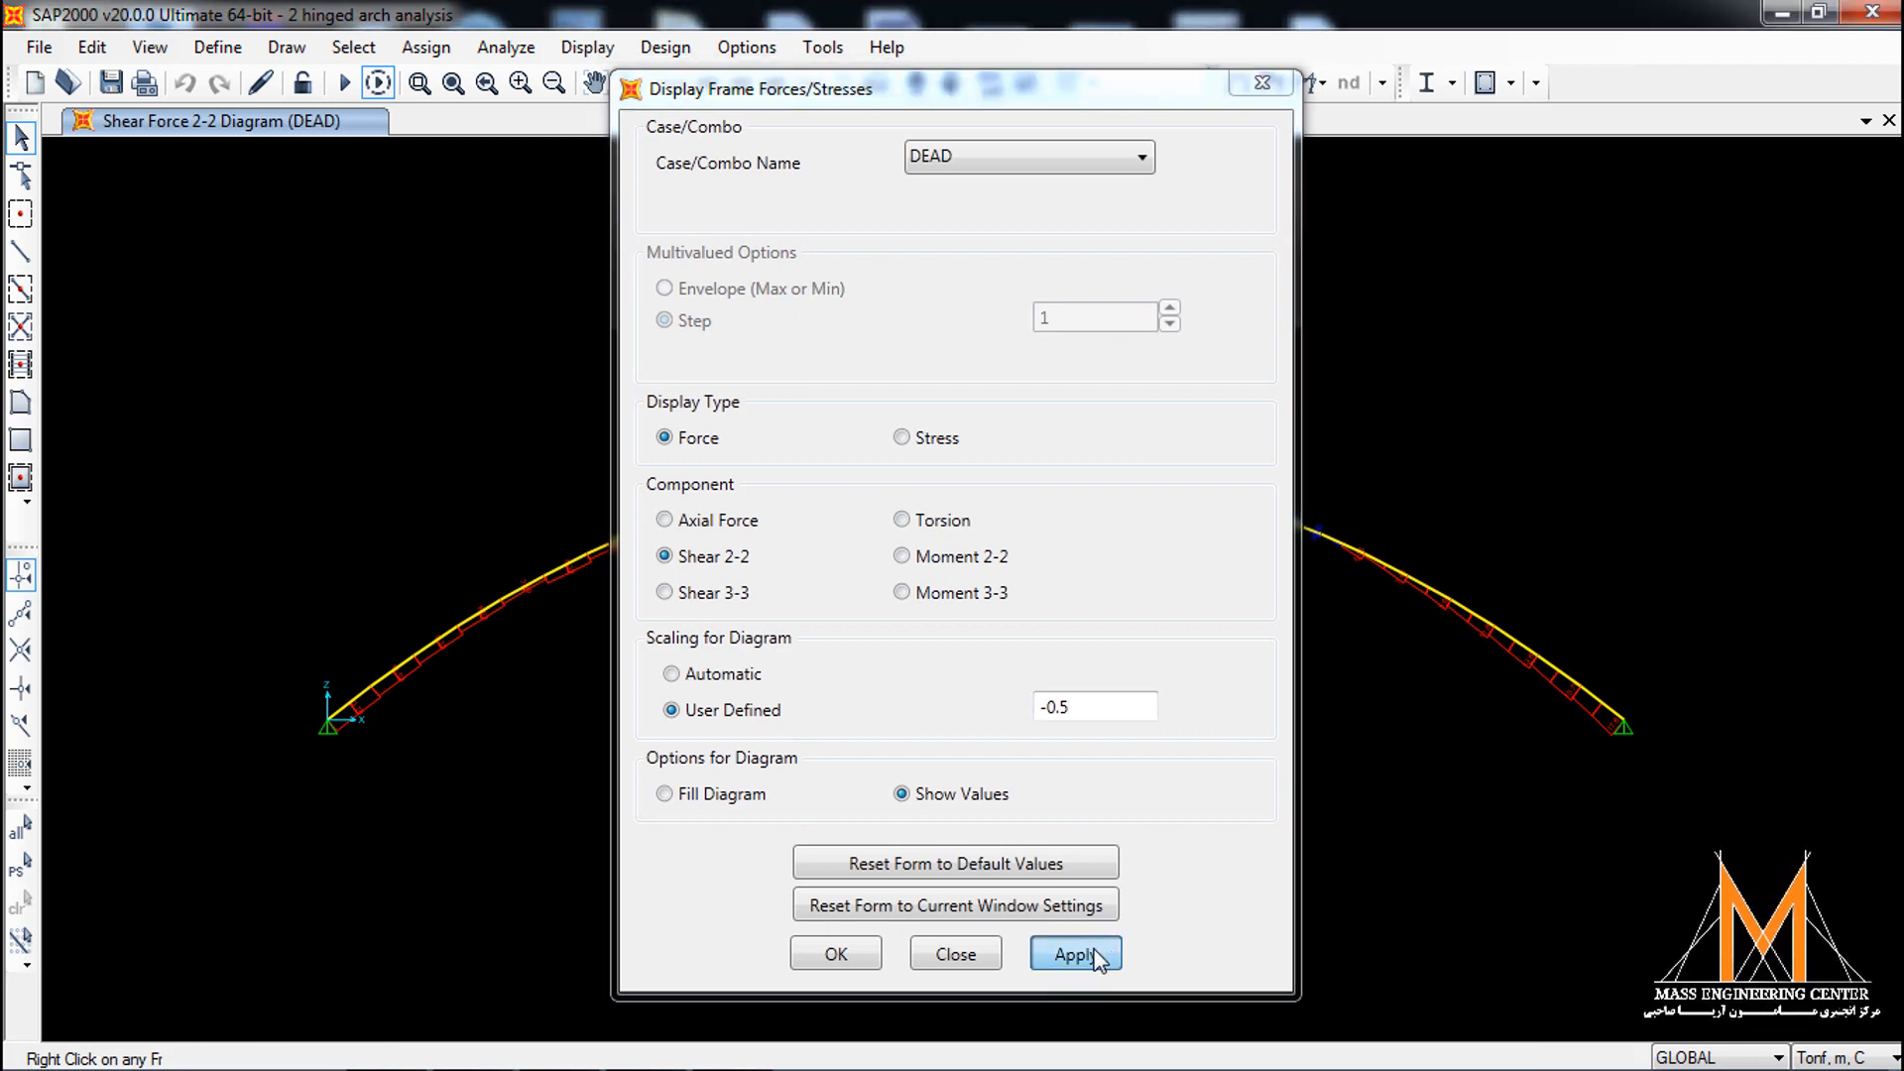
left_click_drag(1075, 711, 1062, 721)
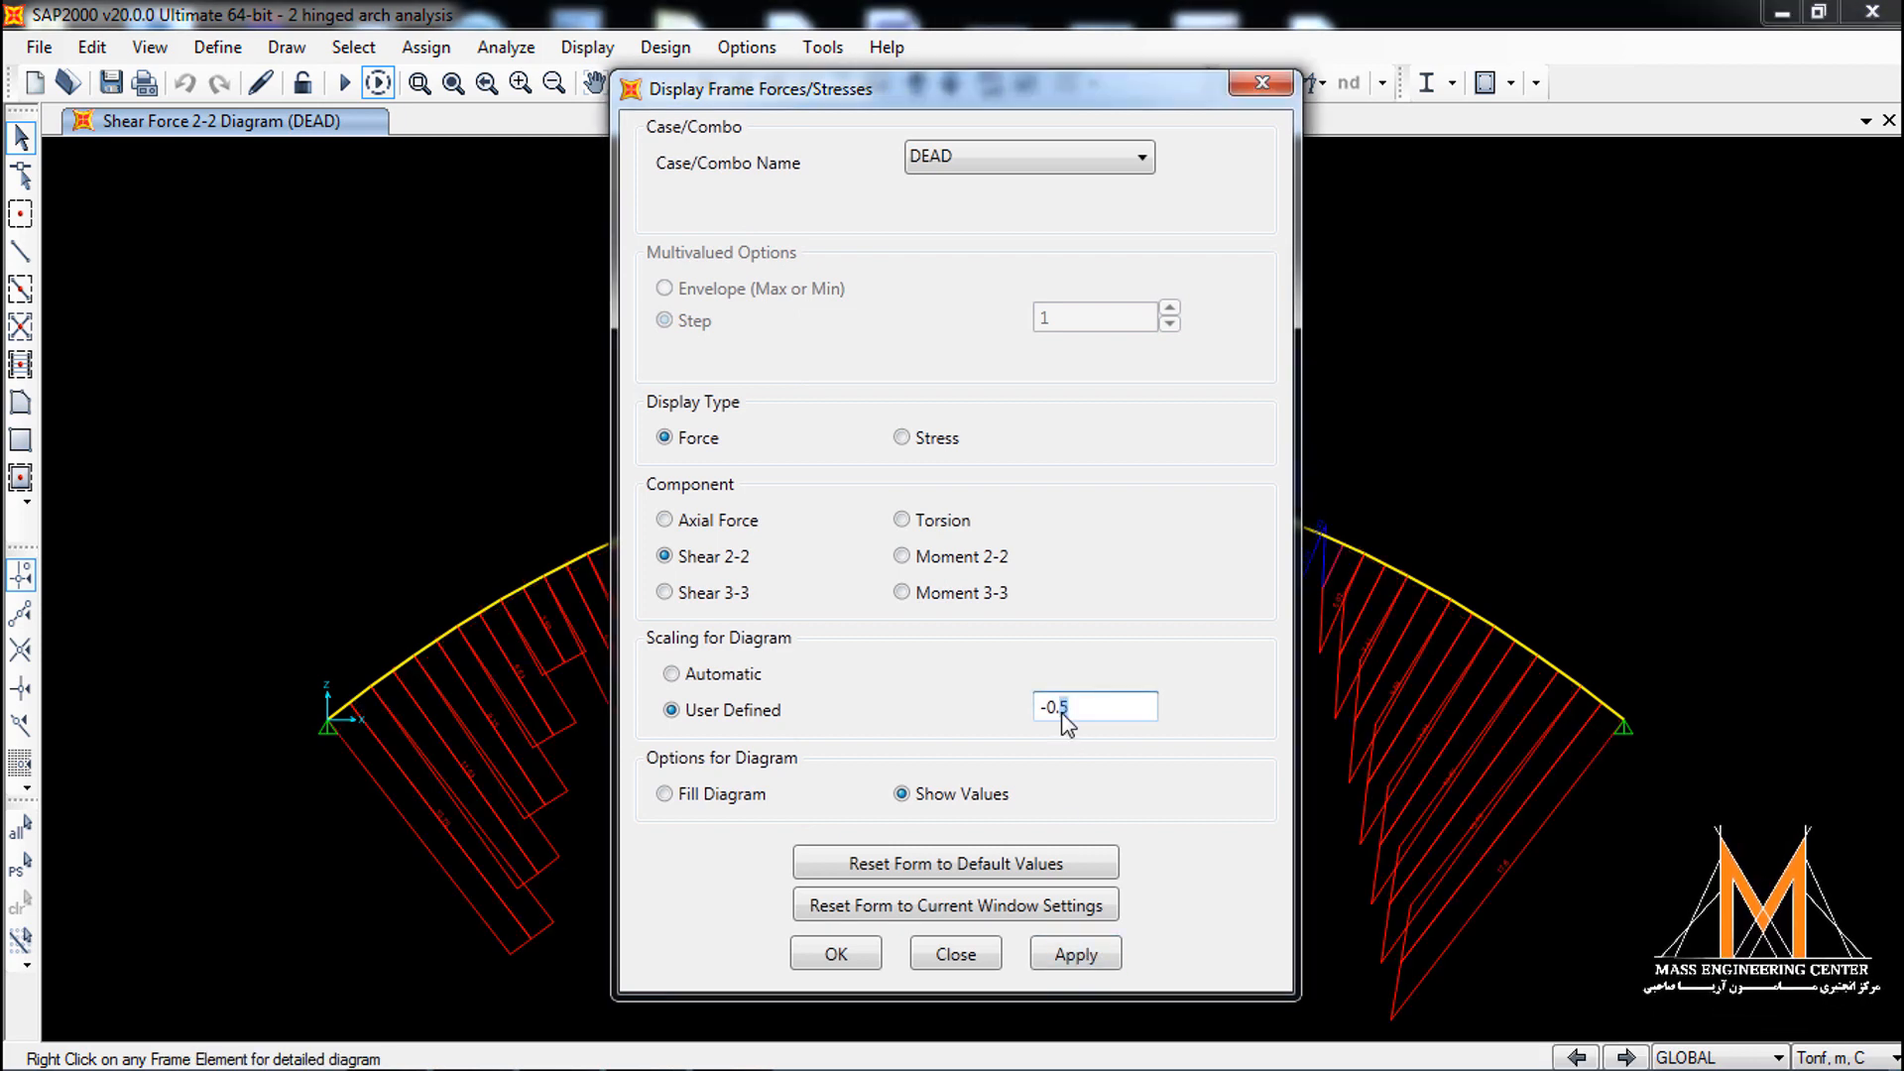
left_click(1091, 949)
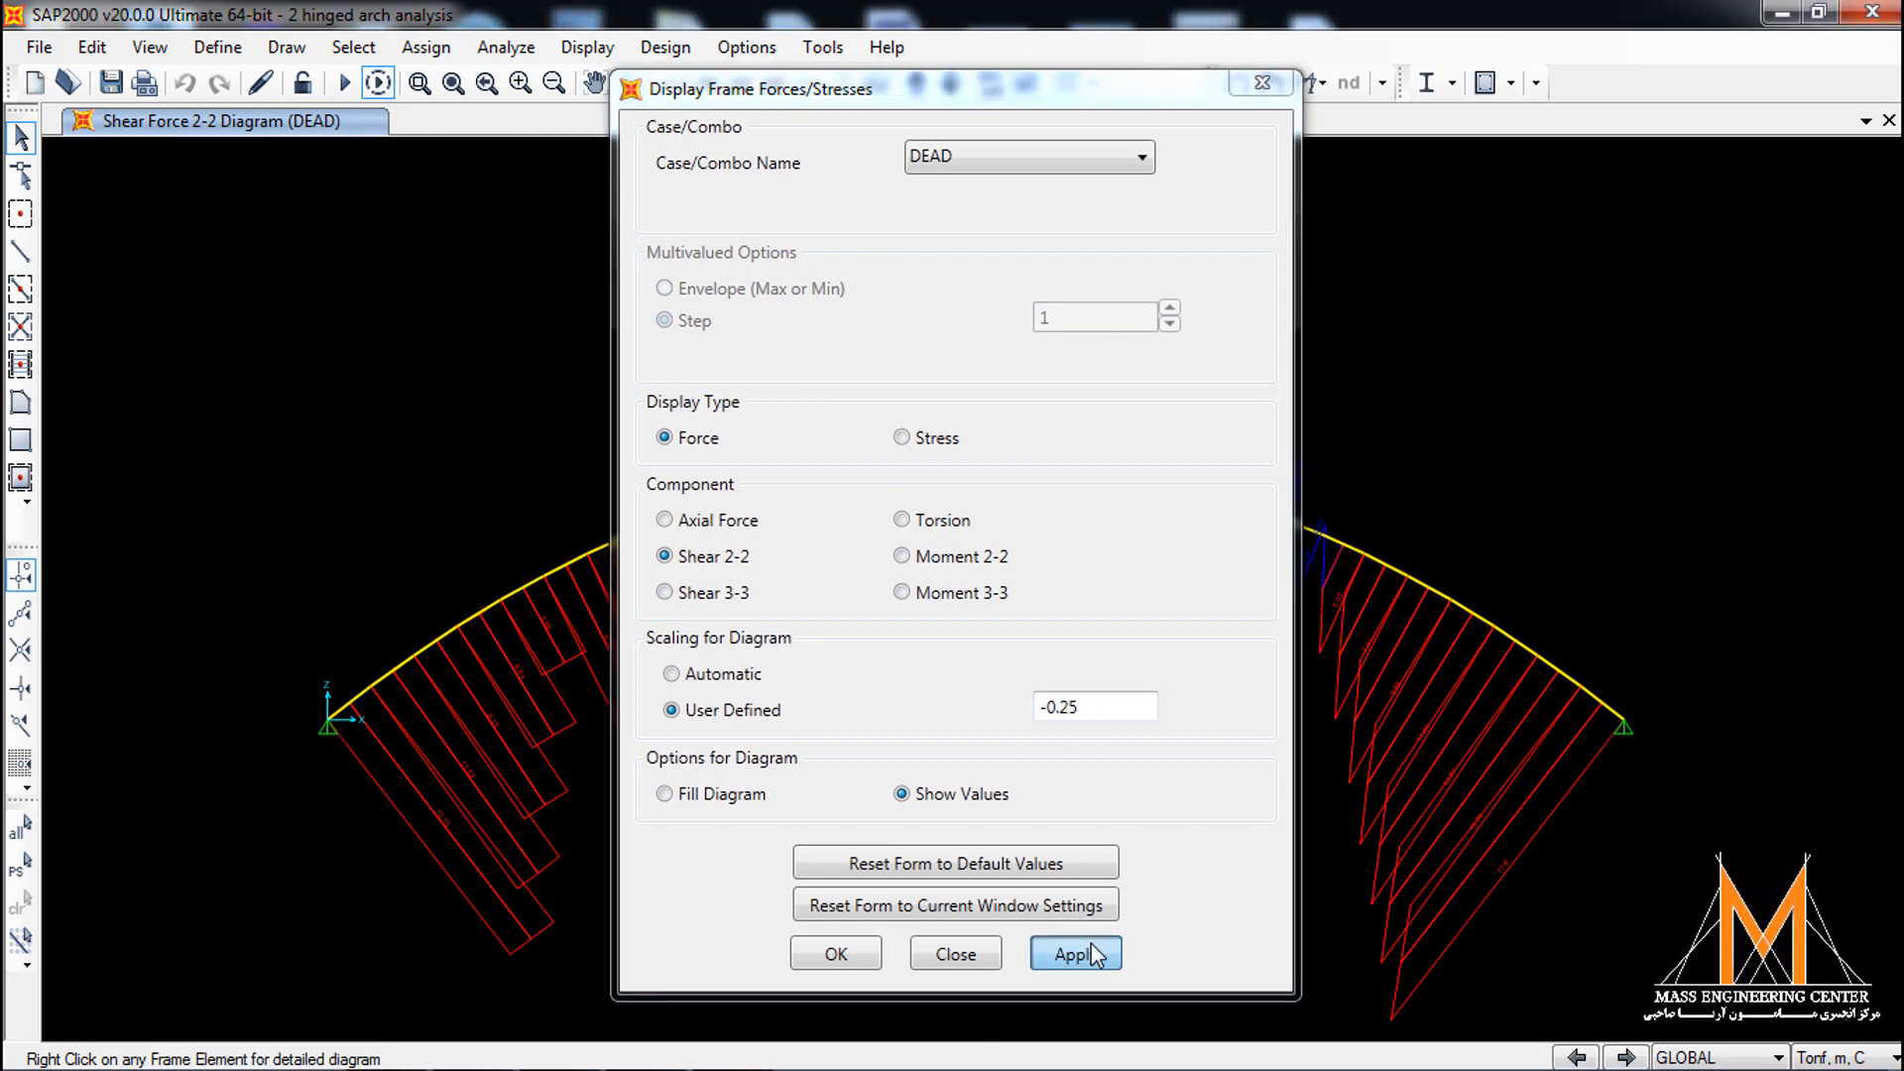
left_click(837, 953)
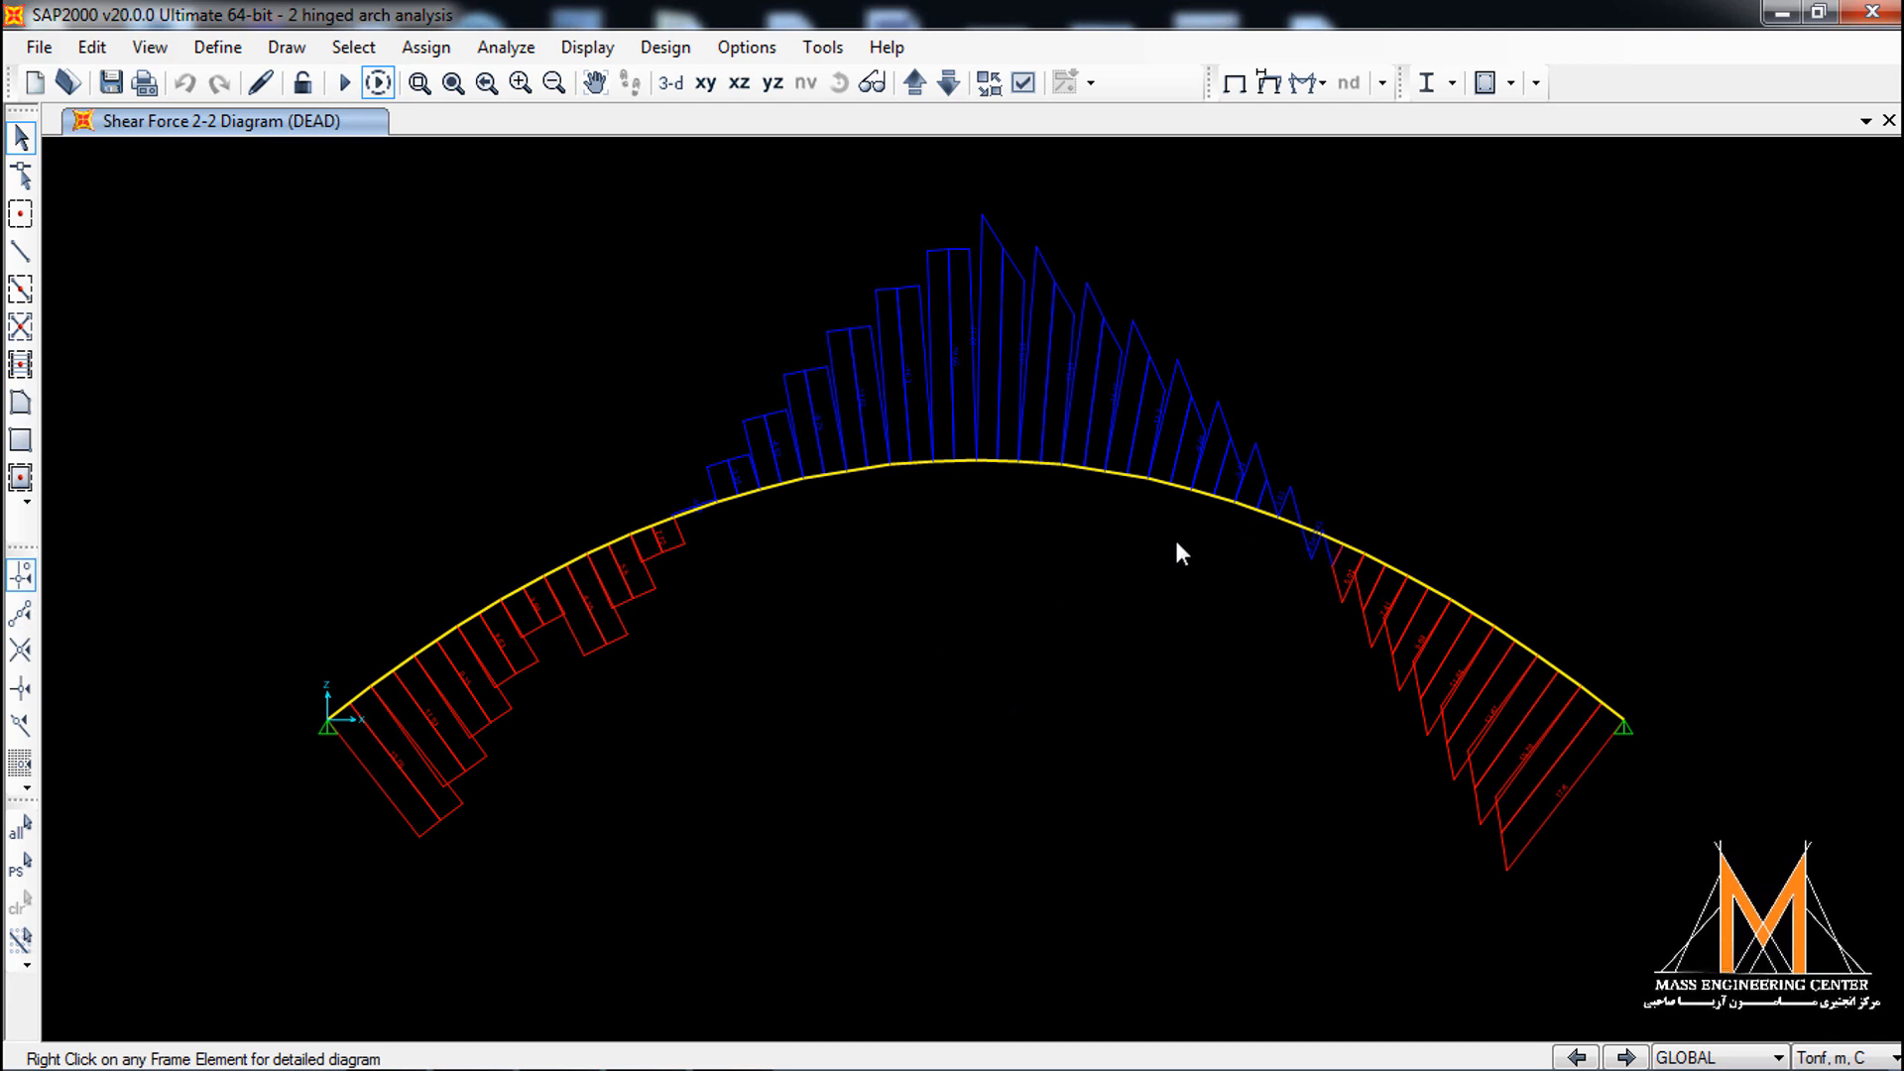
Choose Axial Force as the component for the DEAD frame force diagram.
left_click(1311, 88)
left_click(1339, 174)
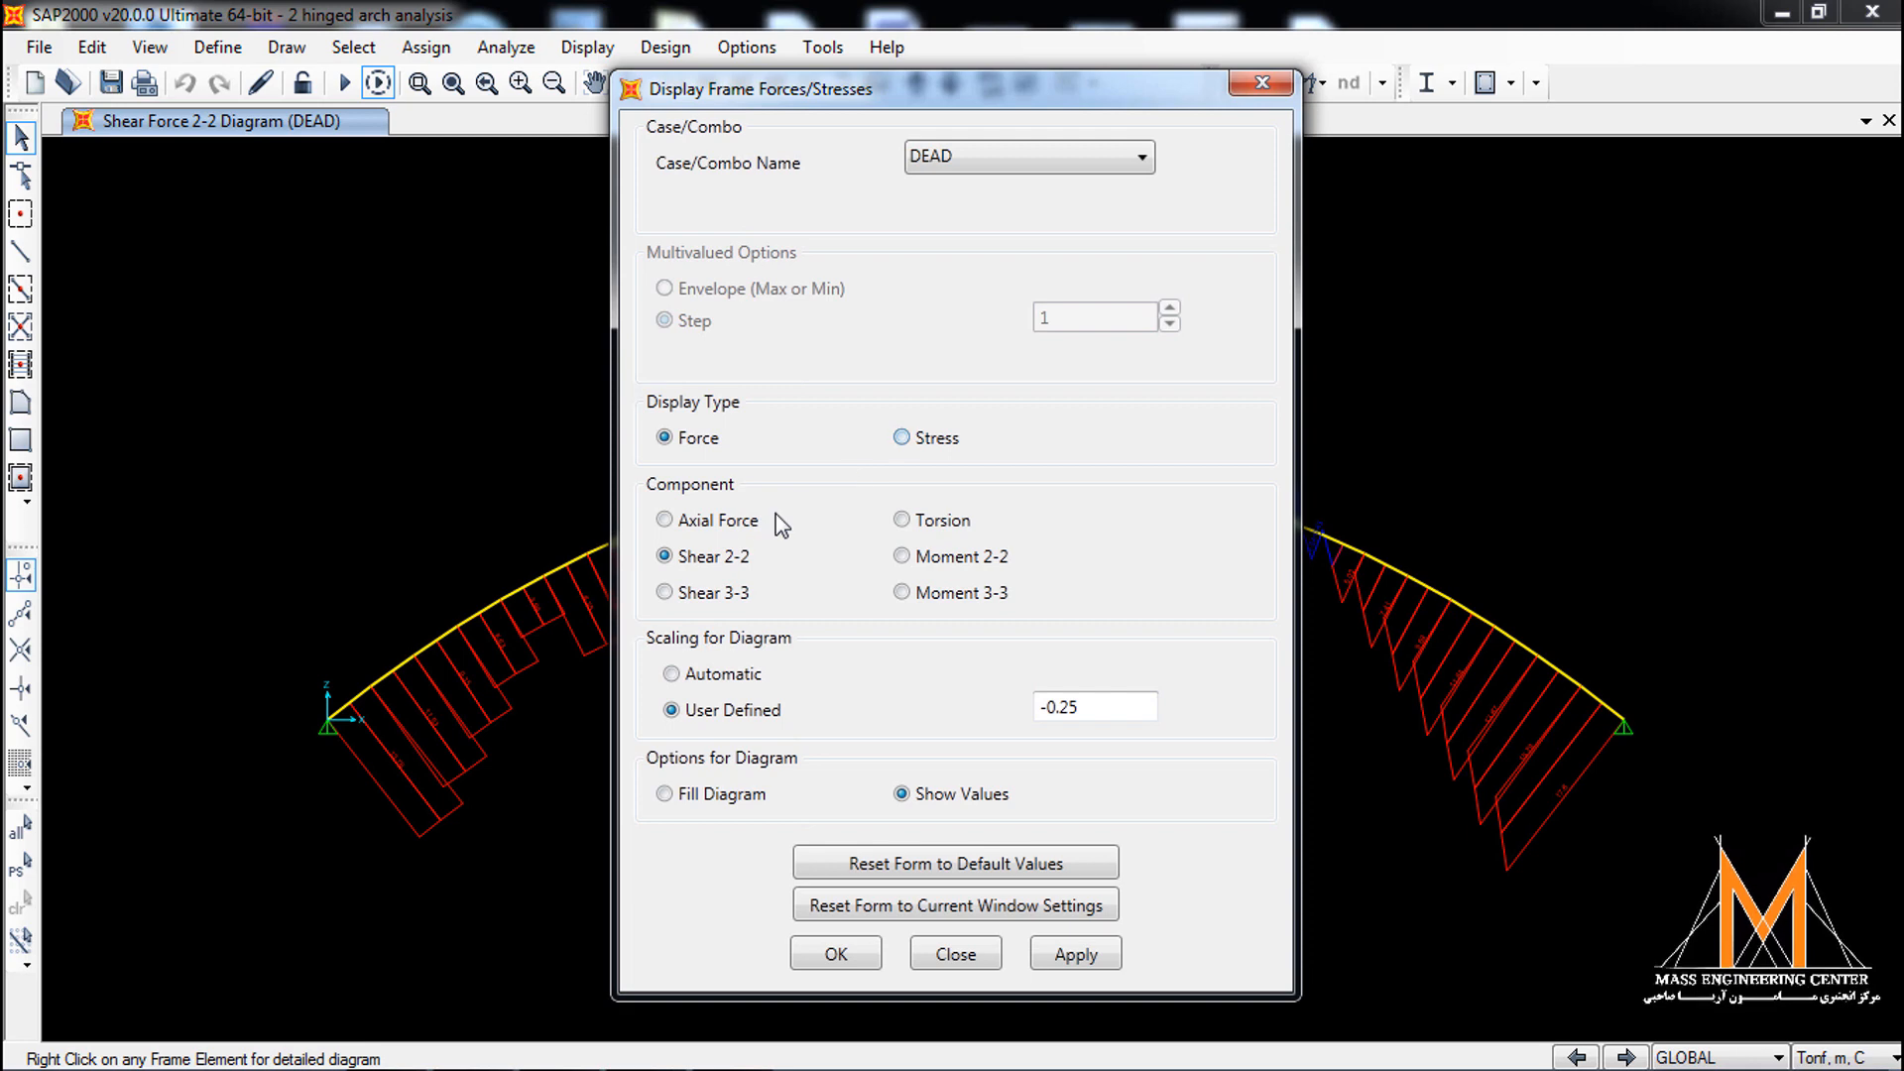
left_click(744, 517)
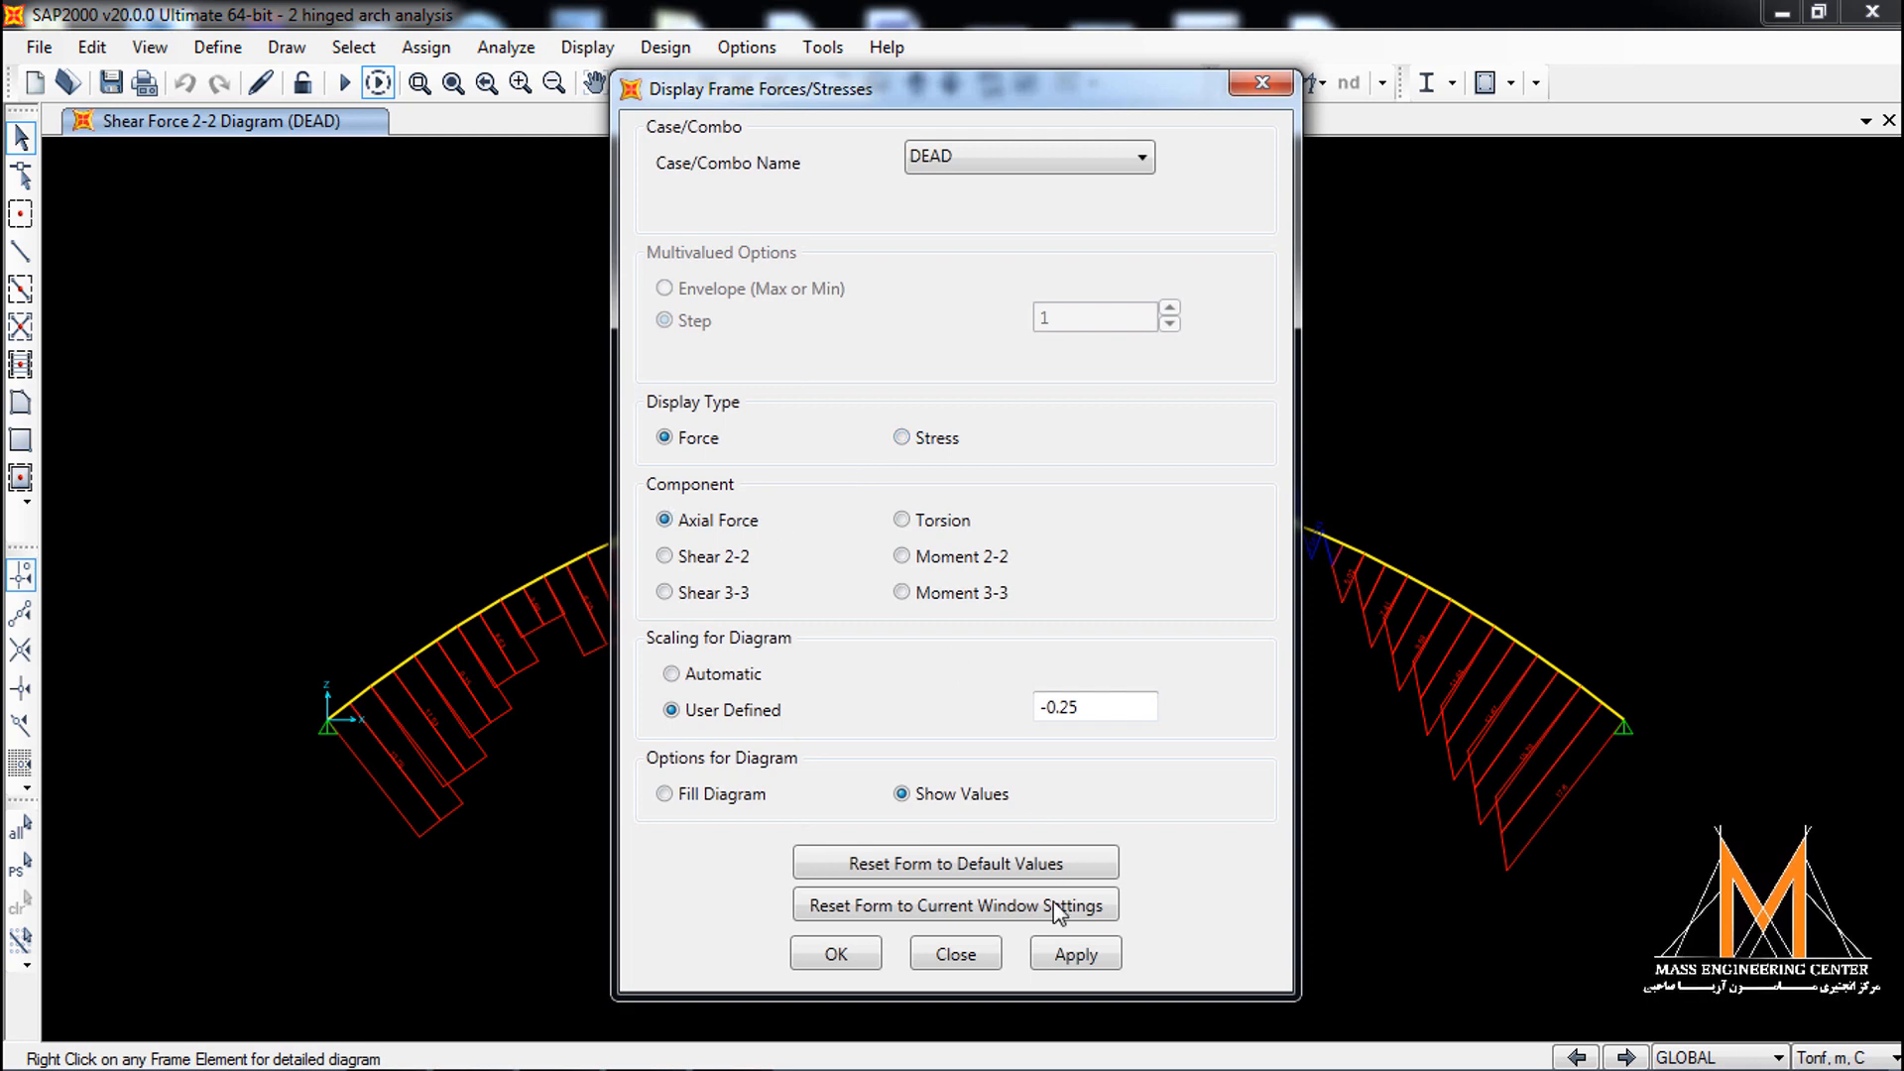